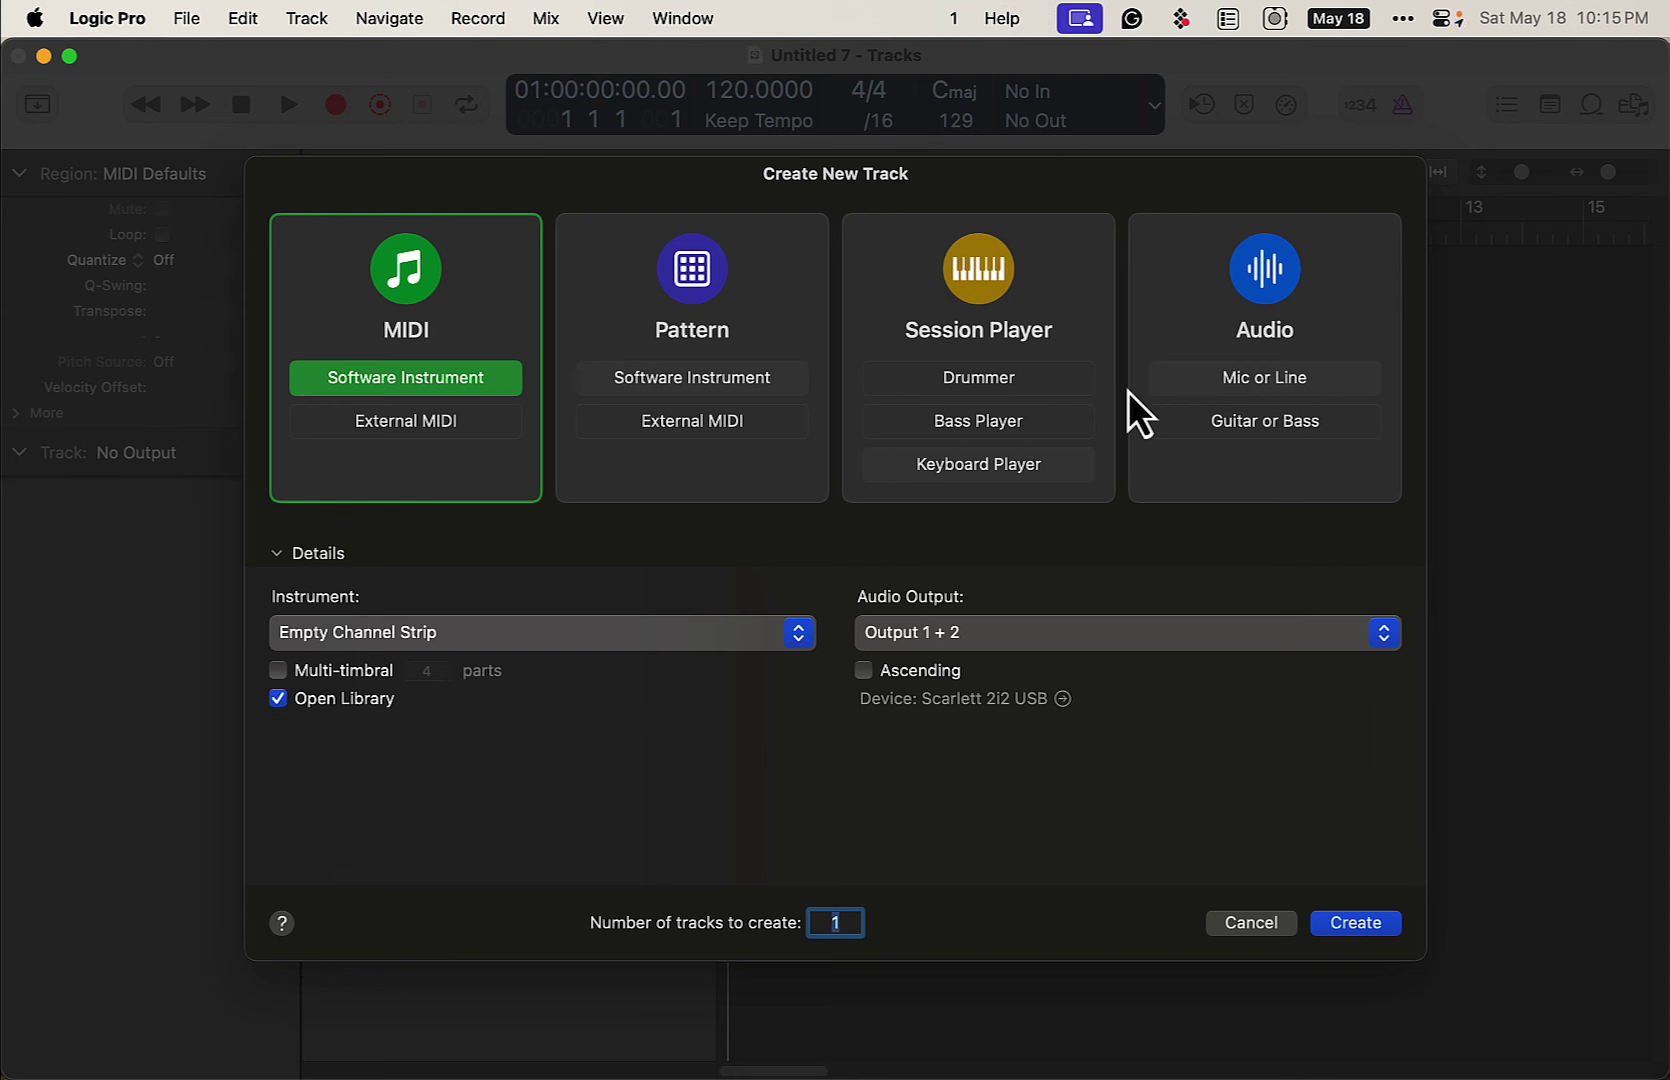
# Create a Session Player Drummer track, keeping Indie Pop as the drummer style
pyautogui.click(1057, 381)
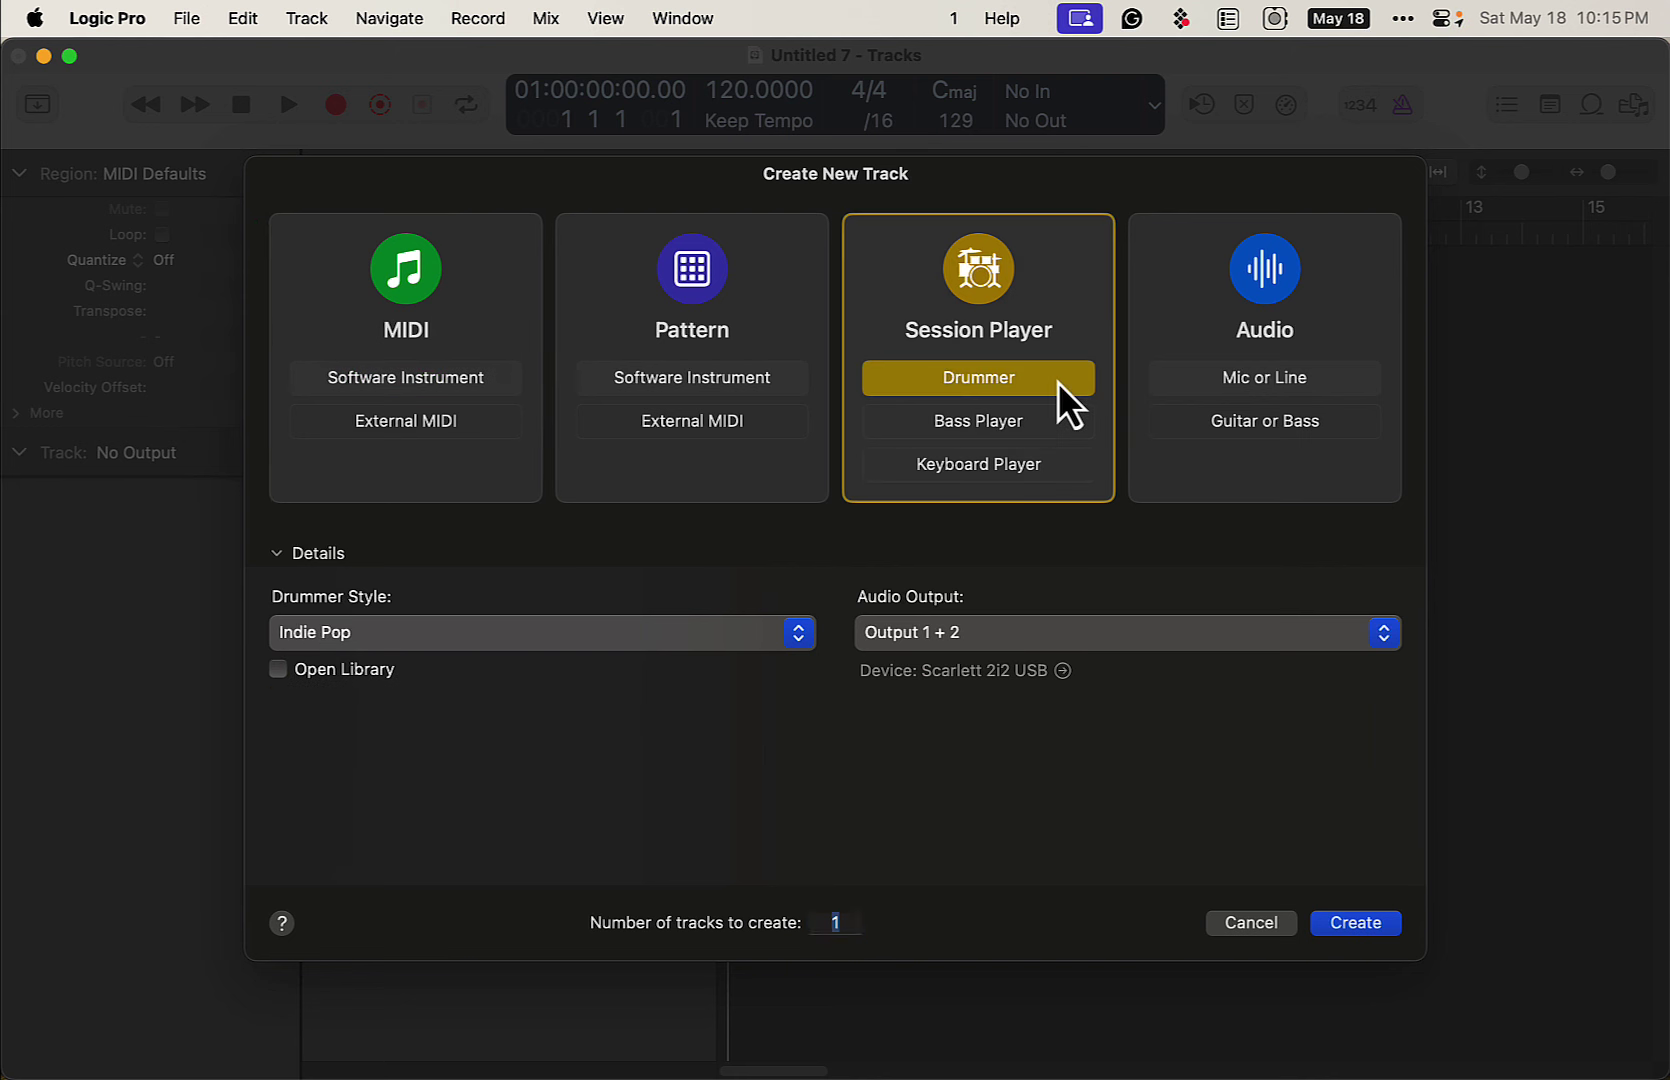
pyautogui.click(504, 633)
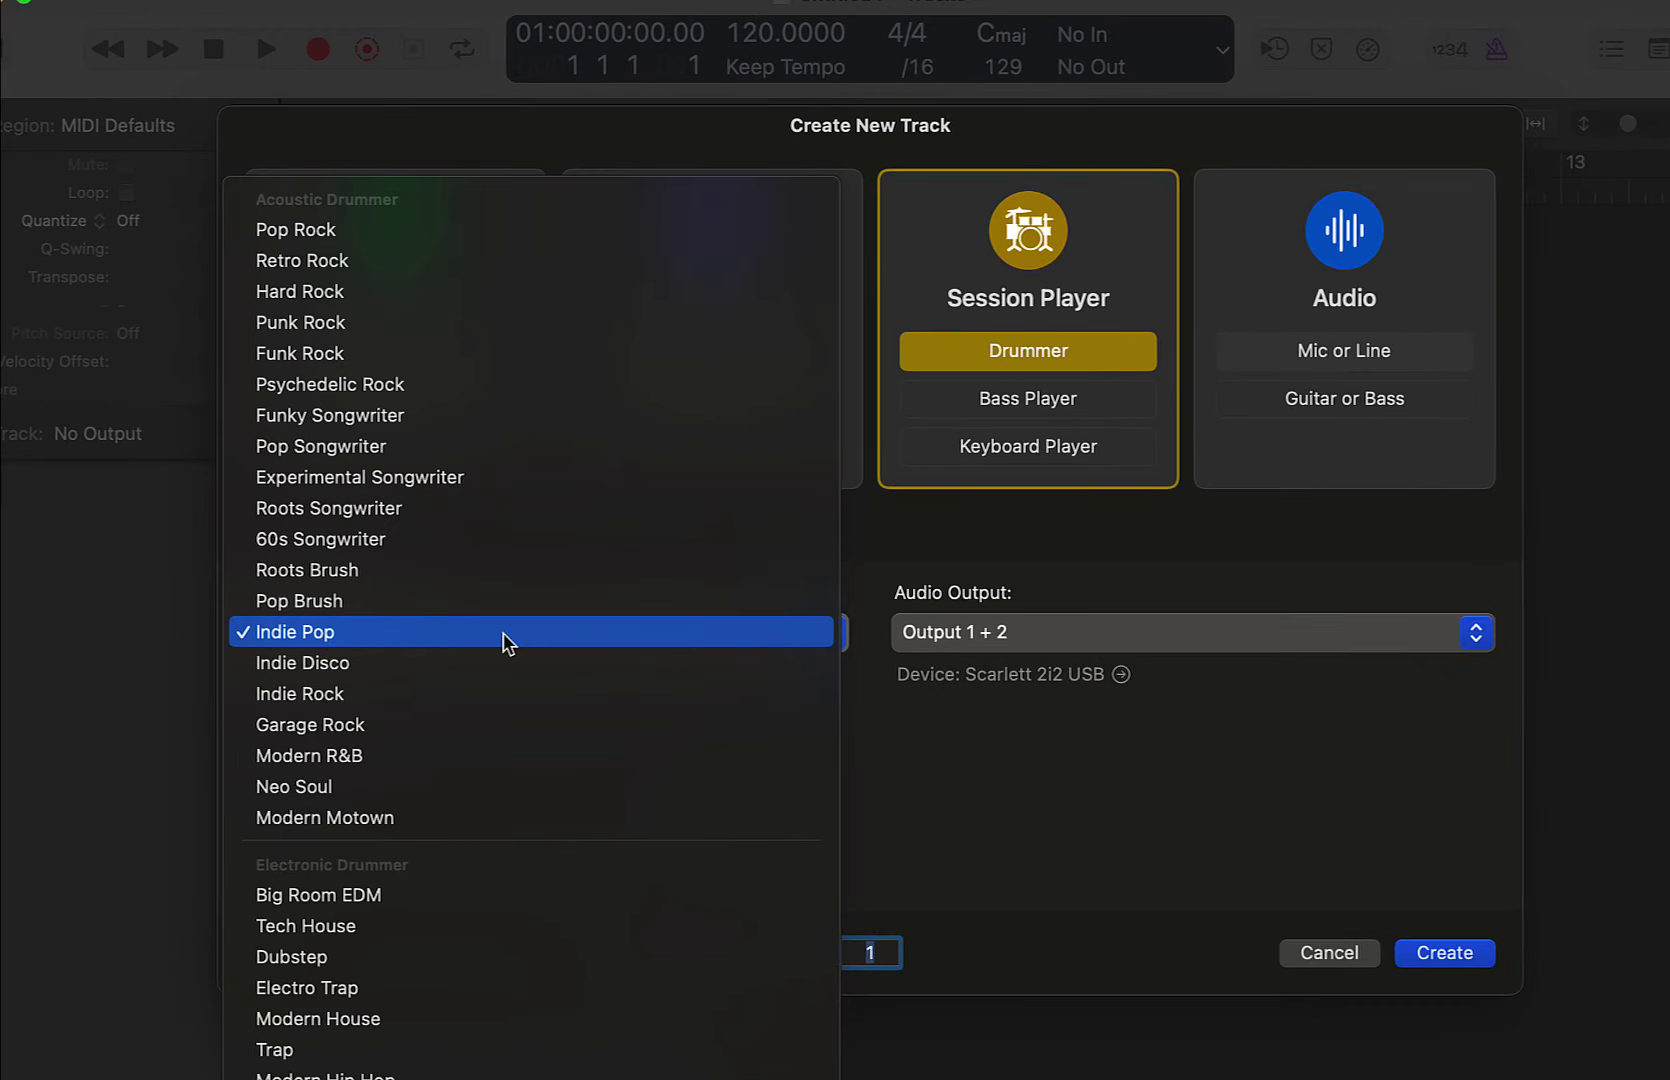
pyautogui.click(1430, 955)
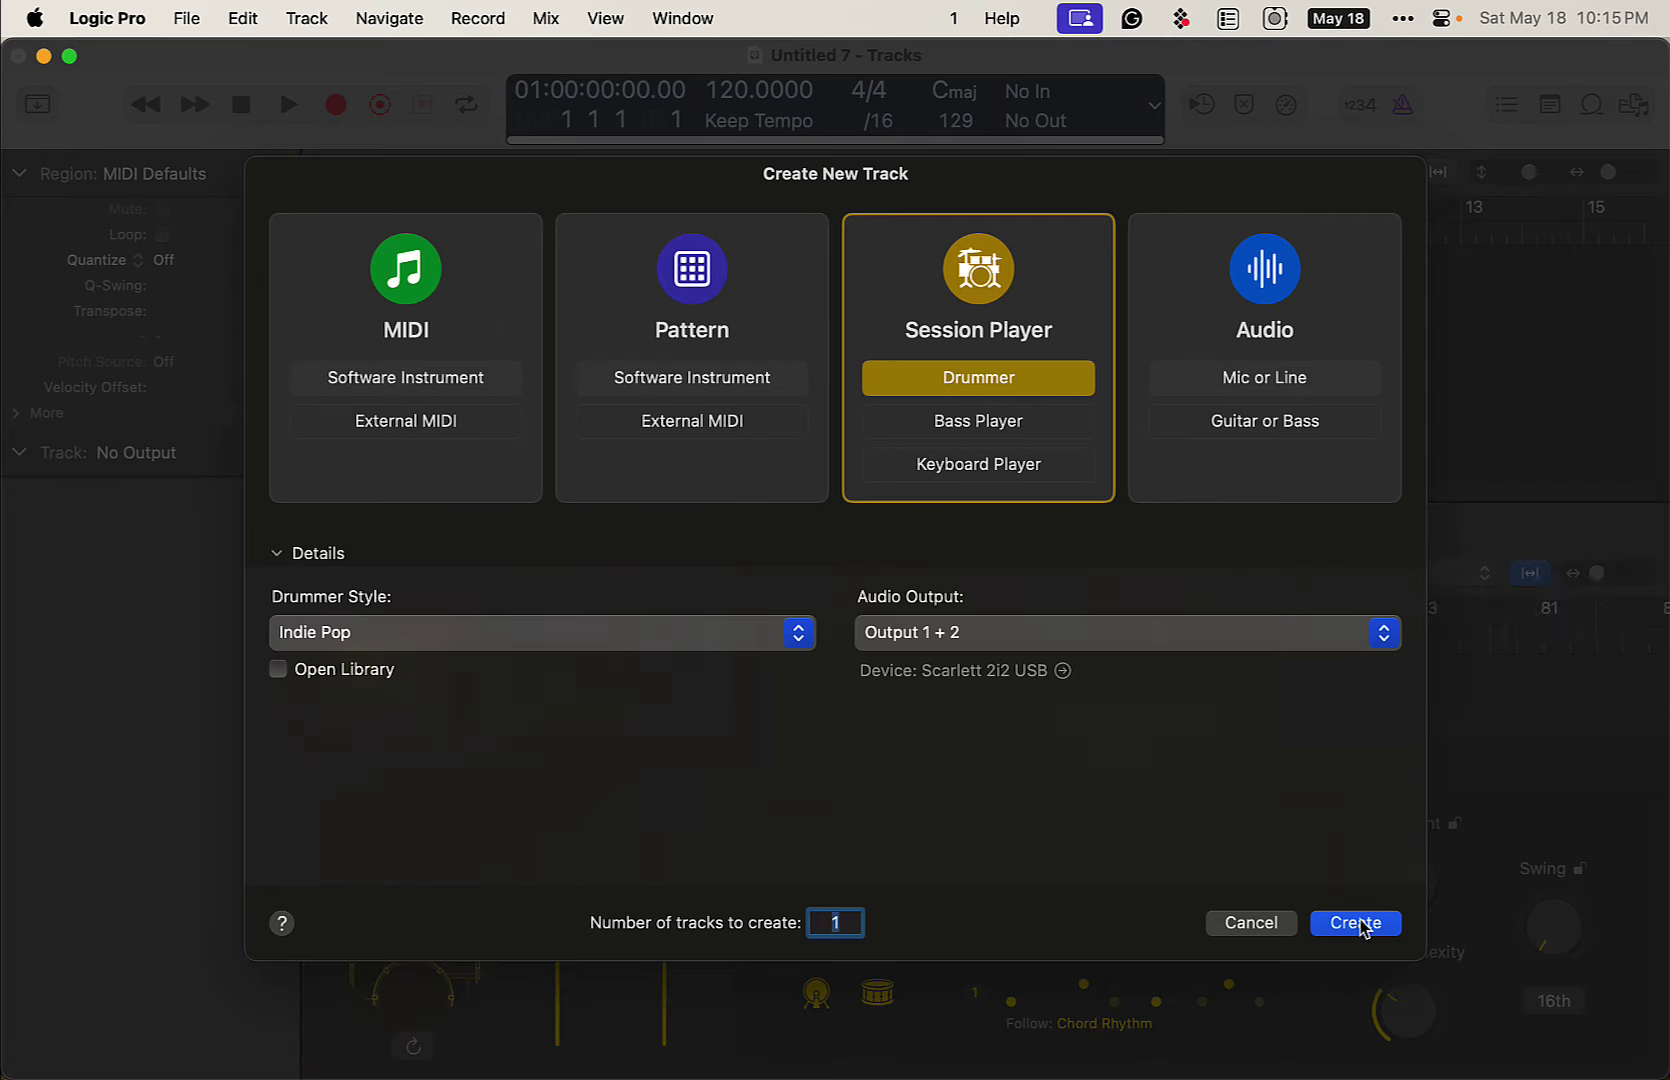
pyautogui.click(1358, 924)
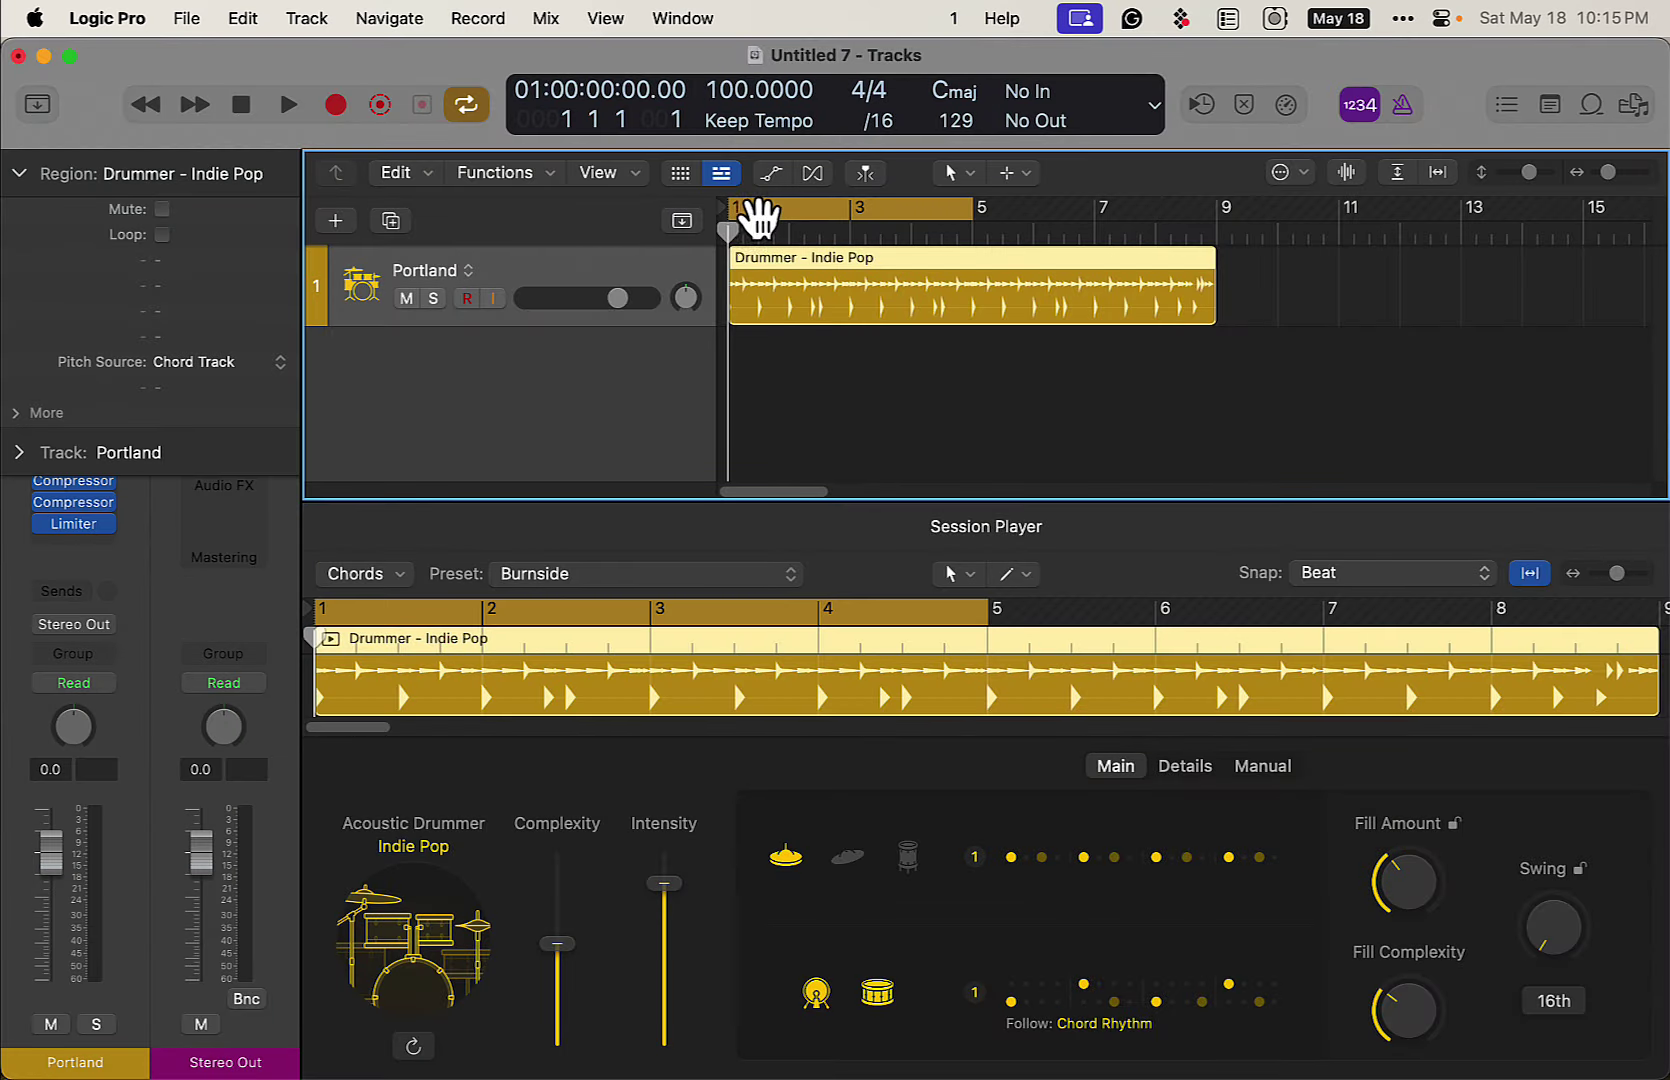
# Cycle bars 1 to 9 and briefly play, then stop, the Indie Pop drum region
pyautogui.moveTo(735, 207); pyautogui.dragTo(1197, 298)
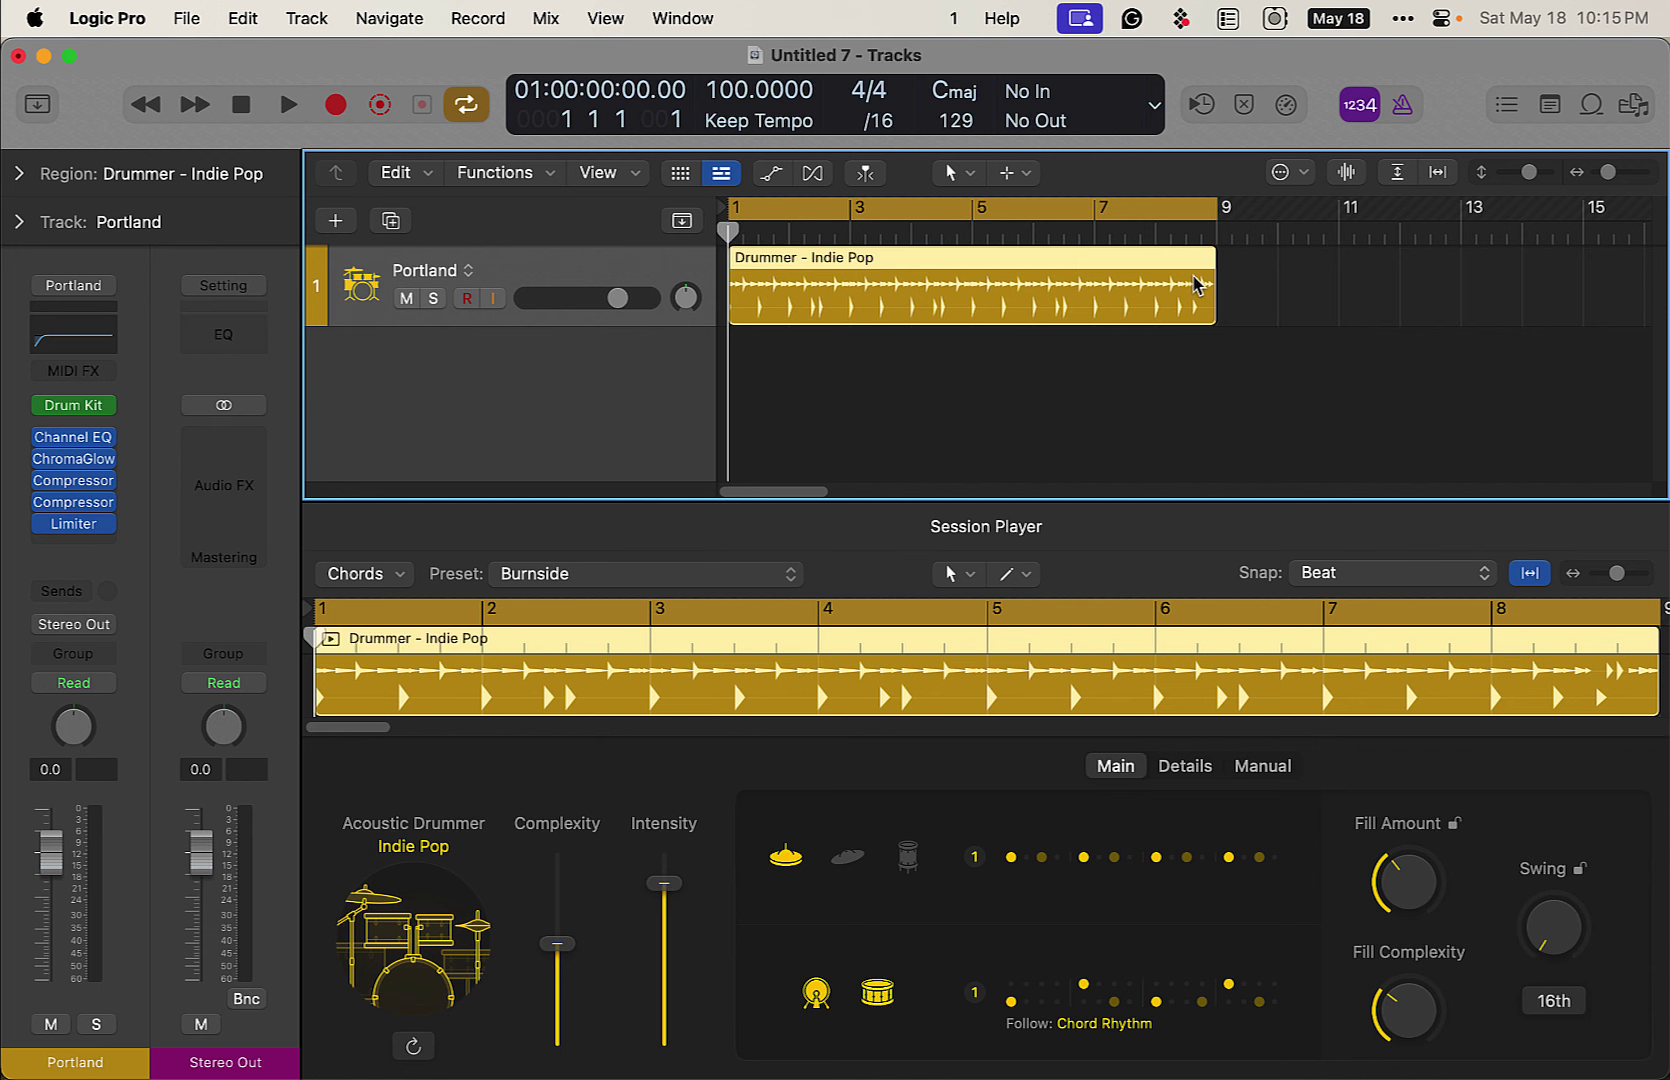
pyautogui.press('space')
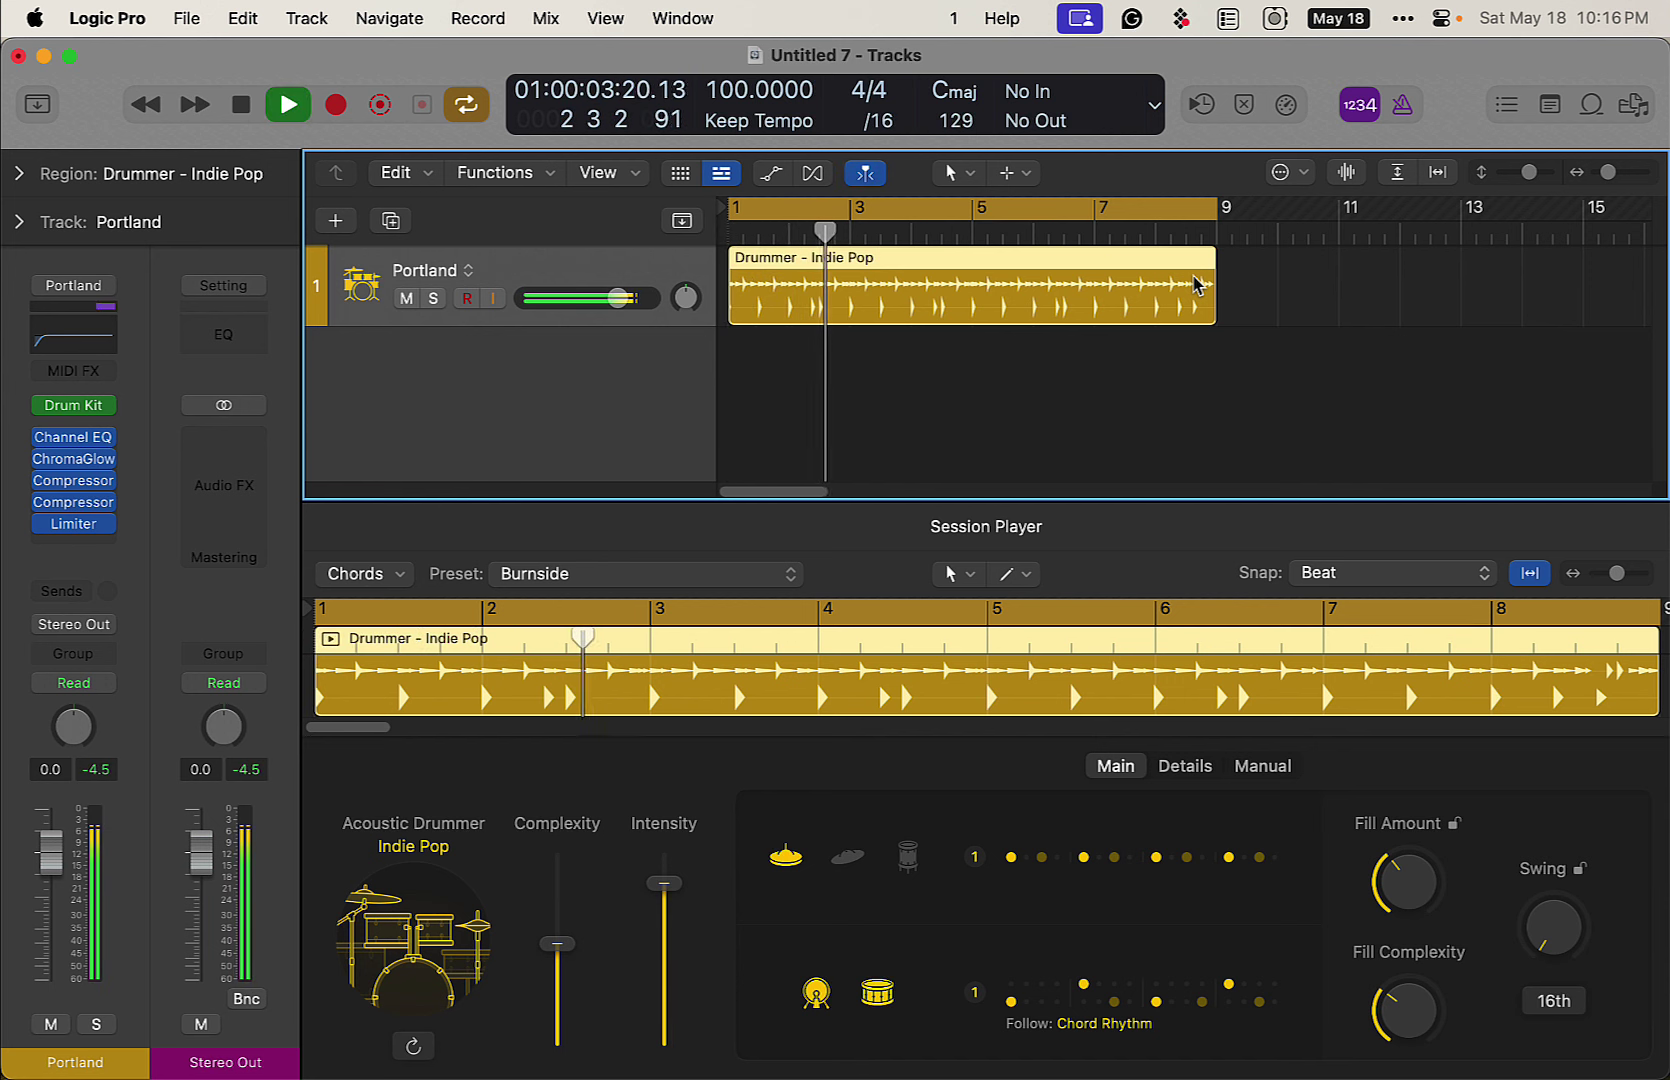
pyautogui.press('space')
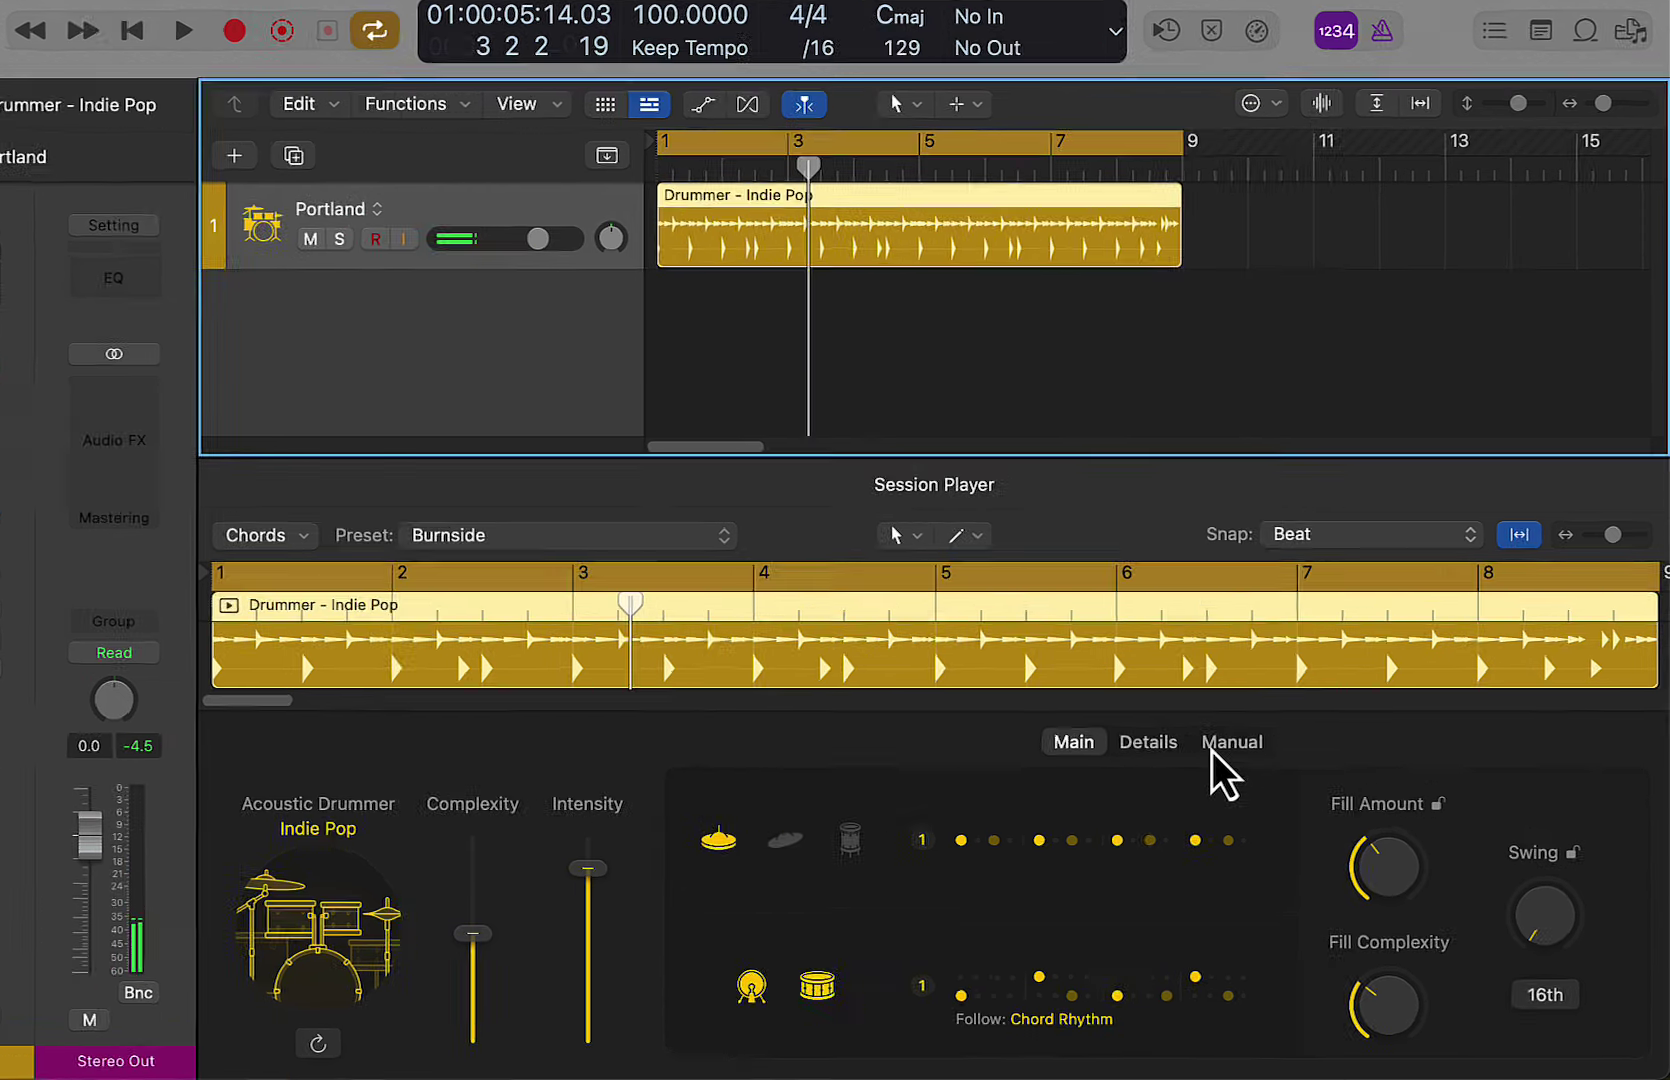
# In the Manual grid, enter snares on steps 5 and 13 and kicks on 1, 5, 9, 13
pyautogui.click(1215, 748)
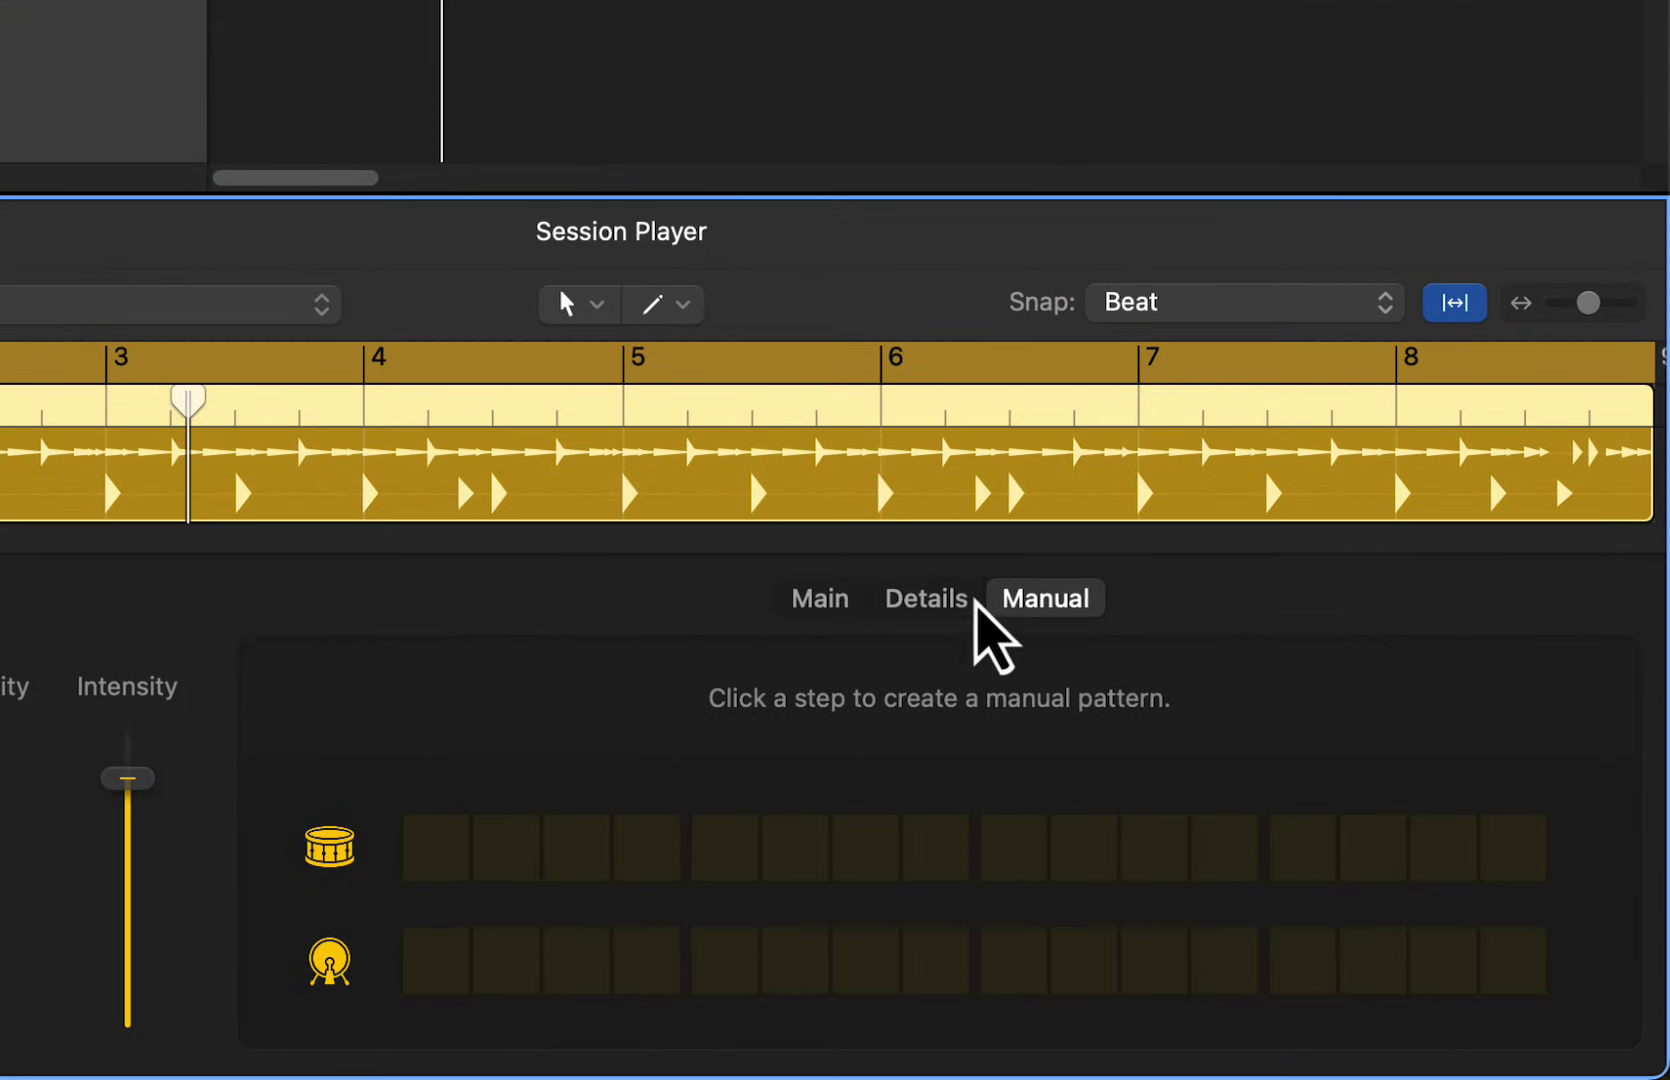
pyautogui.click(422, 975)
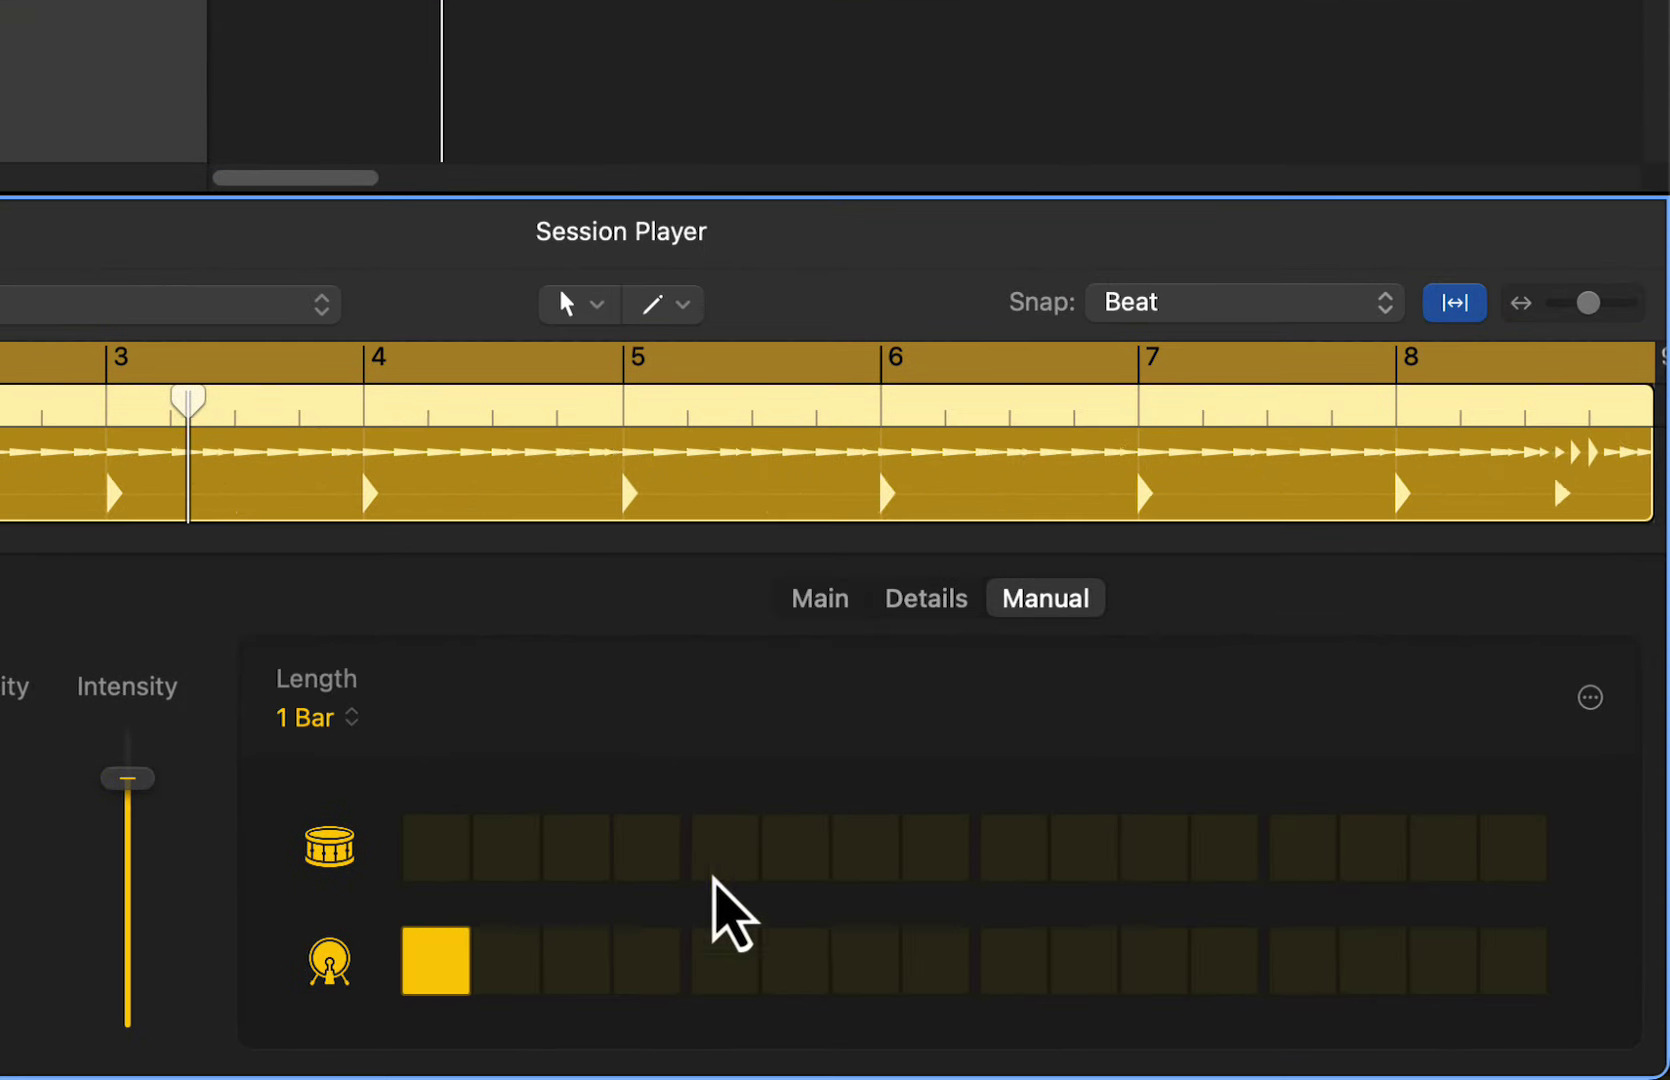
pyautogui.click(718, 862)
pyautogui.click(1303, 855)
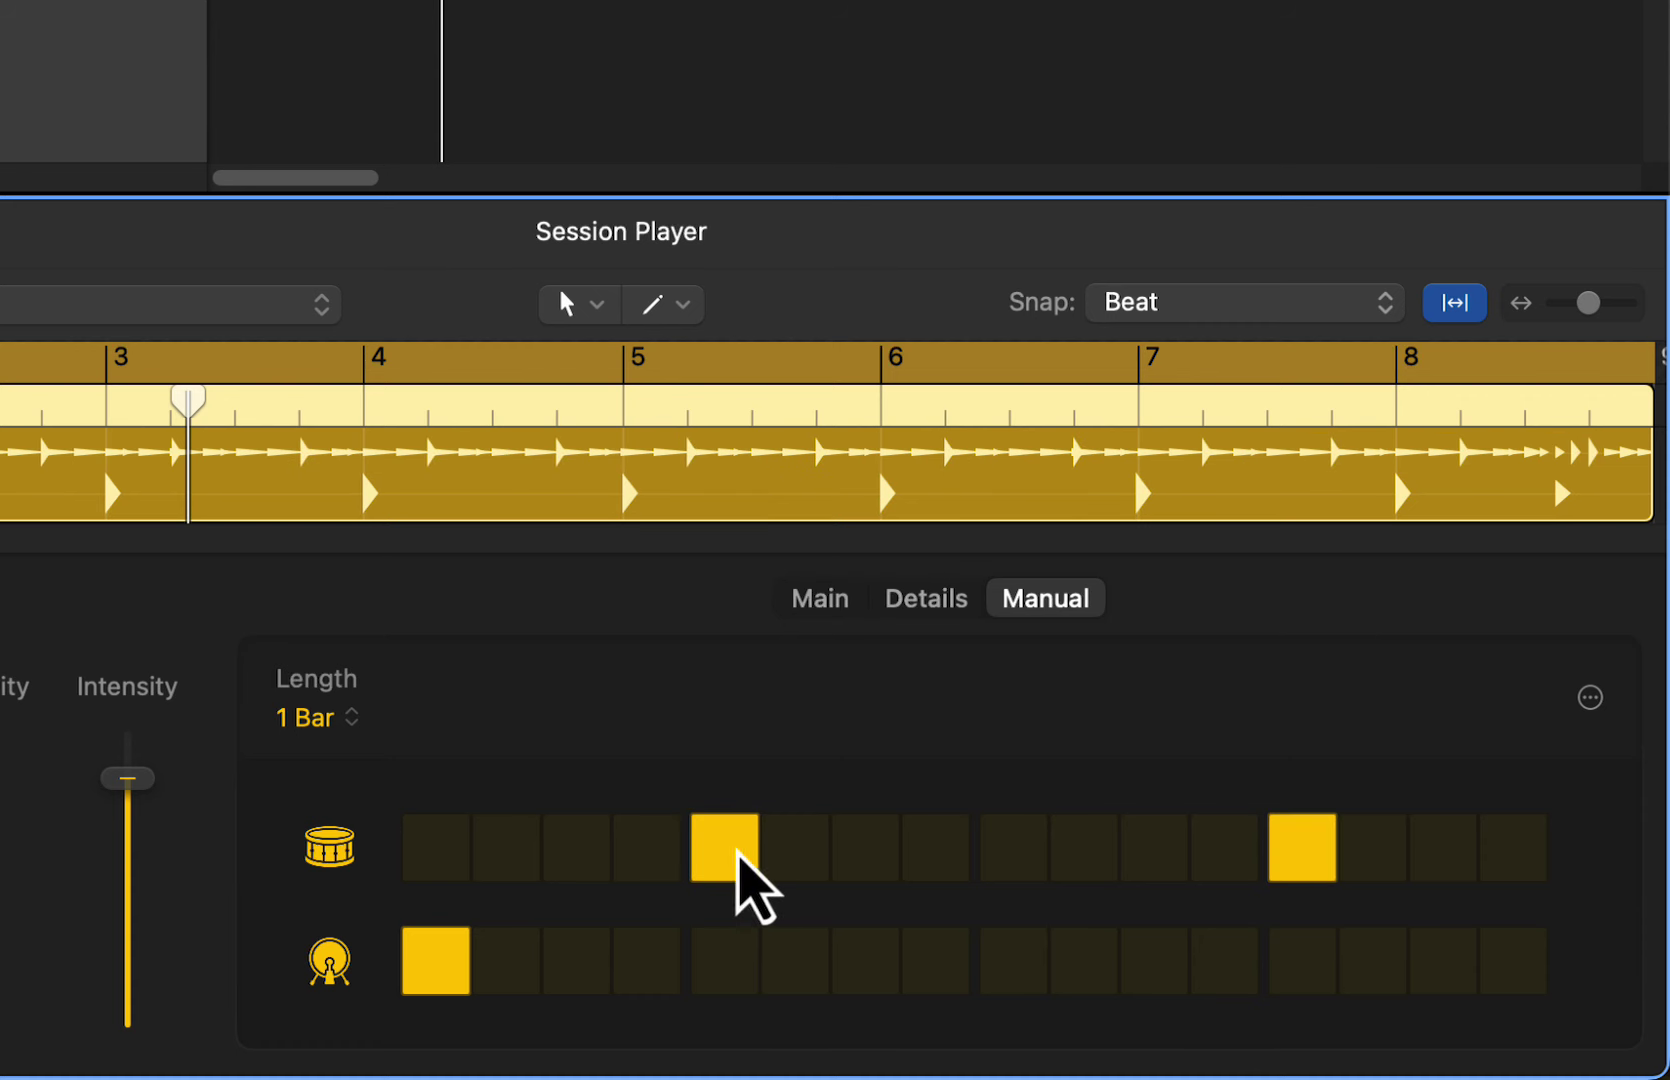
pyautogui.click(733, 965)
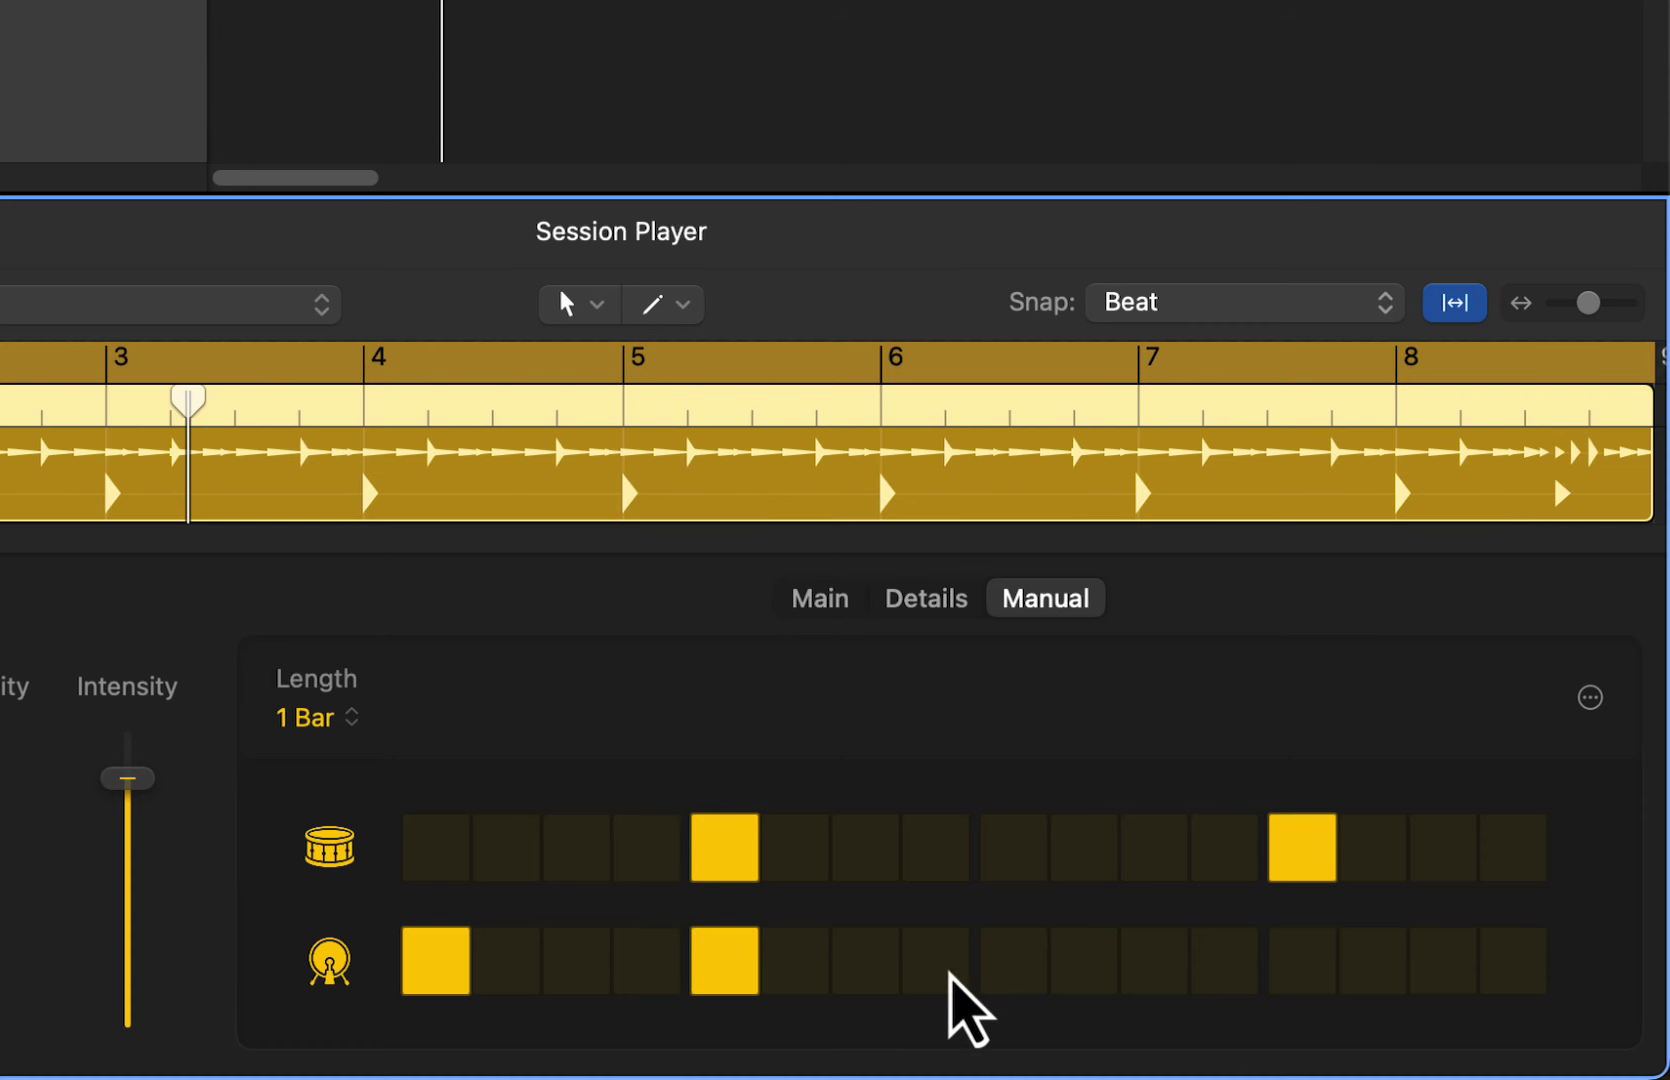
pyautogui.click(1032, 985)
pyautogui.click(1300, 985)
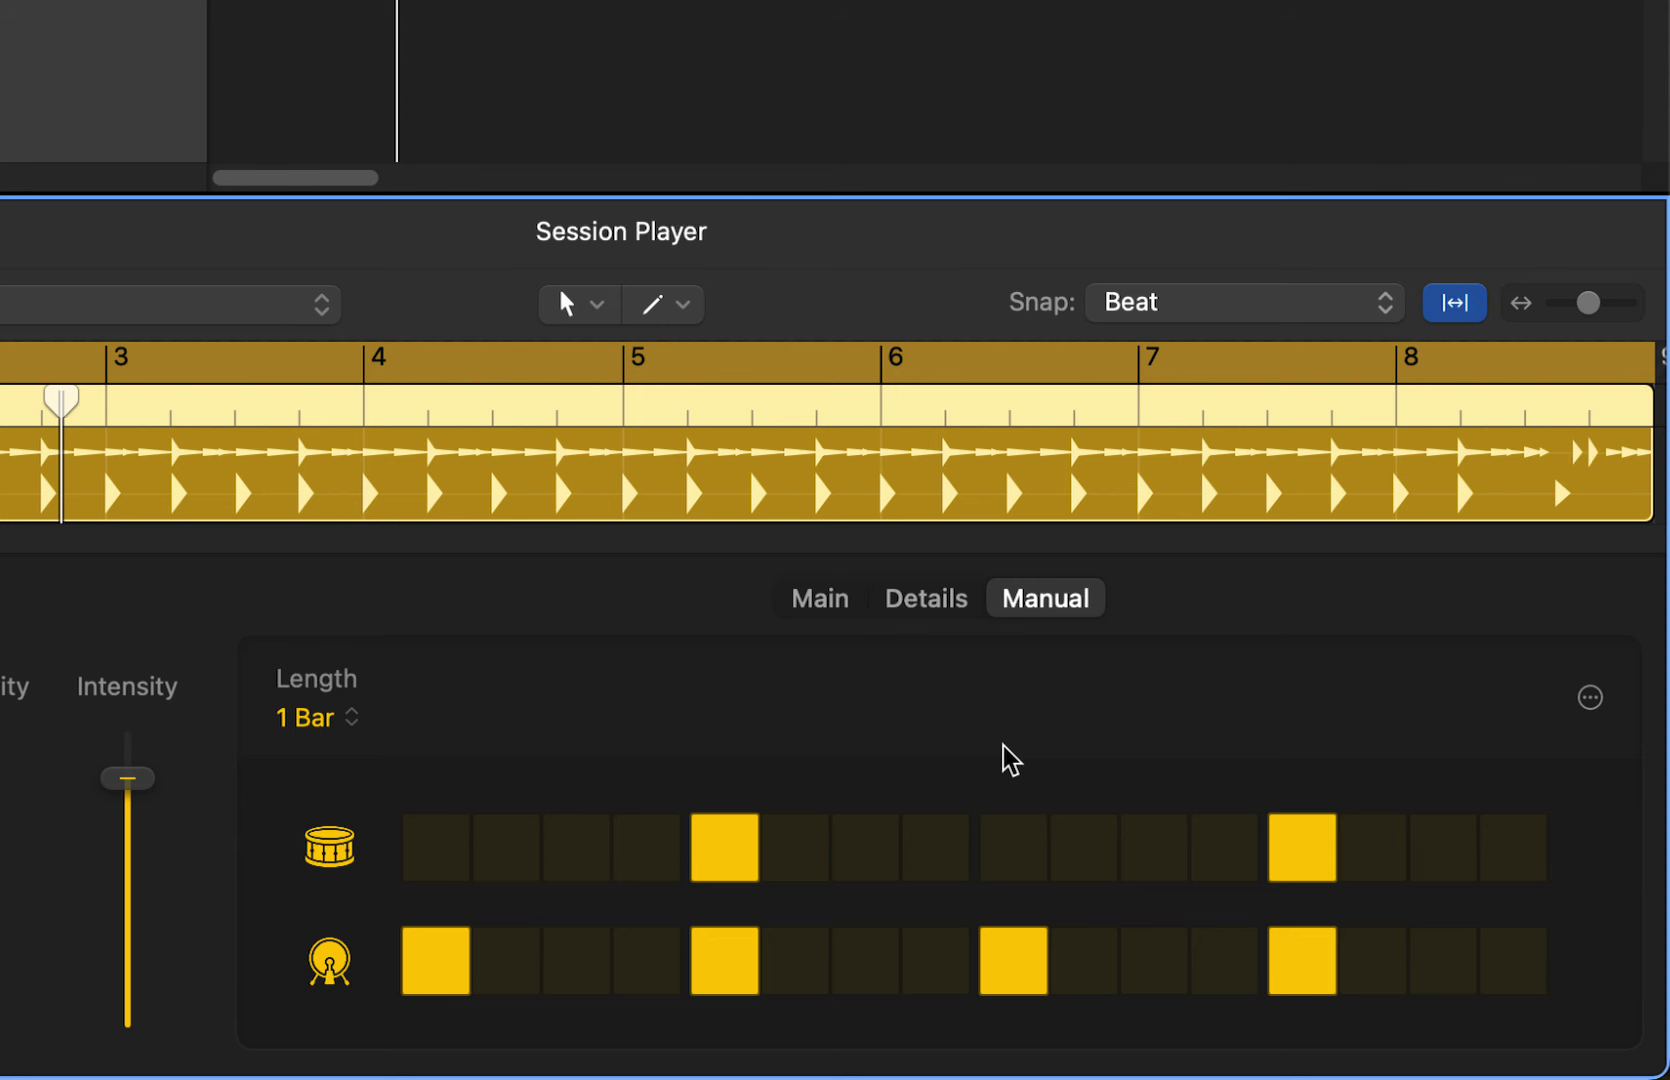
# Replace the kicks on steps 5, 9 and 13 with kicks on steps 4, 9 and 11
pyautogui.click(745, 958)
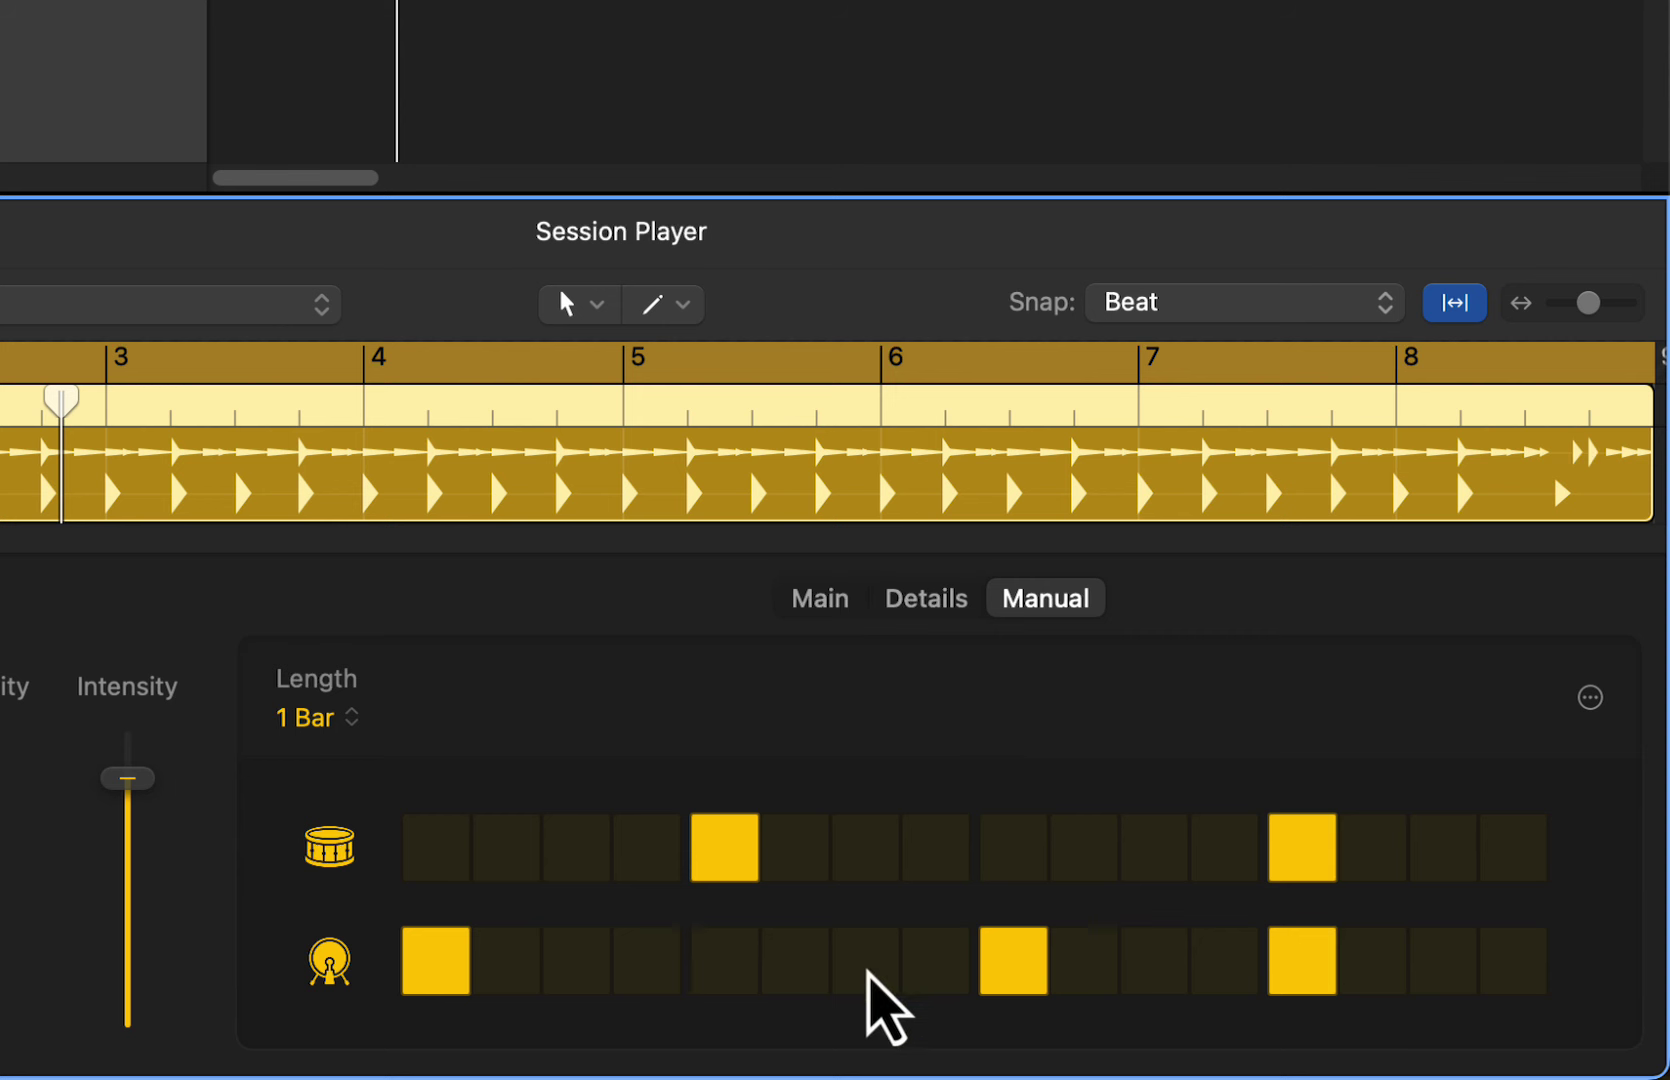
pyautogui.click(1008, 968)
pyautogui.click(1299, 966)
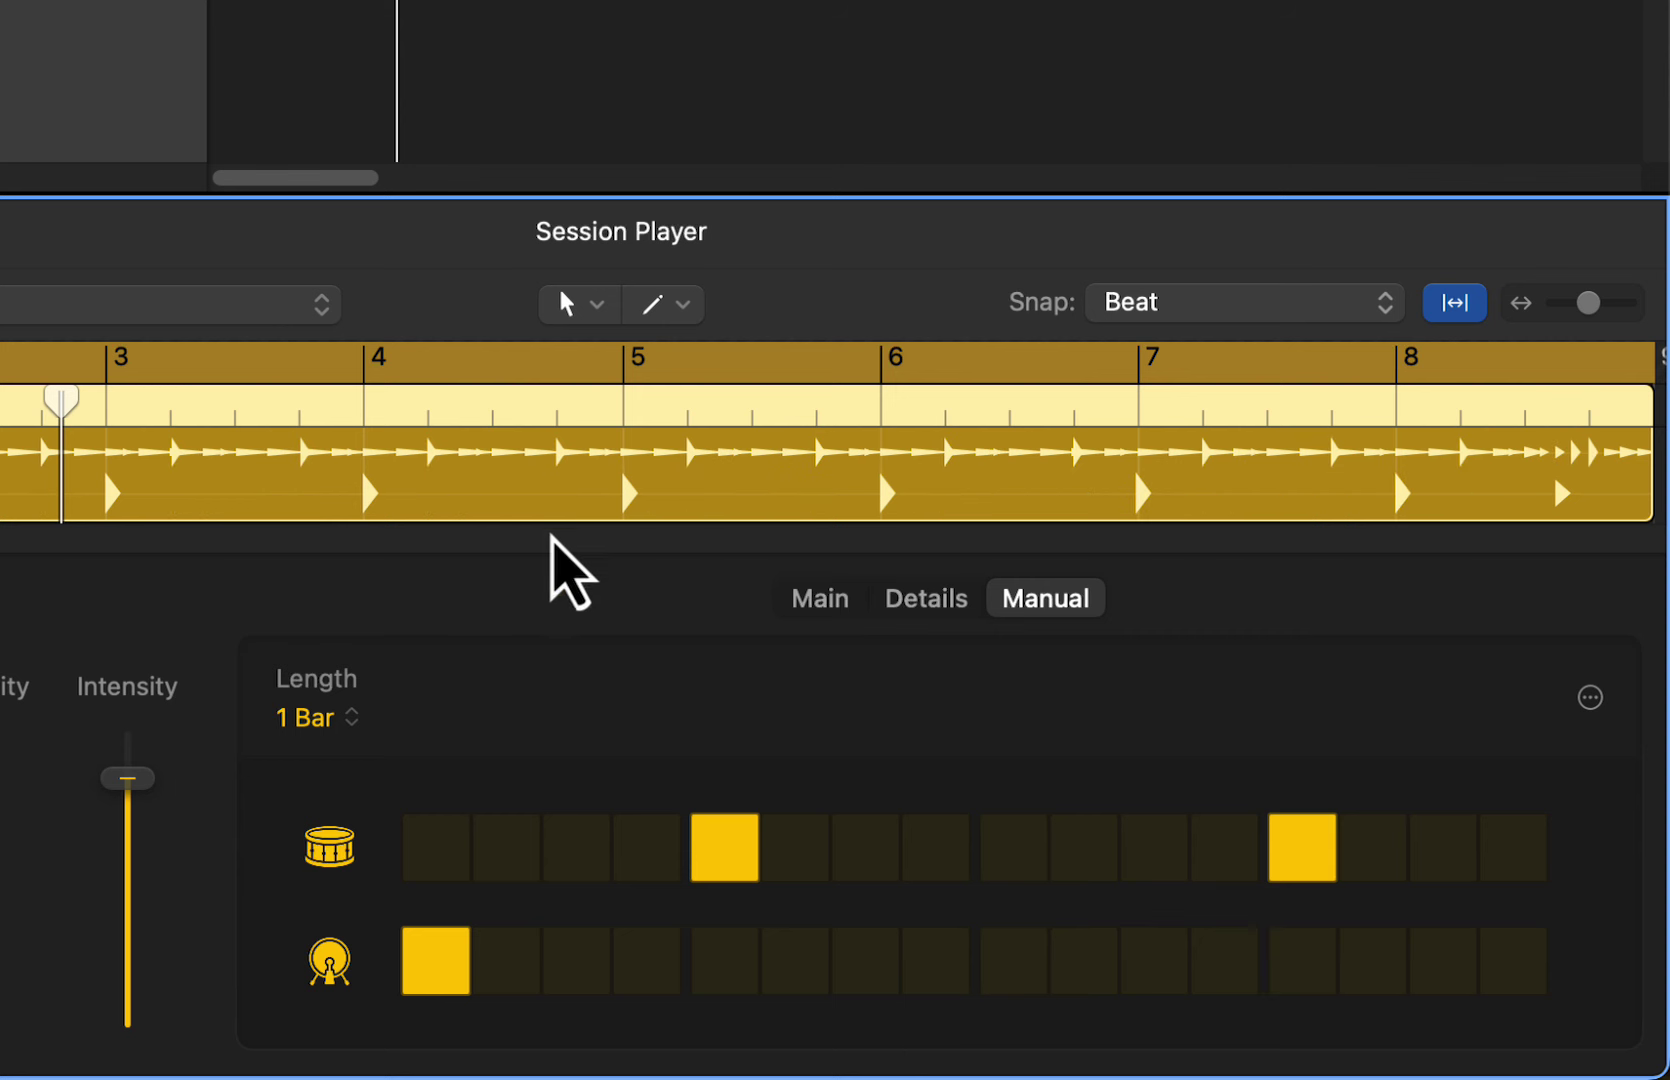
pyautogui.click(655, 965)
pyautogui.click(1012, 975)
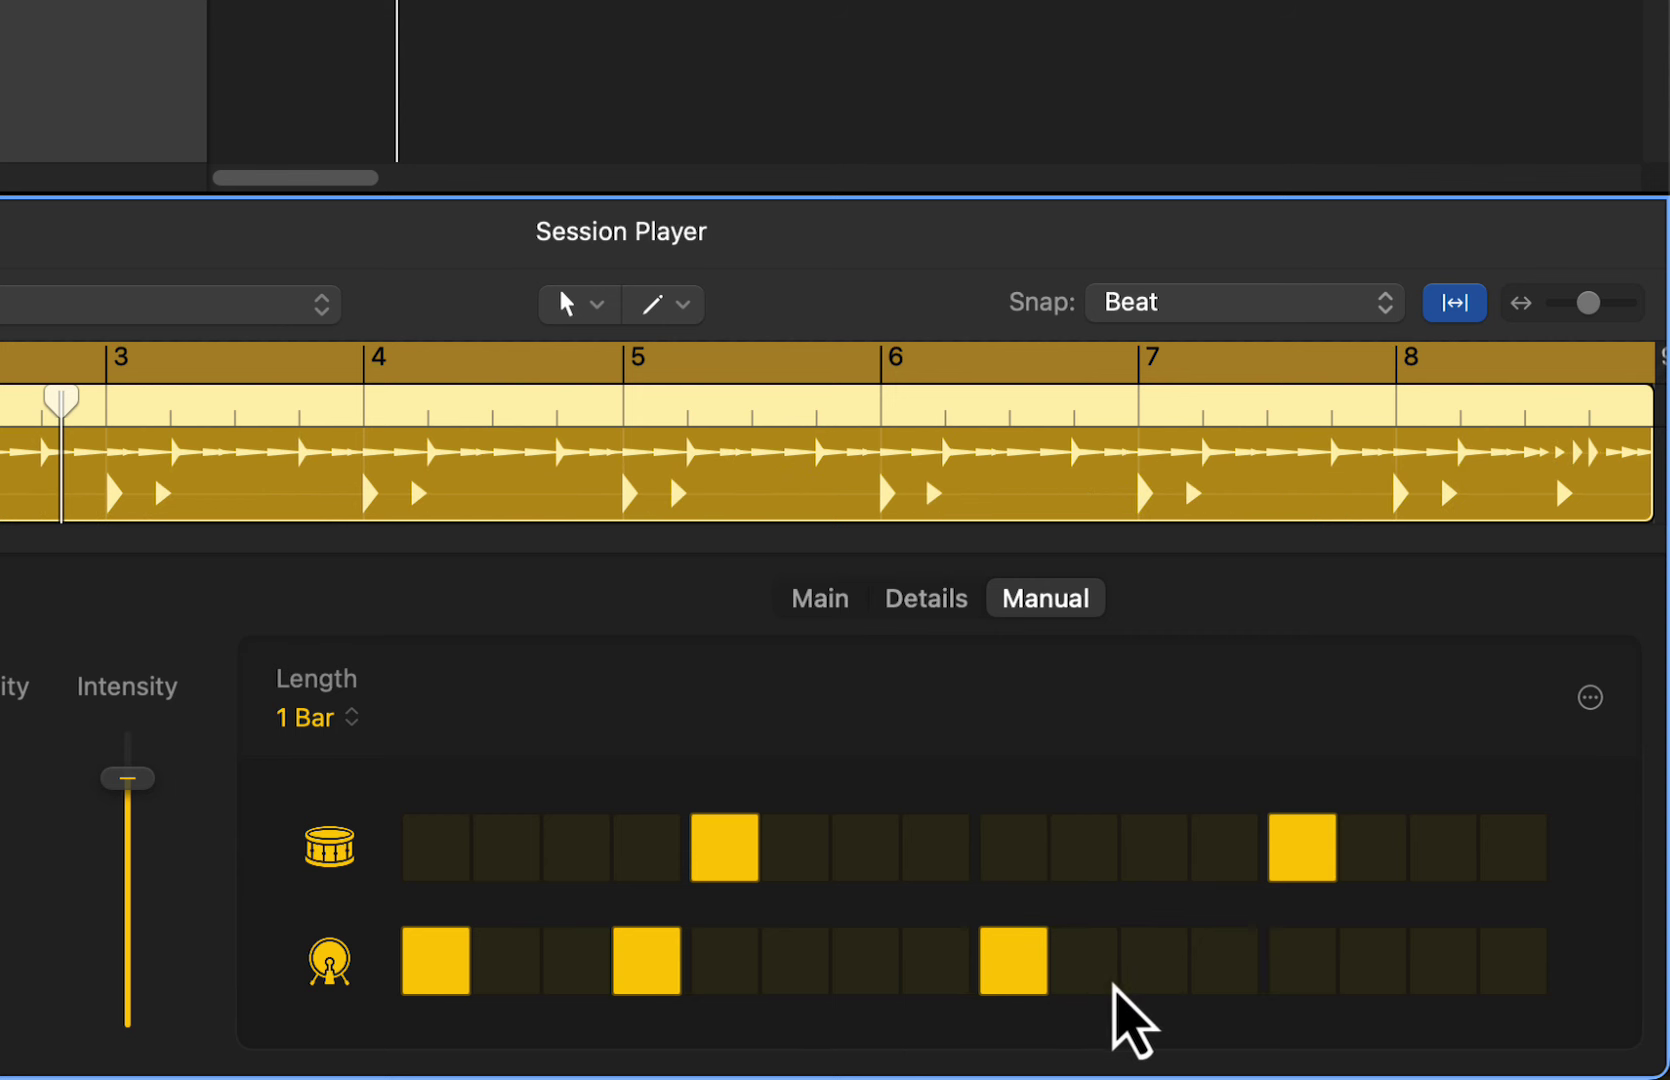
pyautogui.click(1152, 975)
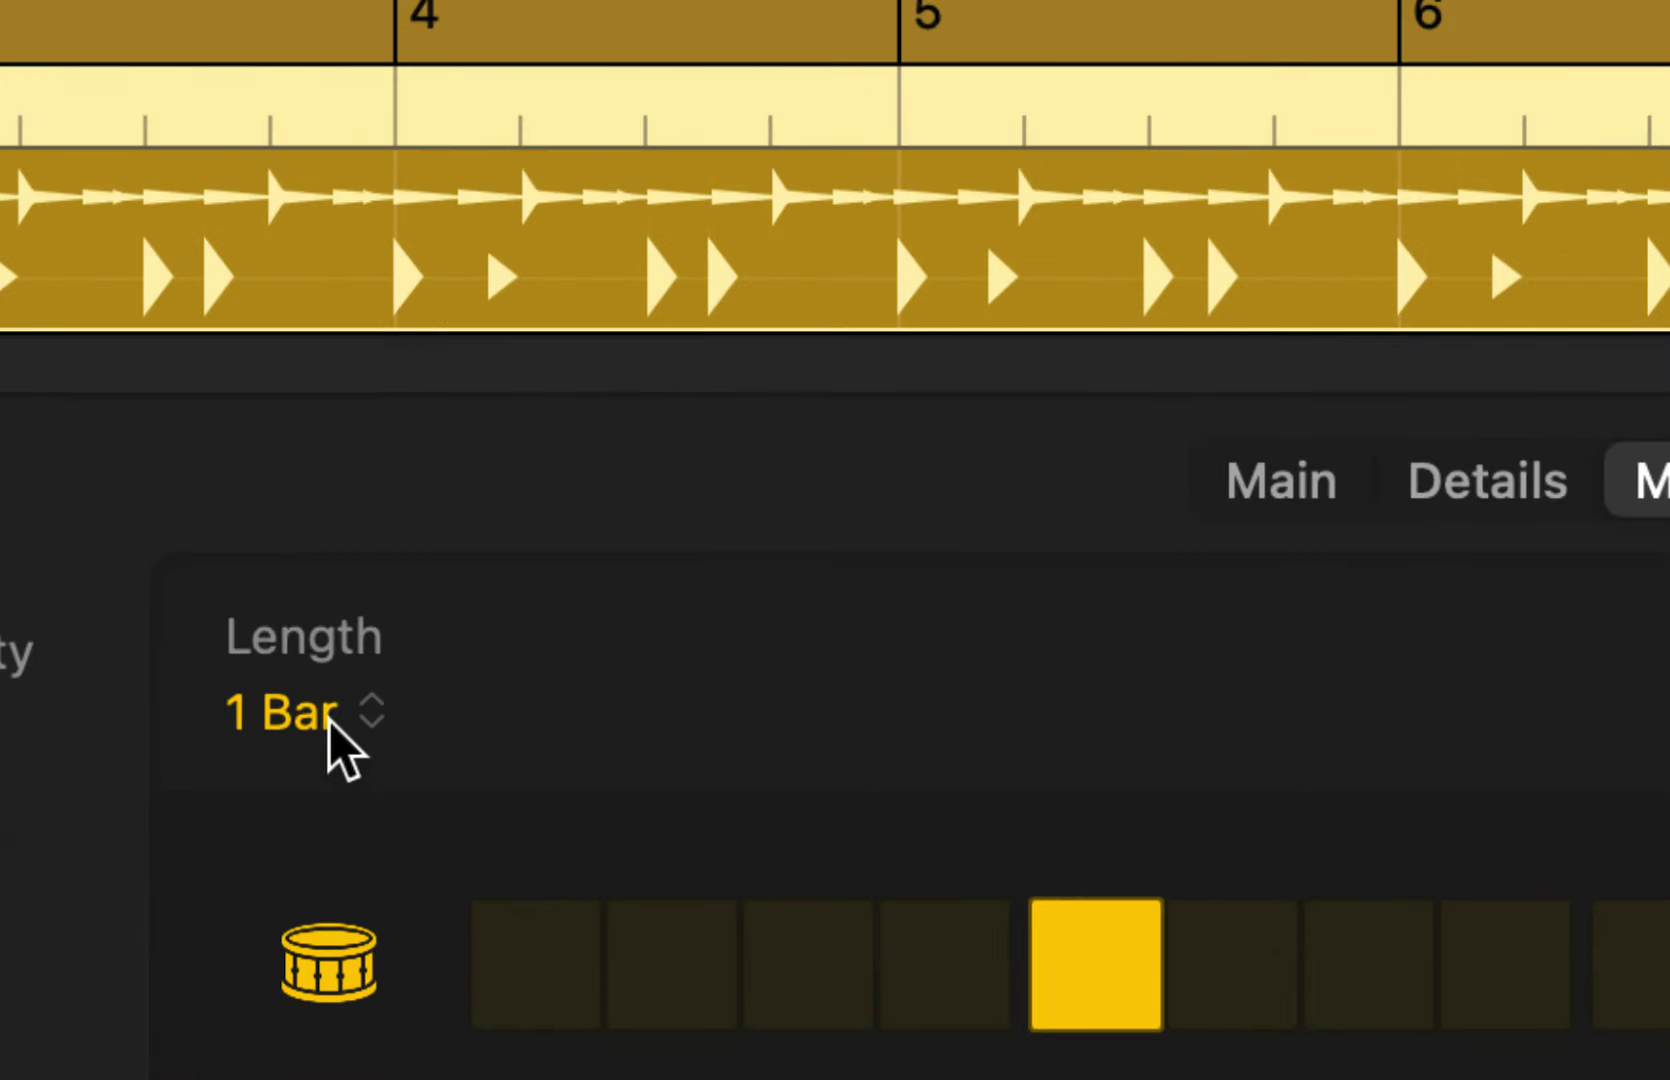
# Set the manual pattern length to 2 Bars and select the empty second bar
pyautogui.click(330, 725)
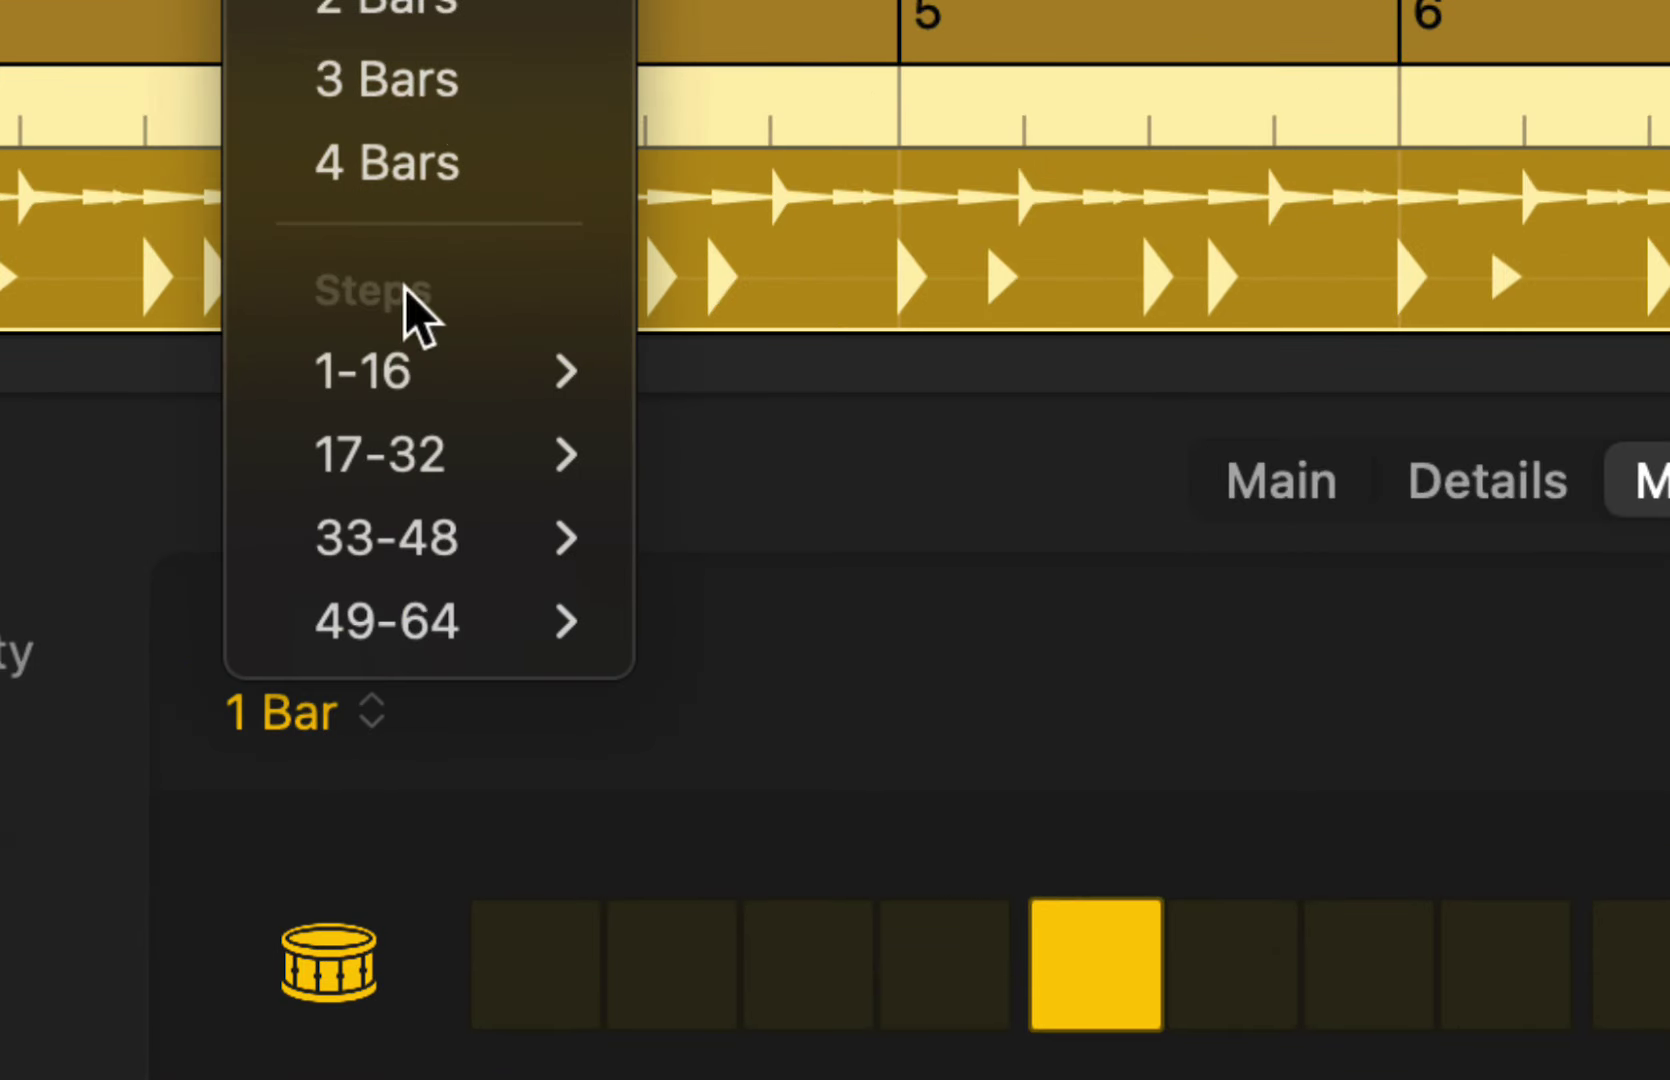
pyautogui.click(838, 755)
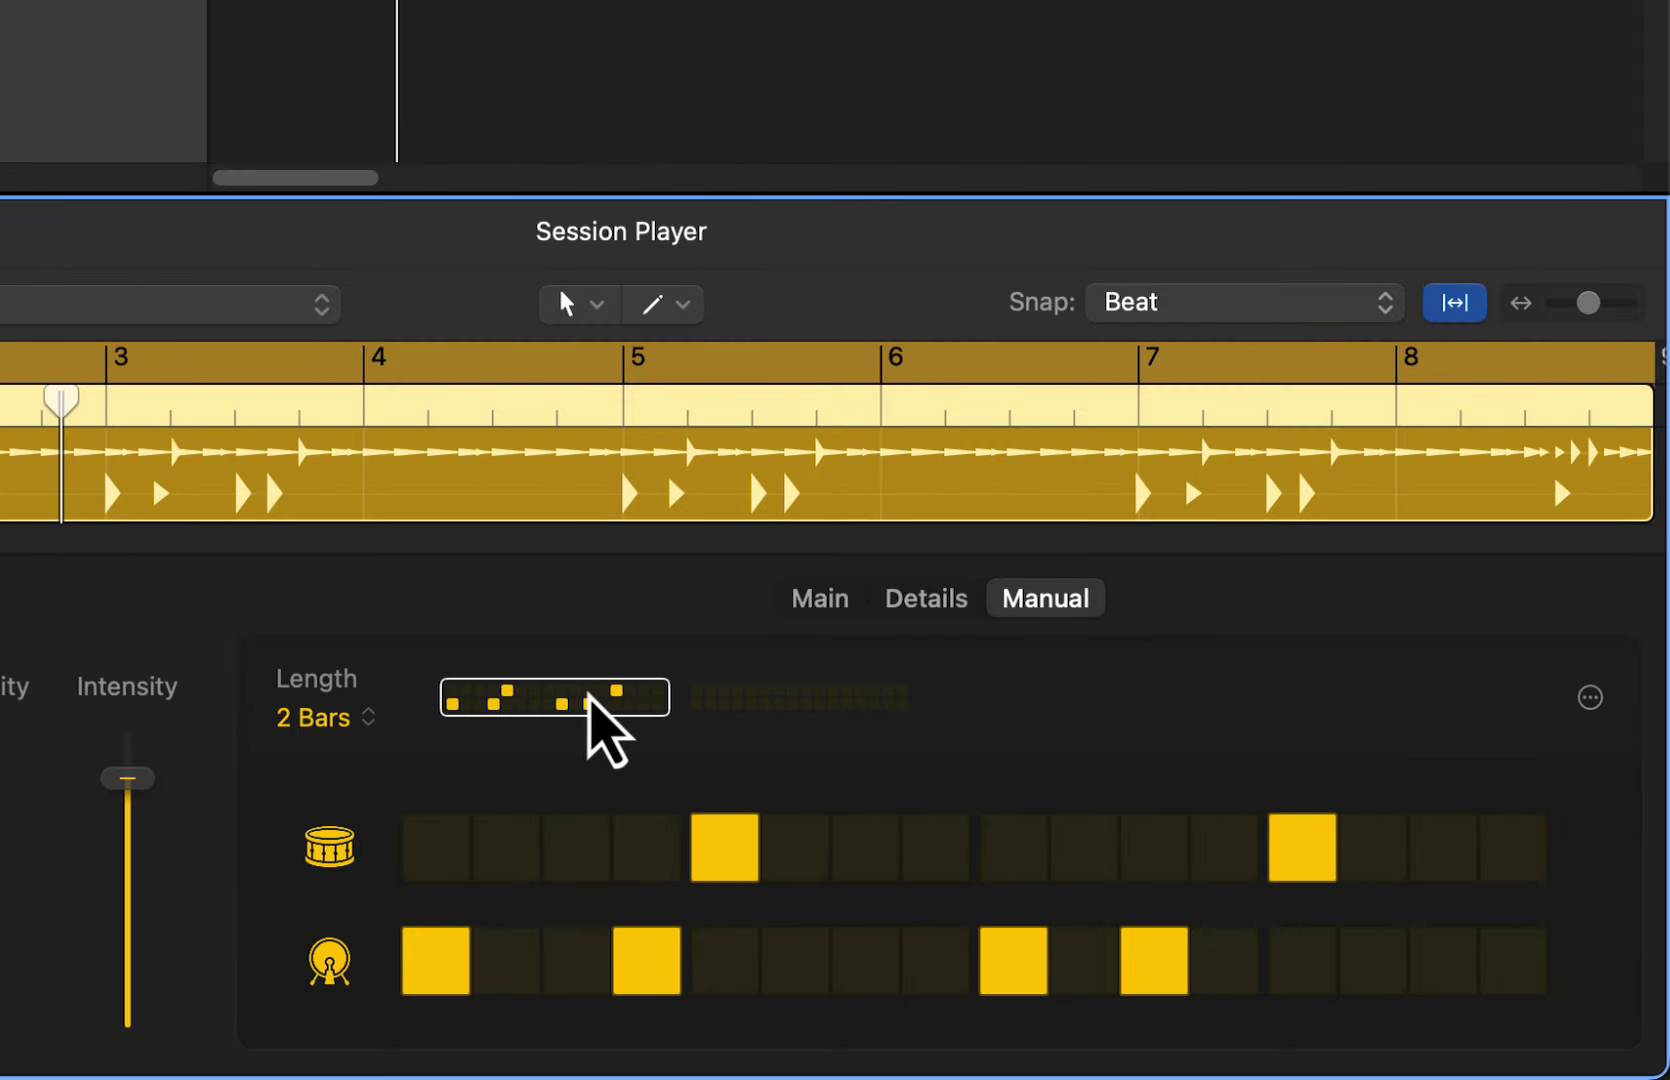
pyautogui.click(772, 708)
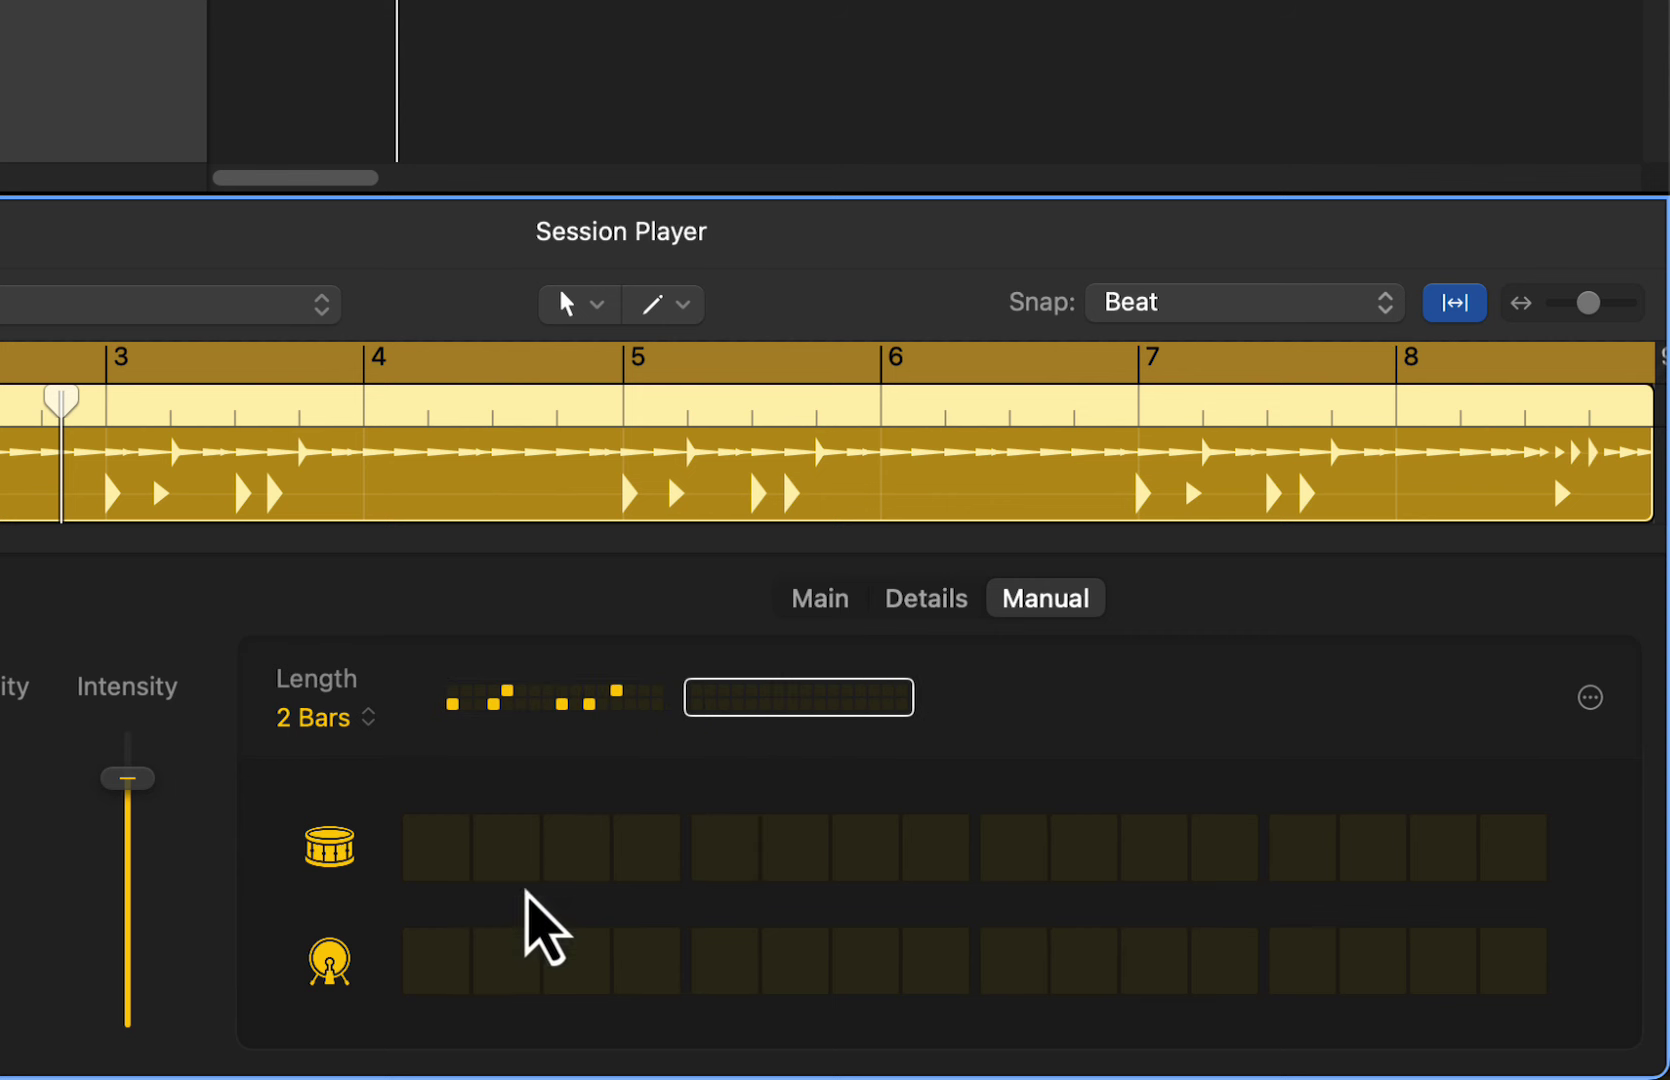
# Fill bar two with kicks on steps 1, 7, 8, 9, 15 and snares on 5, 11, 13
pyautogui.click(438, 965)
pyautogui.click(740, 868)
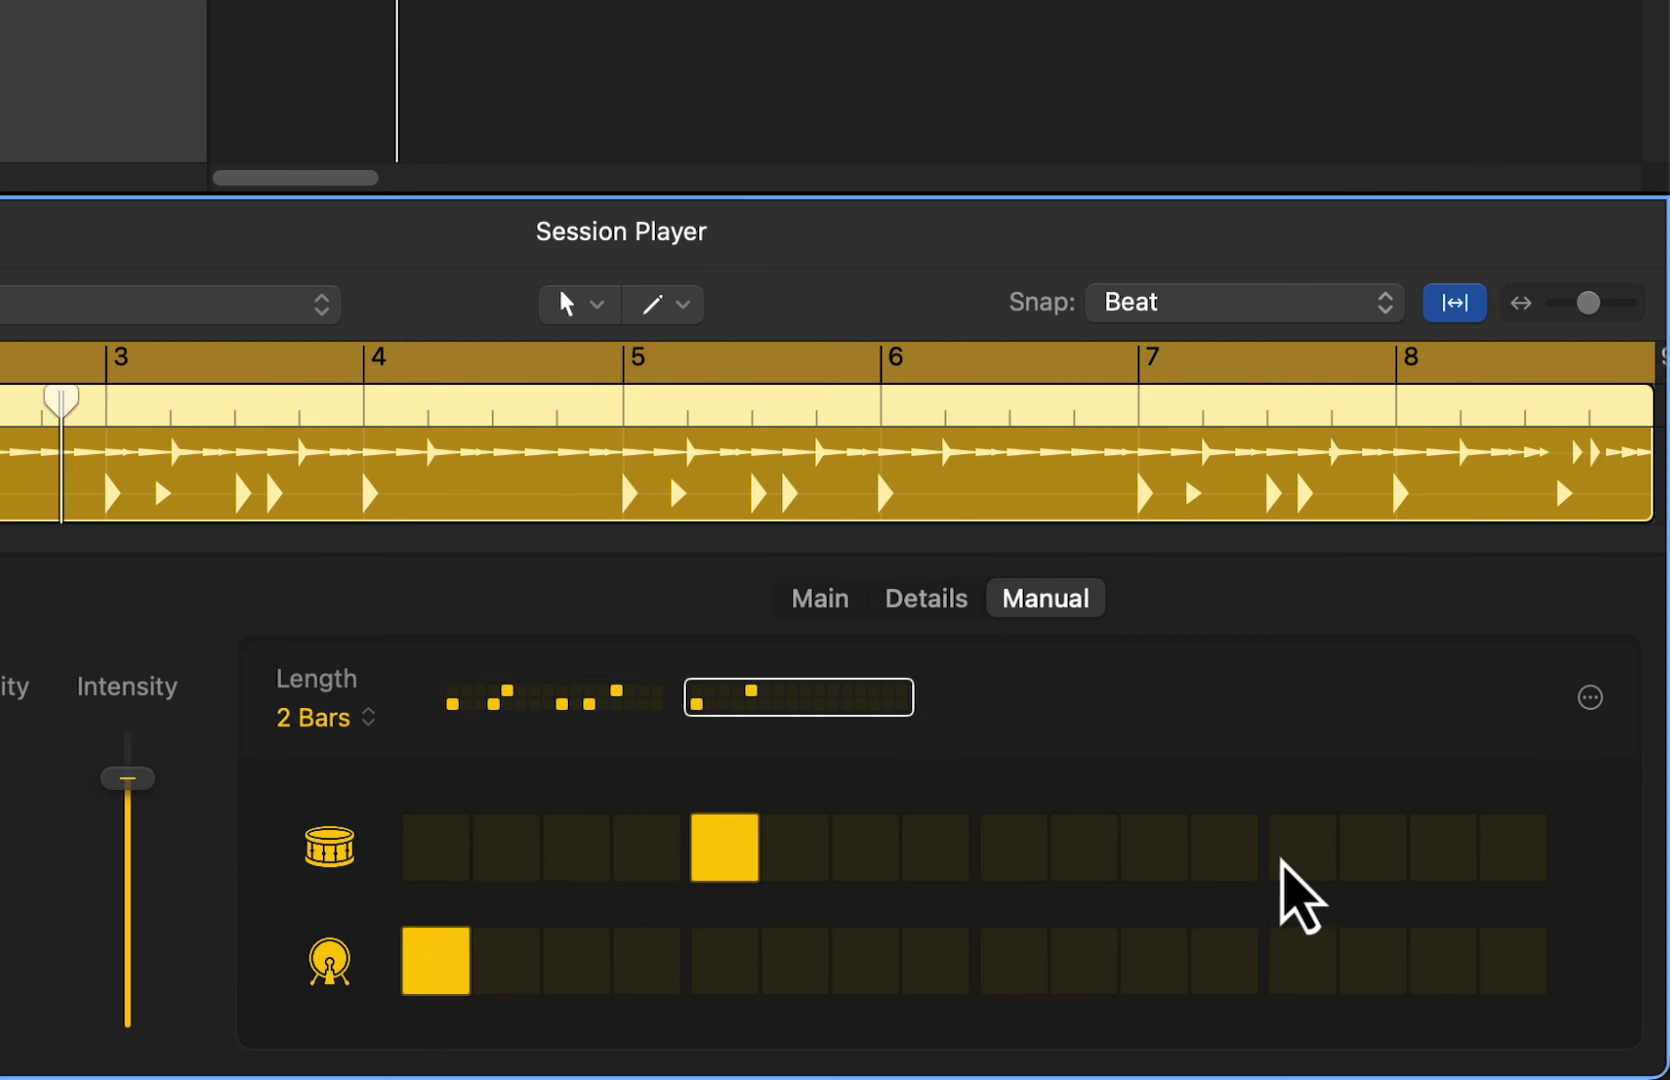
pyautogui.click(1290, 868)
pyautogui.click(1140, 870)
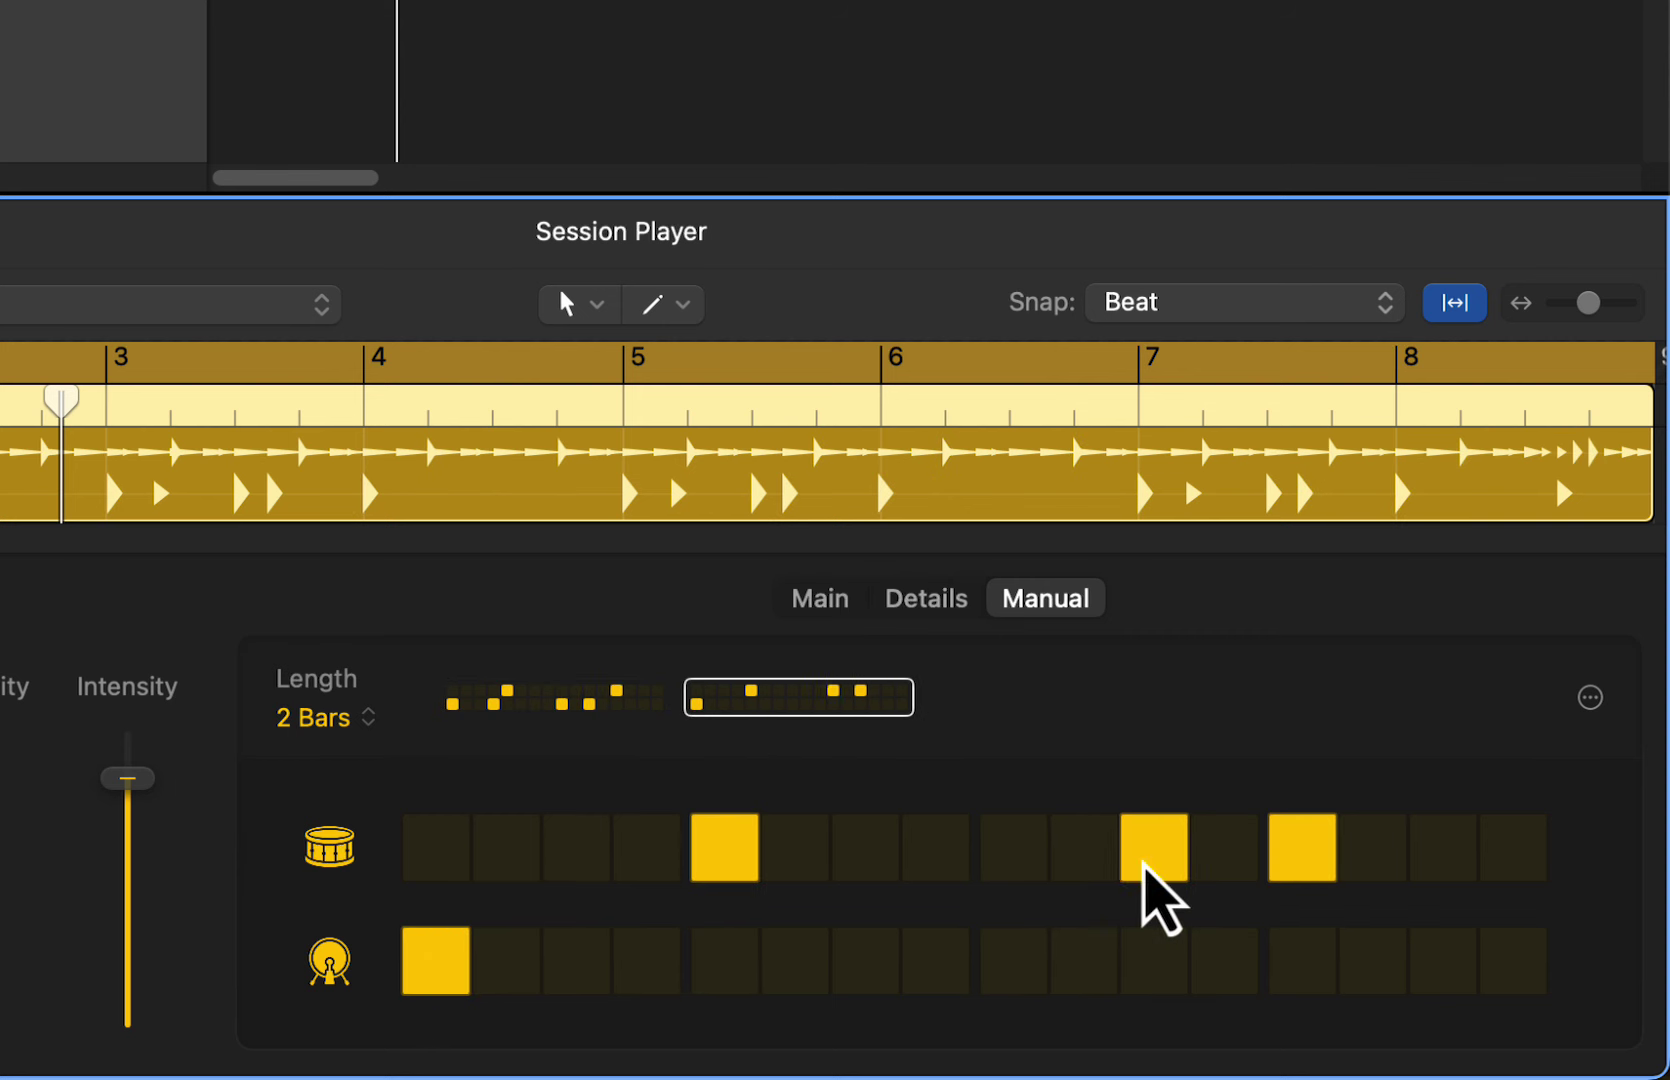
pyautogui.click(876, 978)
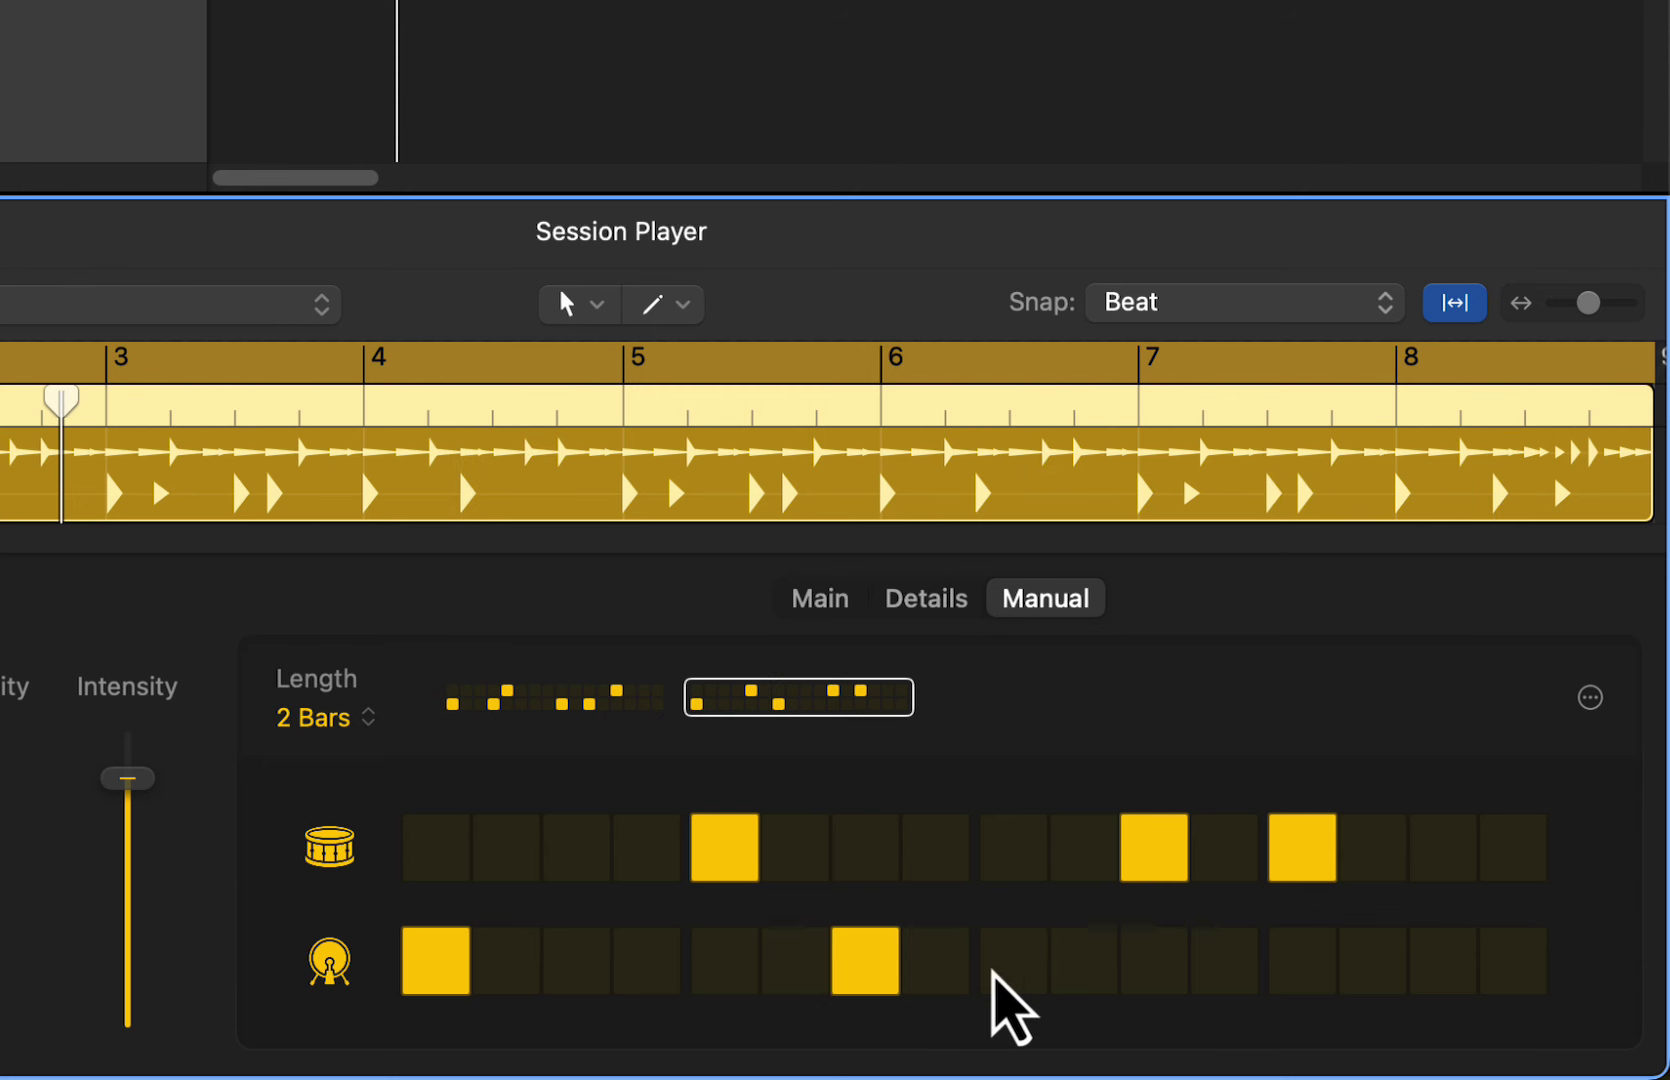
pyautogui.click(992, 978)
pyautogui.click(955, 972)
pyautogui.click(1443, 975)
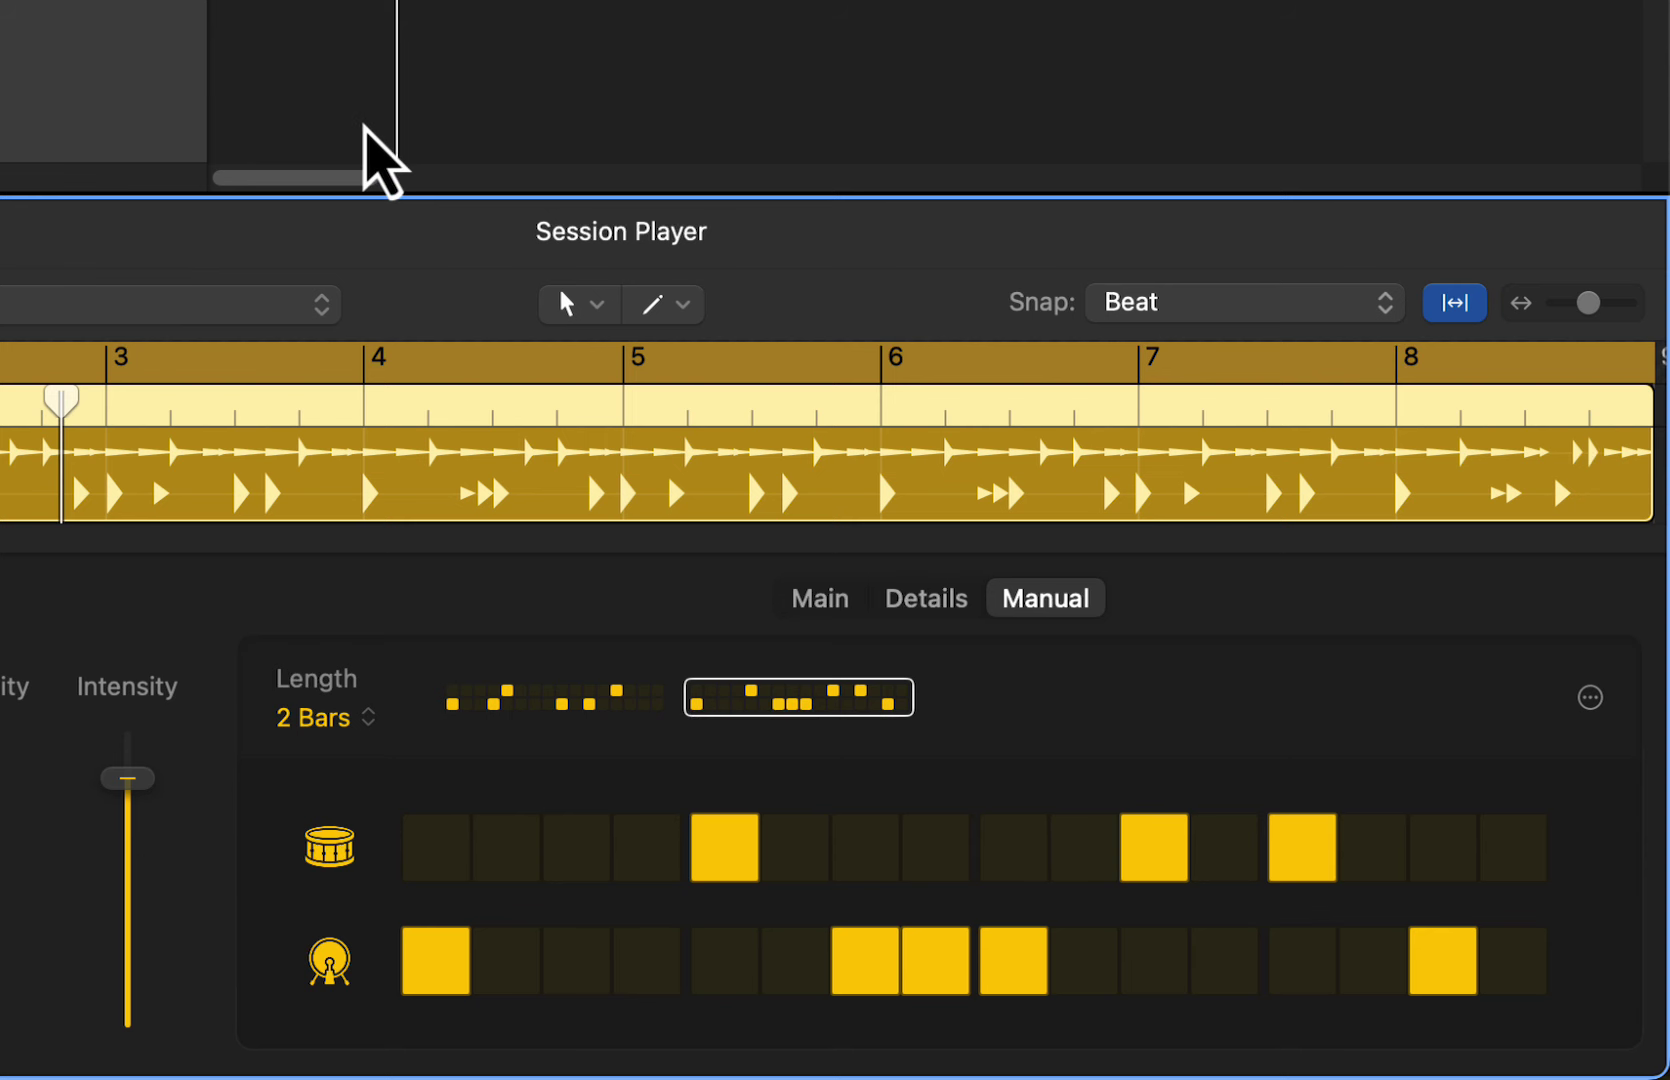
pyautogui.click(541, 684)
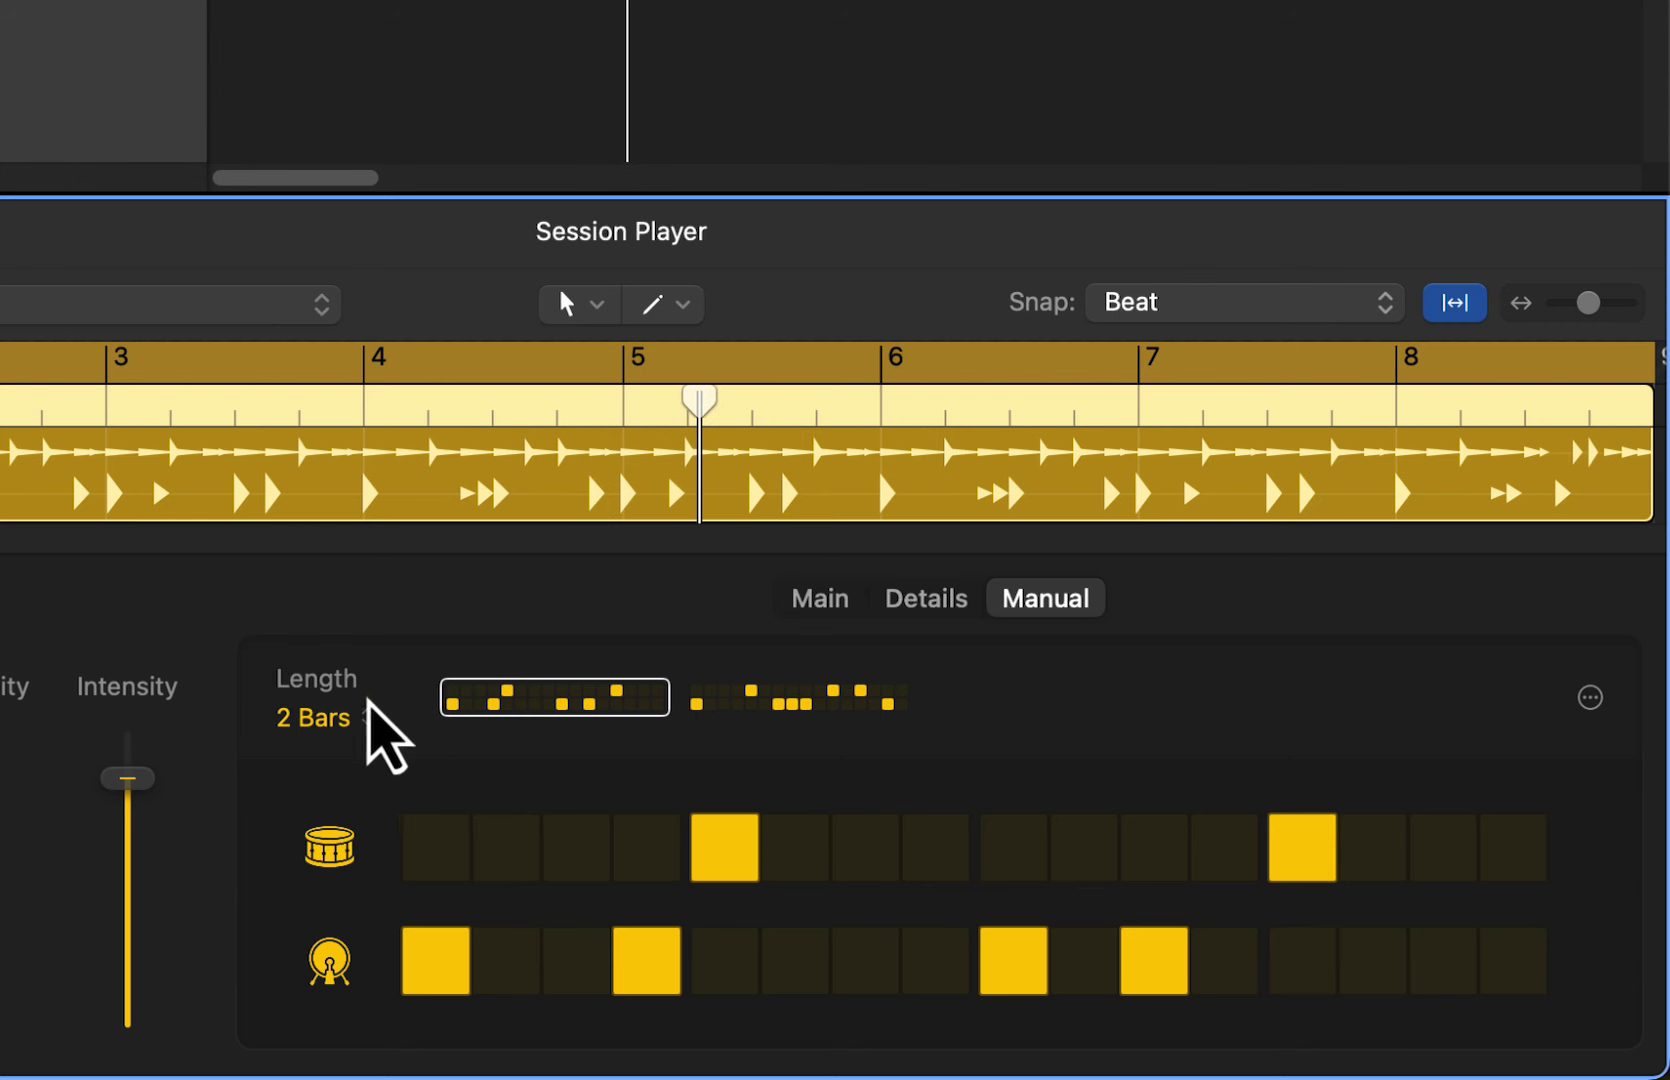
# On the Main tab, push Fill Amount and Fill Complexity both up to 100%
pyautogui.click(832, 605)
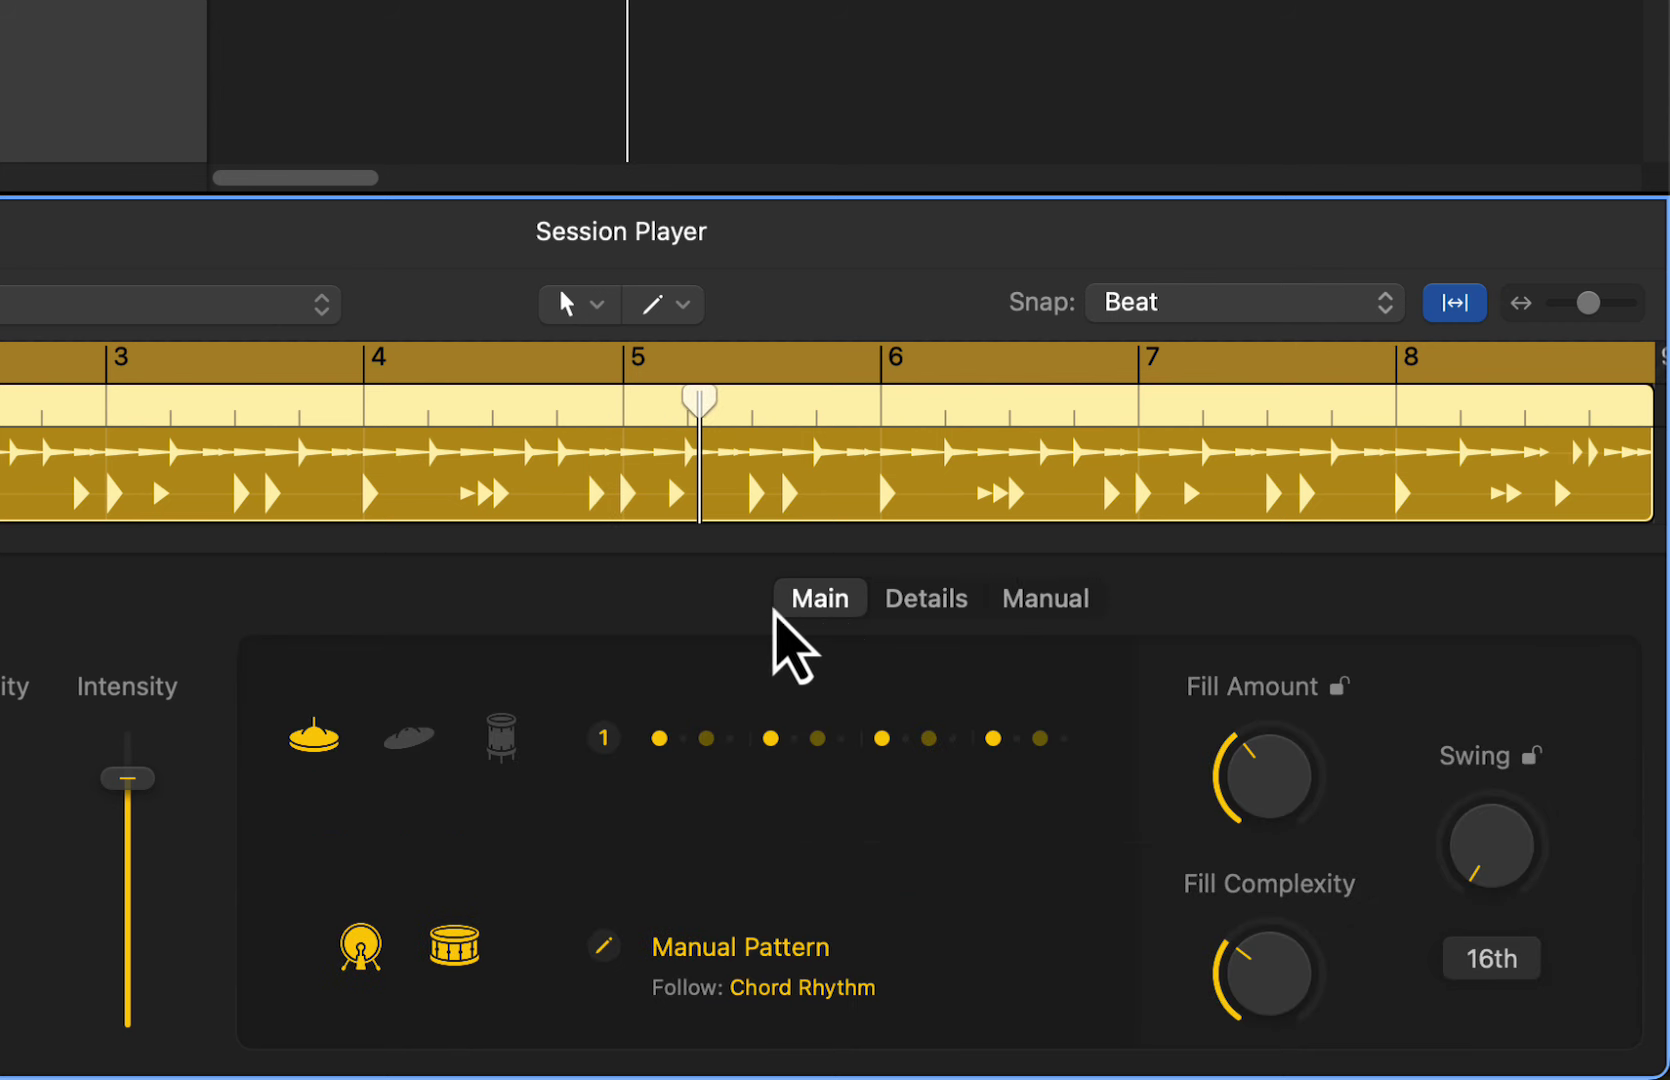
pyautogui.moveTo(1262, 742); pyautogui.dragTo(1211, 298)
pyautogui.moveTo(1267, 1005); pyautogui.dragTo(1223, 447)
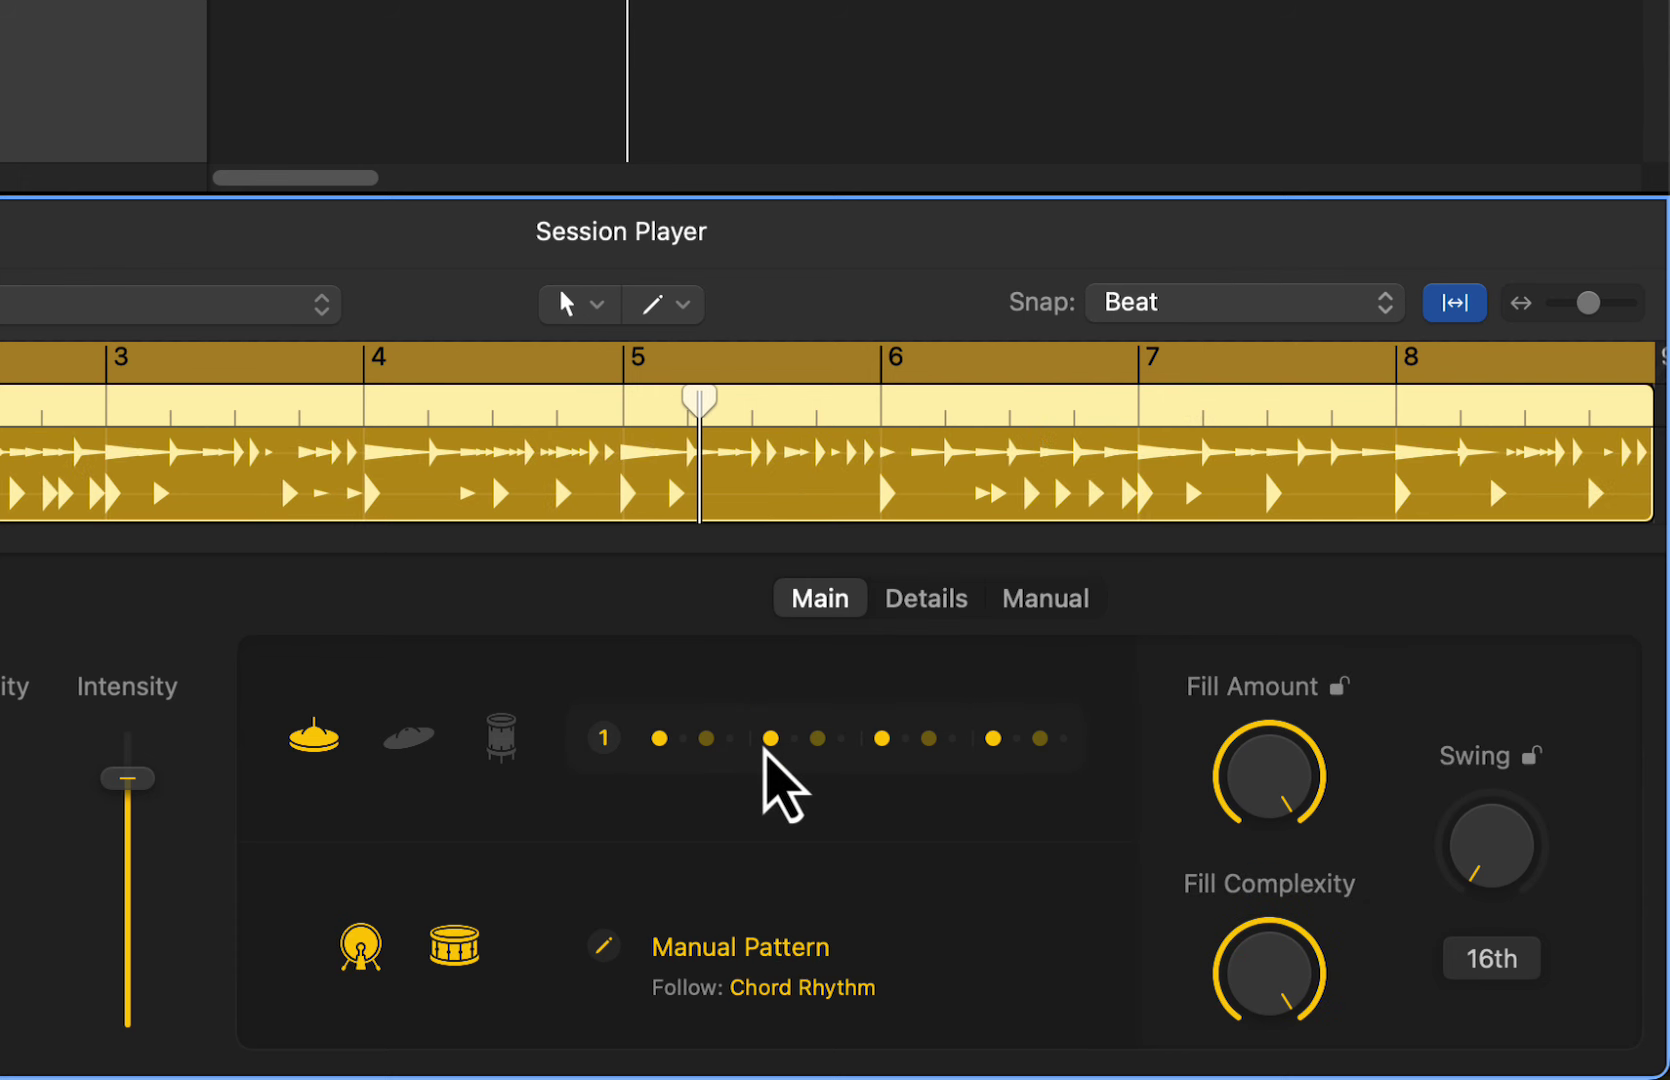
# Switch the hi-hat line to pattern variation 2
pyautogui.click(764, 752)
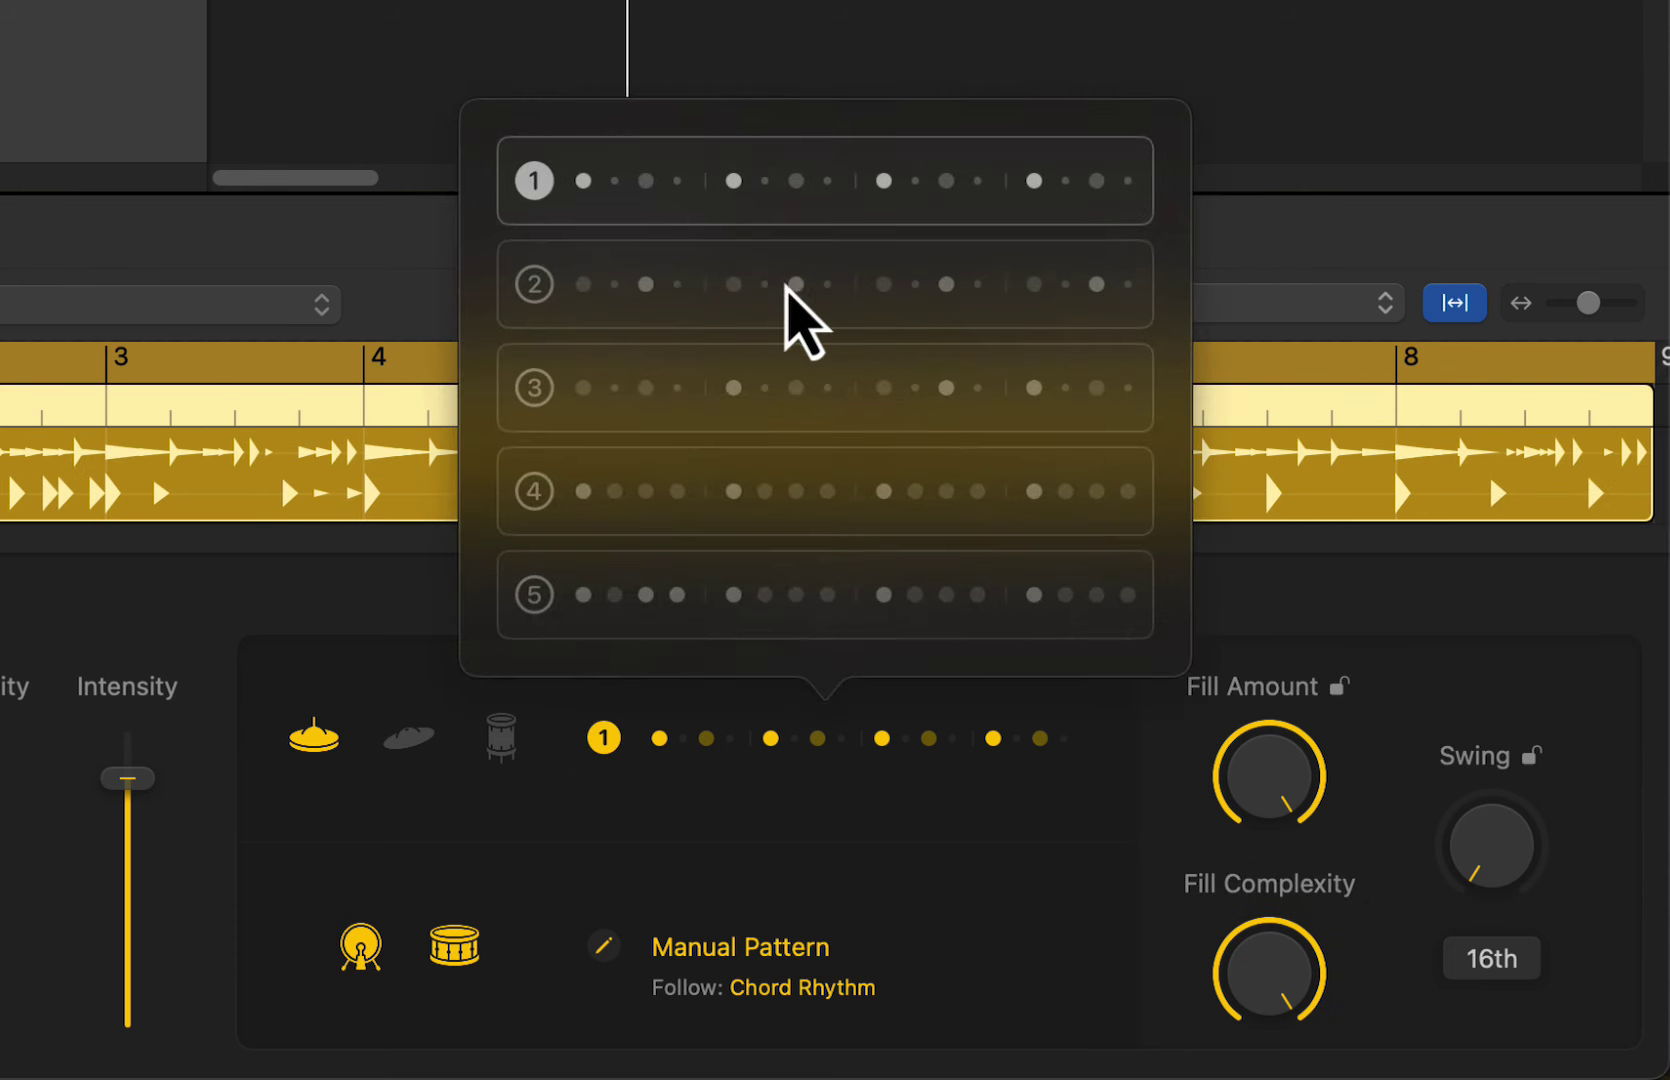
pyautogui.click(789, 287)
pyautogui.click(391, 689)
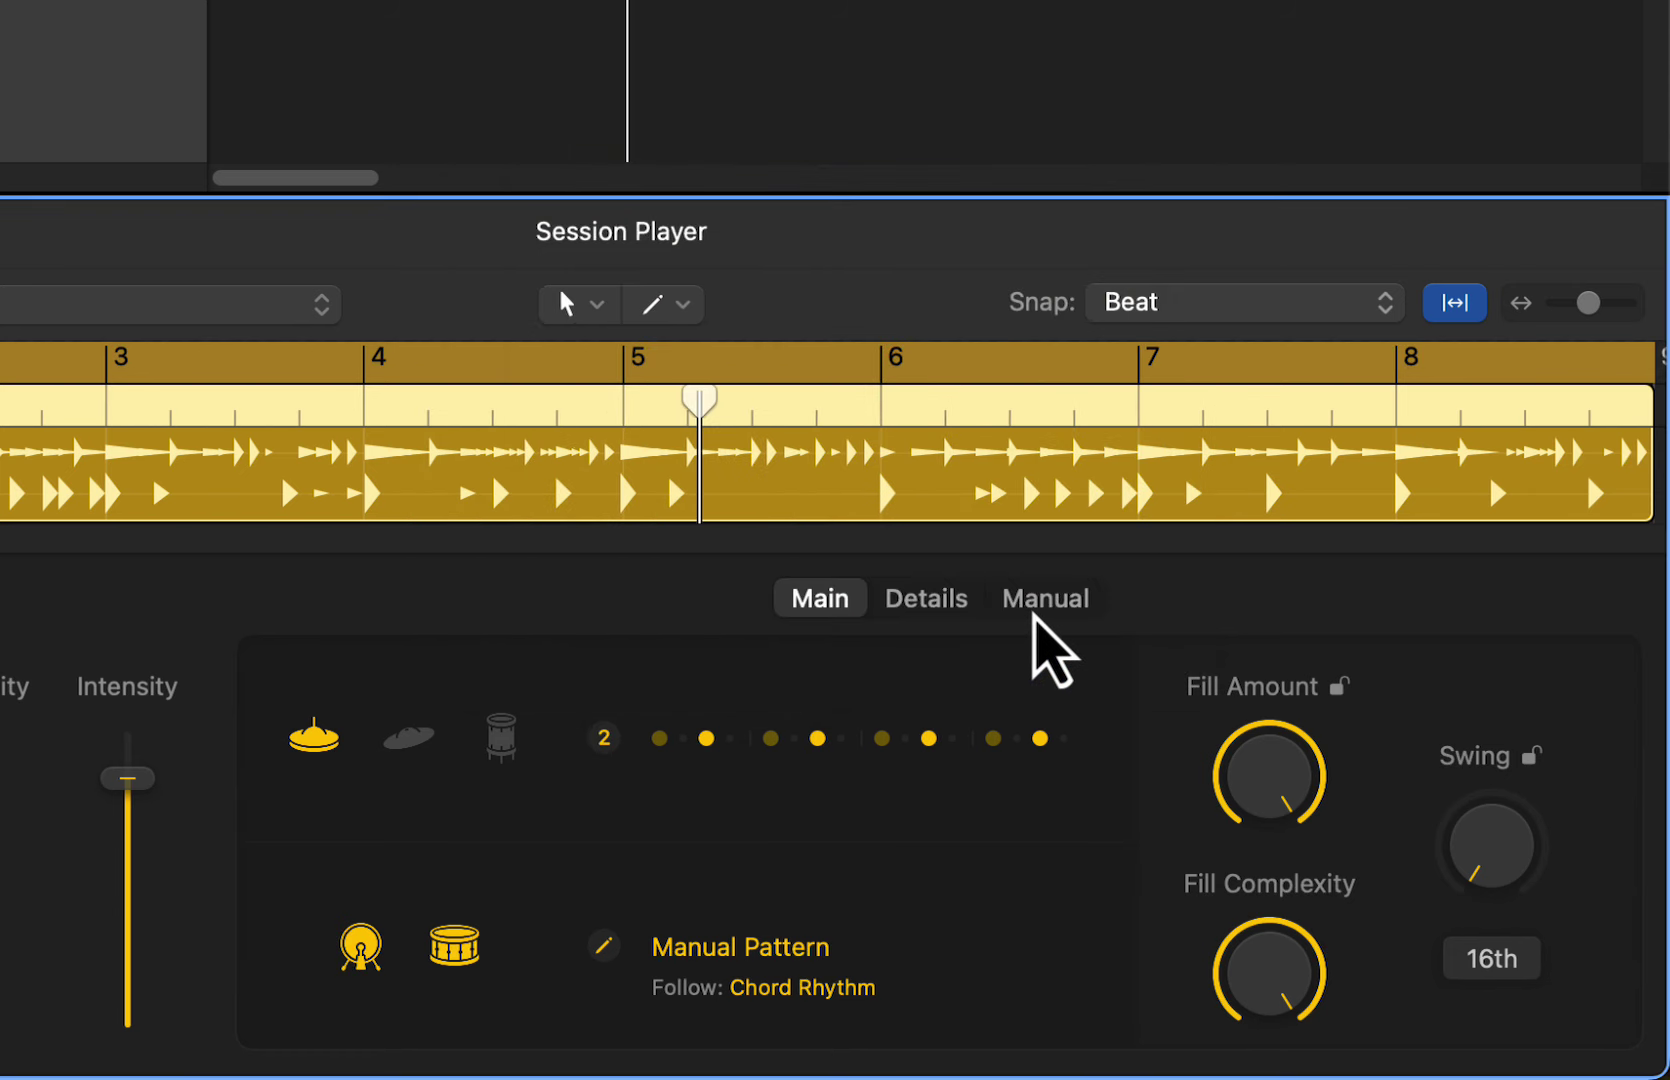
# Review both bars of the manual kick/snare pattern during playback, and glance at Details settings
pyautogui.click(1040, 606)
pyautogui.press('Return')
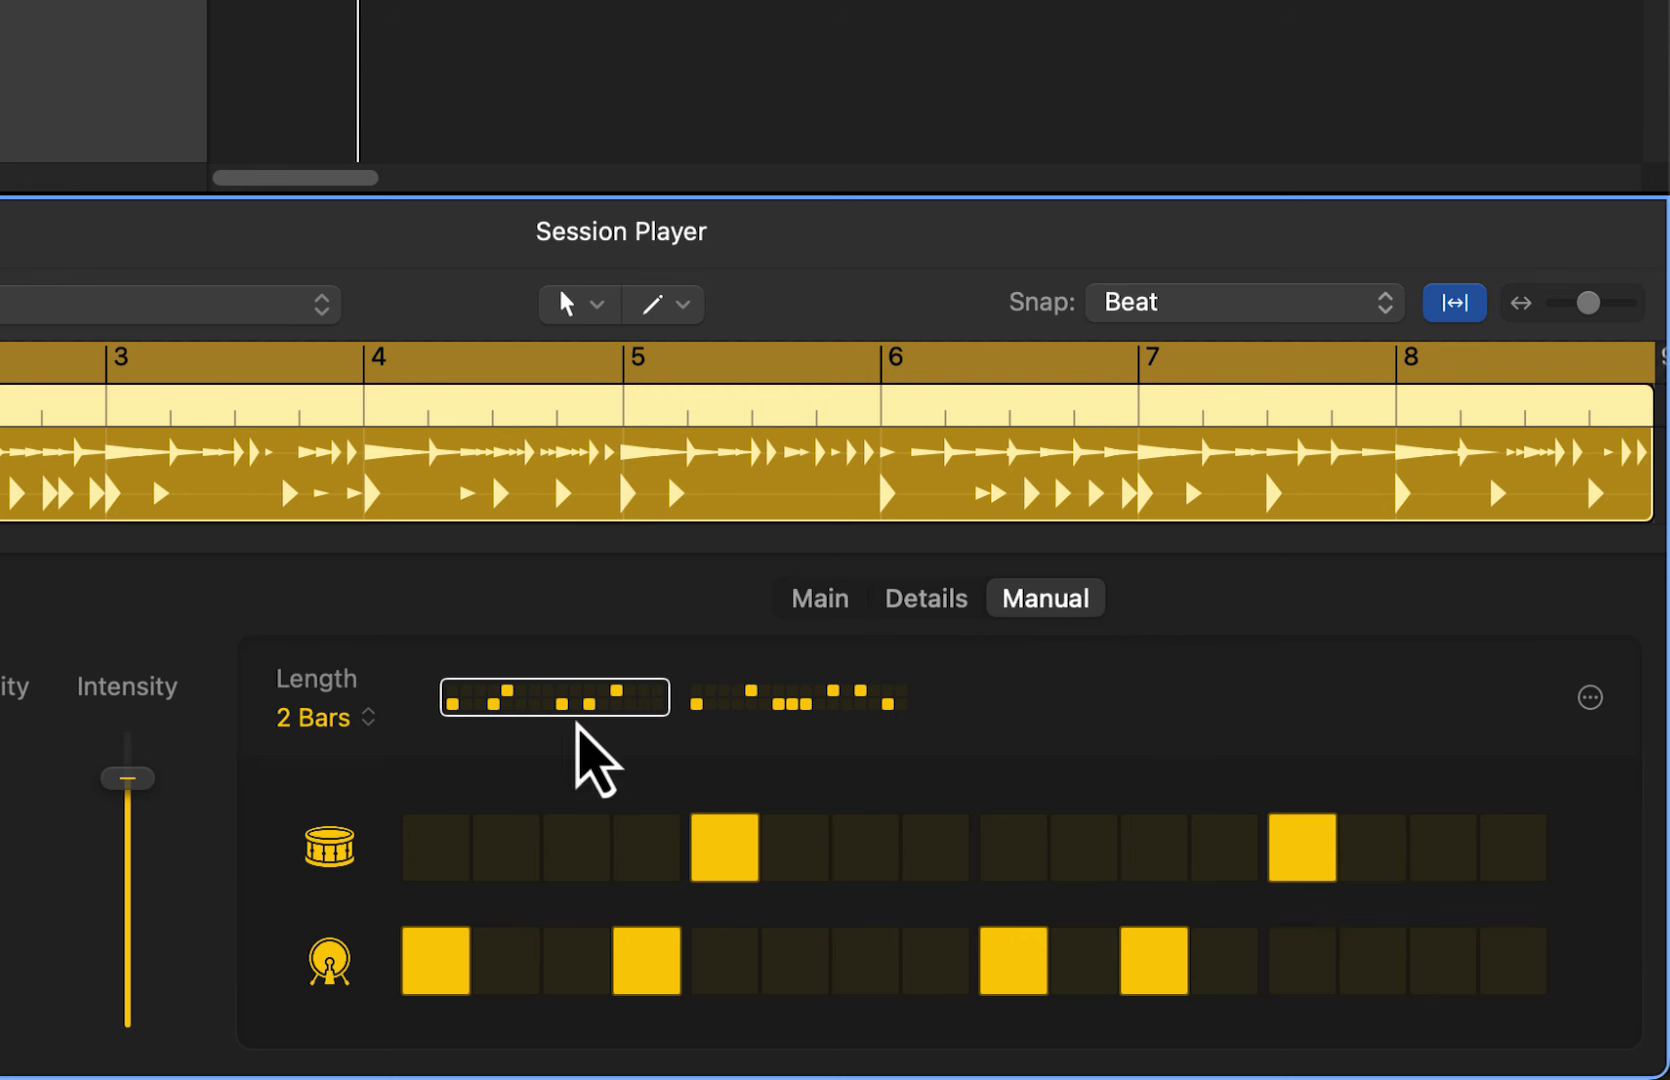
pyautogui.click(818, 712)
pyautogui.click(525, 700)
pyautogui.click(922, 600)
pyautogui.click(800, 597)
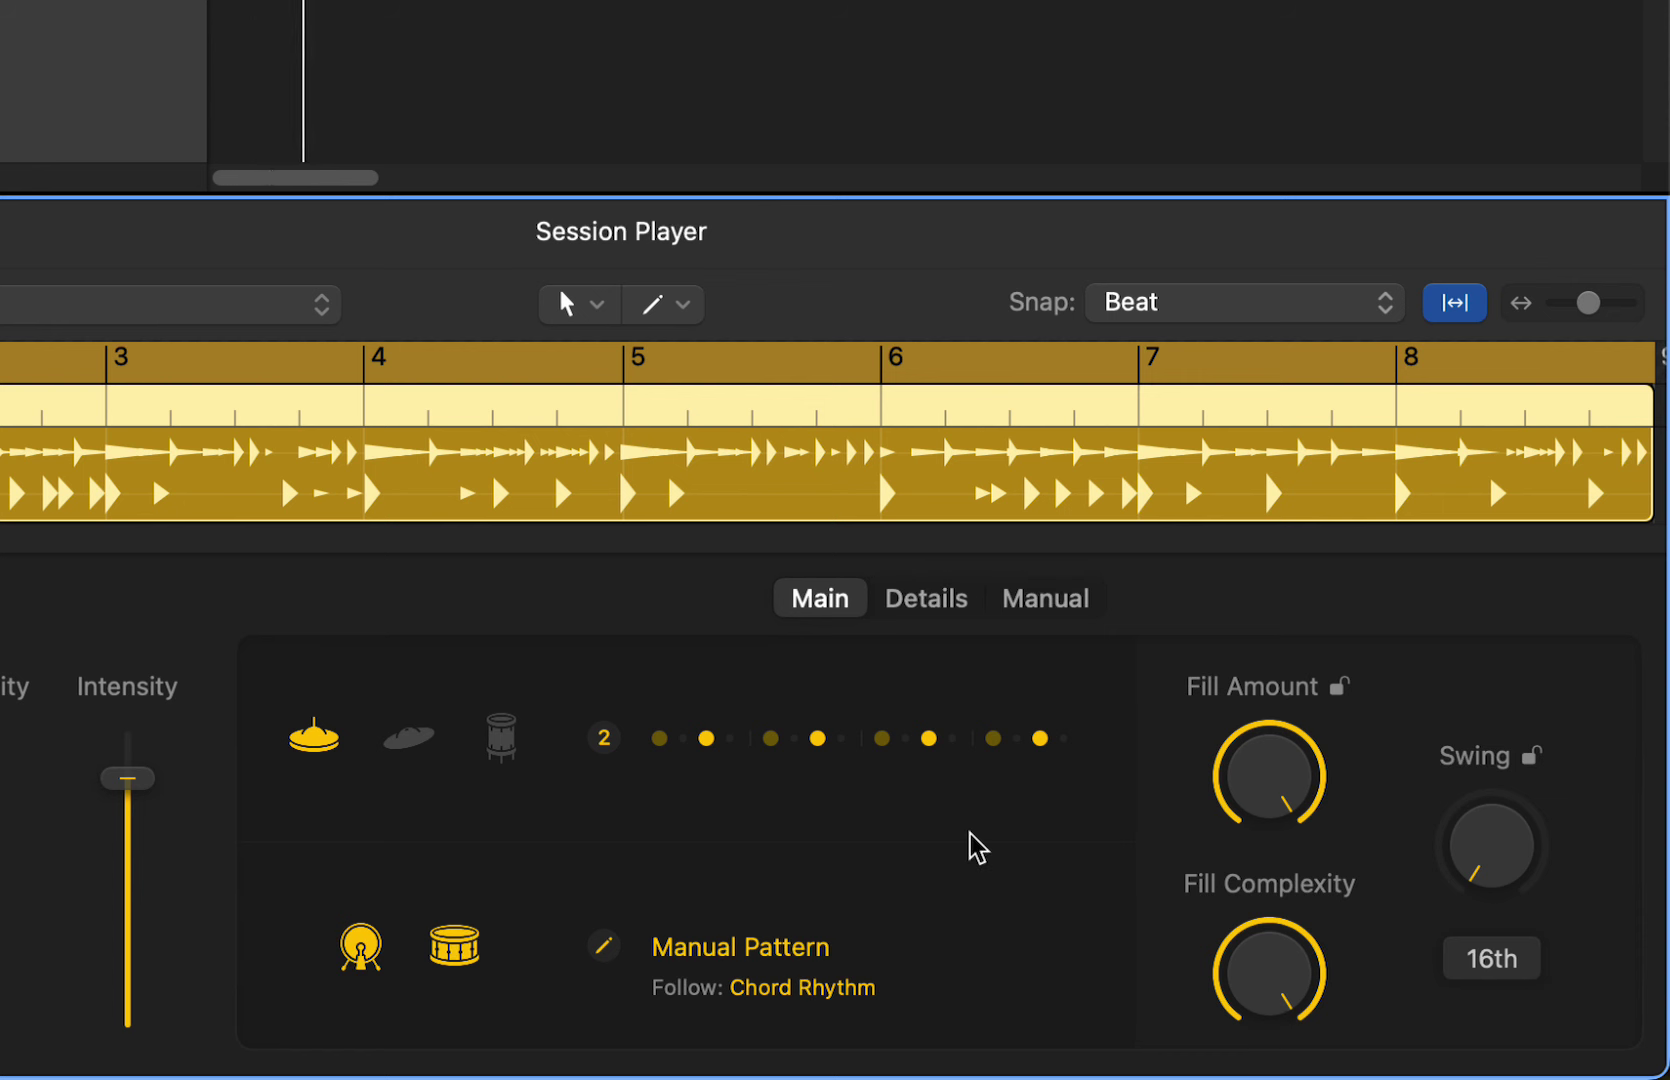
# Lower the Fill Amount and make the top line play the shaker at pattern 1
pyautogui.moveTo(1238, 813); pyautogui.dragTo(1297, 1017)
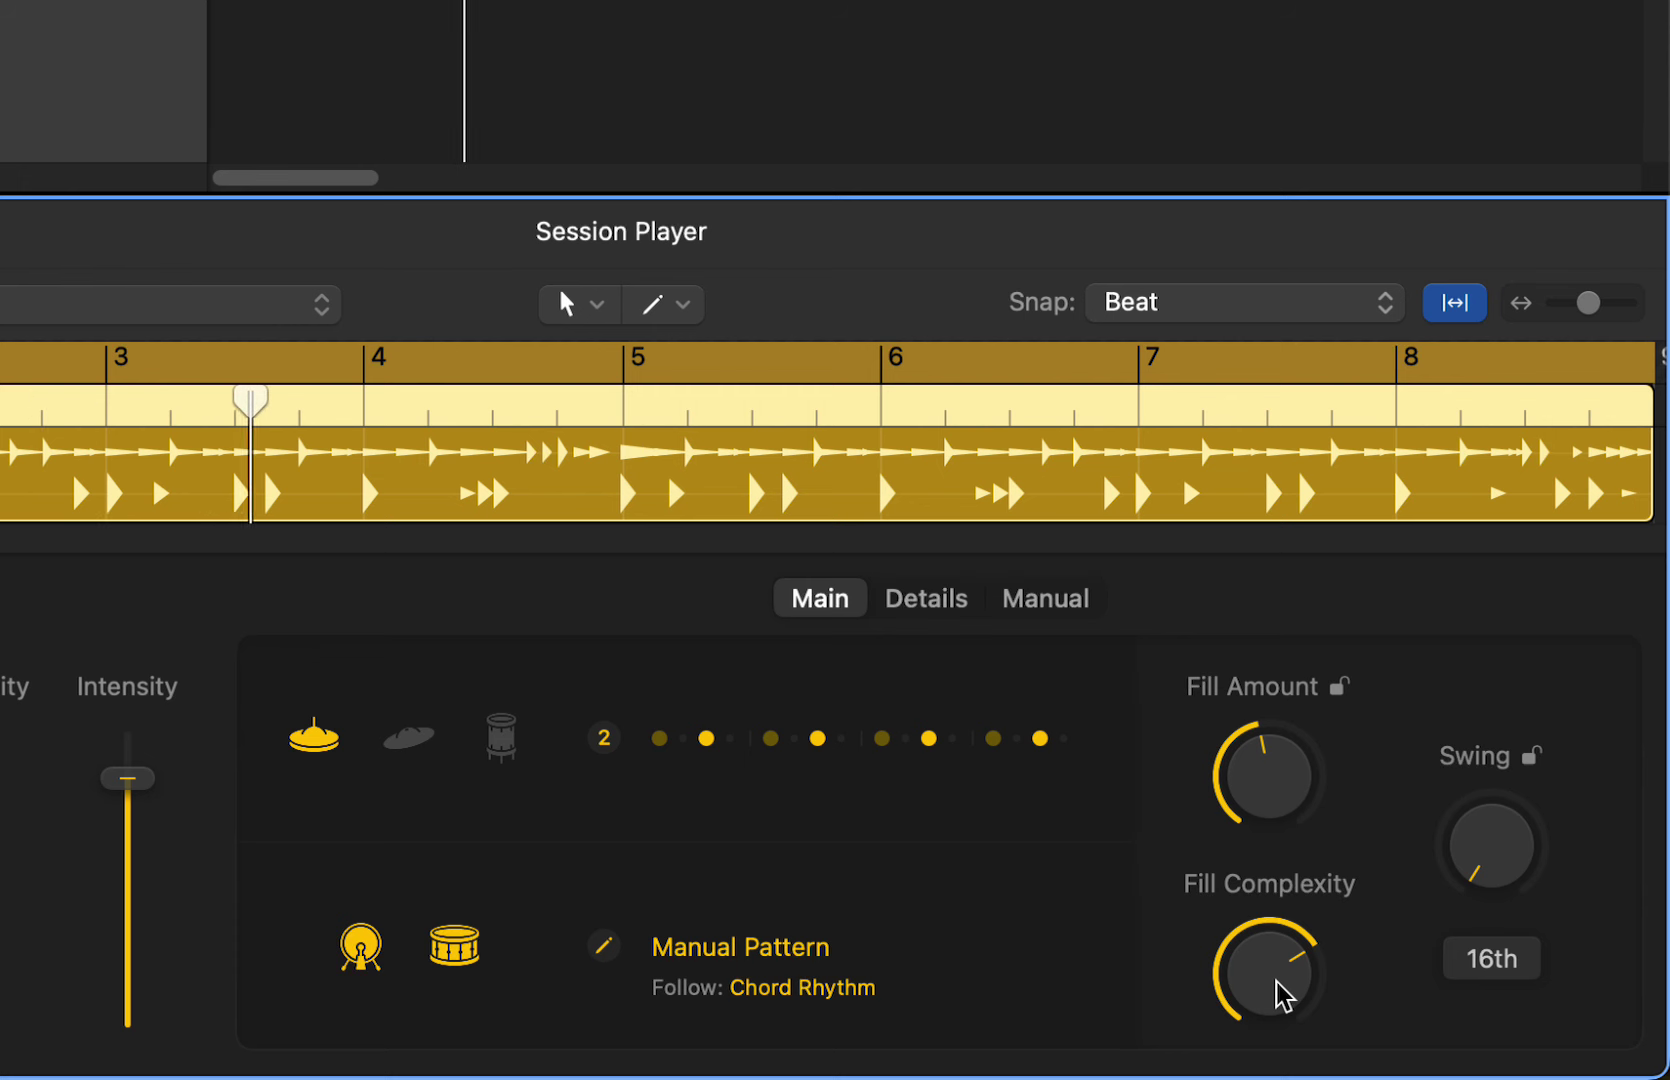
pyautogui.click(505, 745)
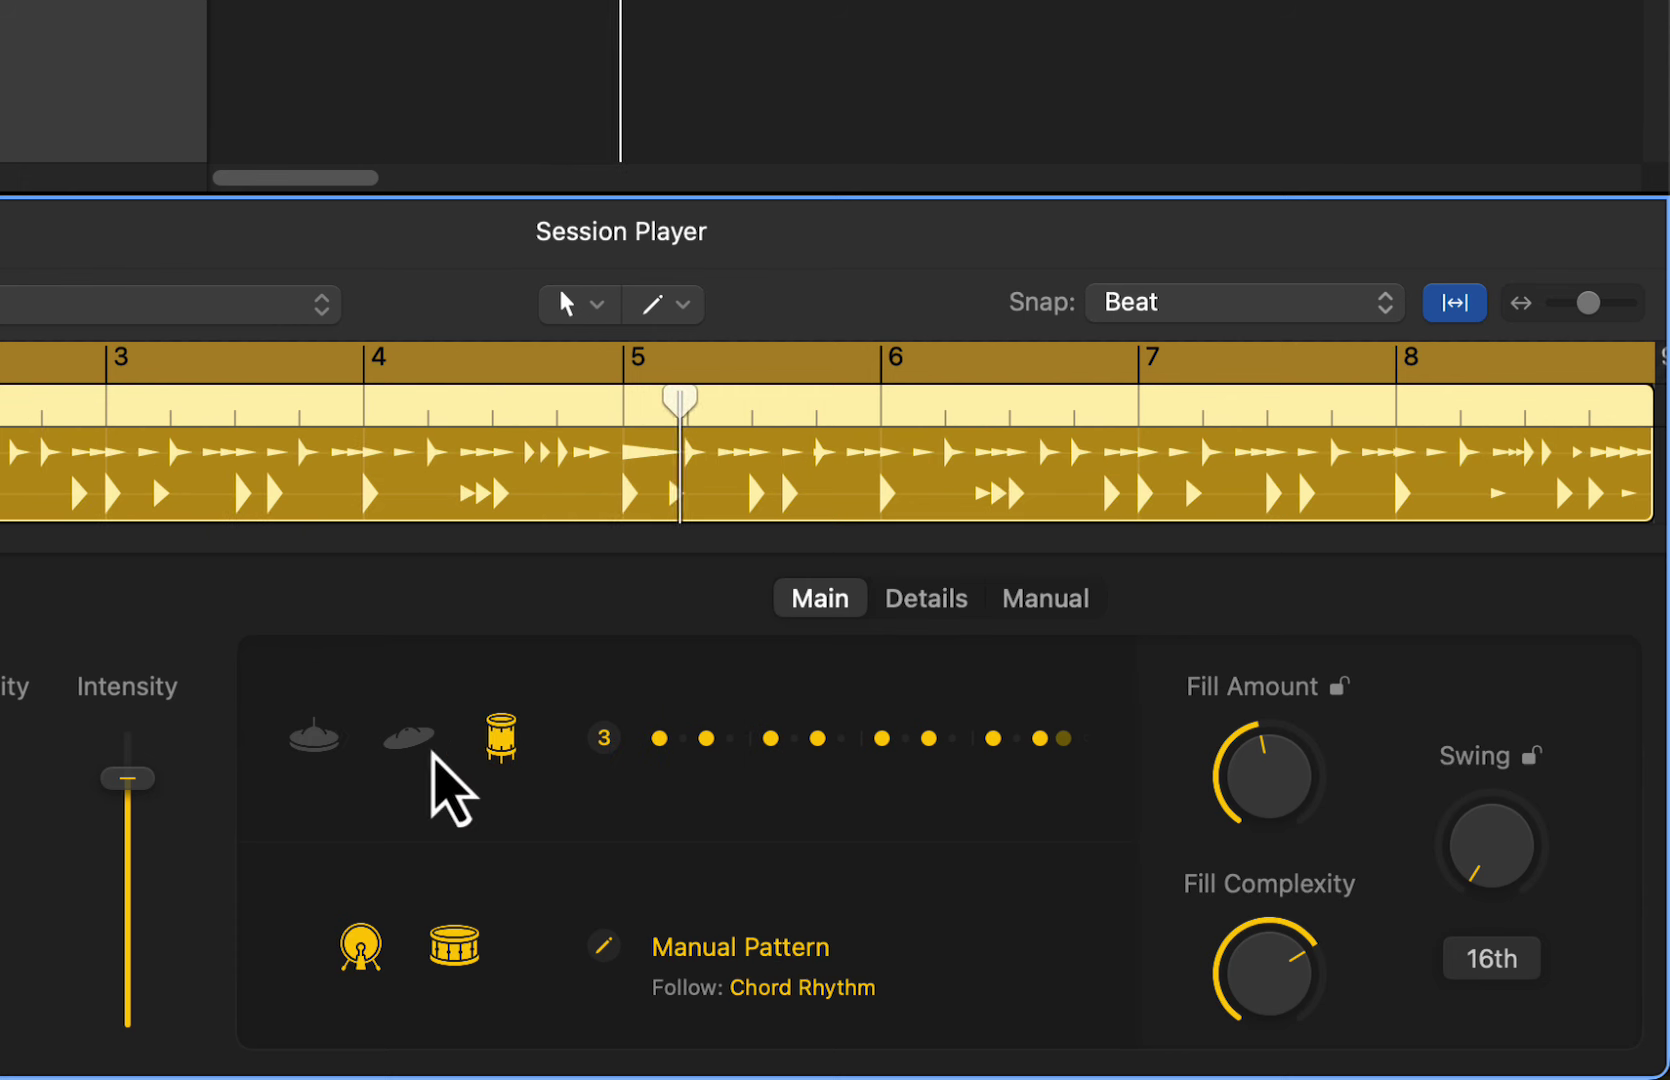
pyautogui.click(416, 745)
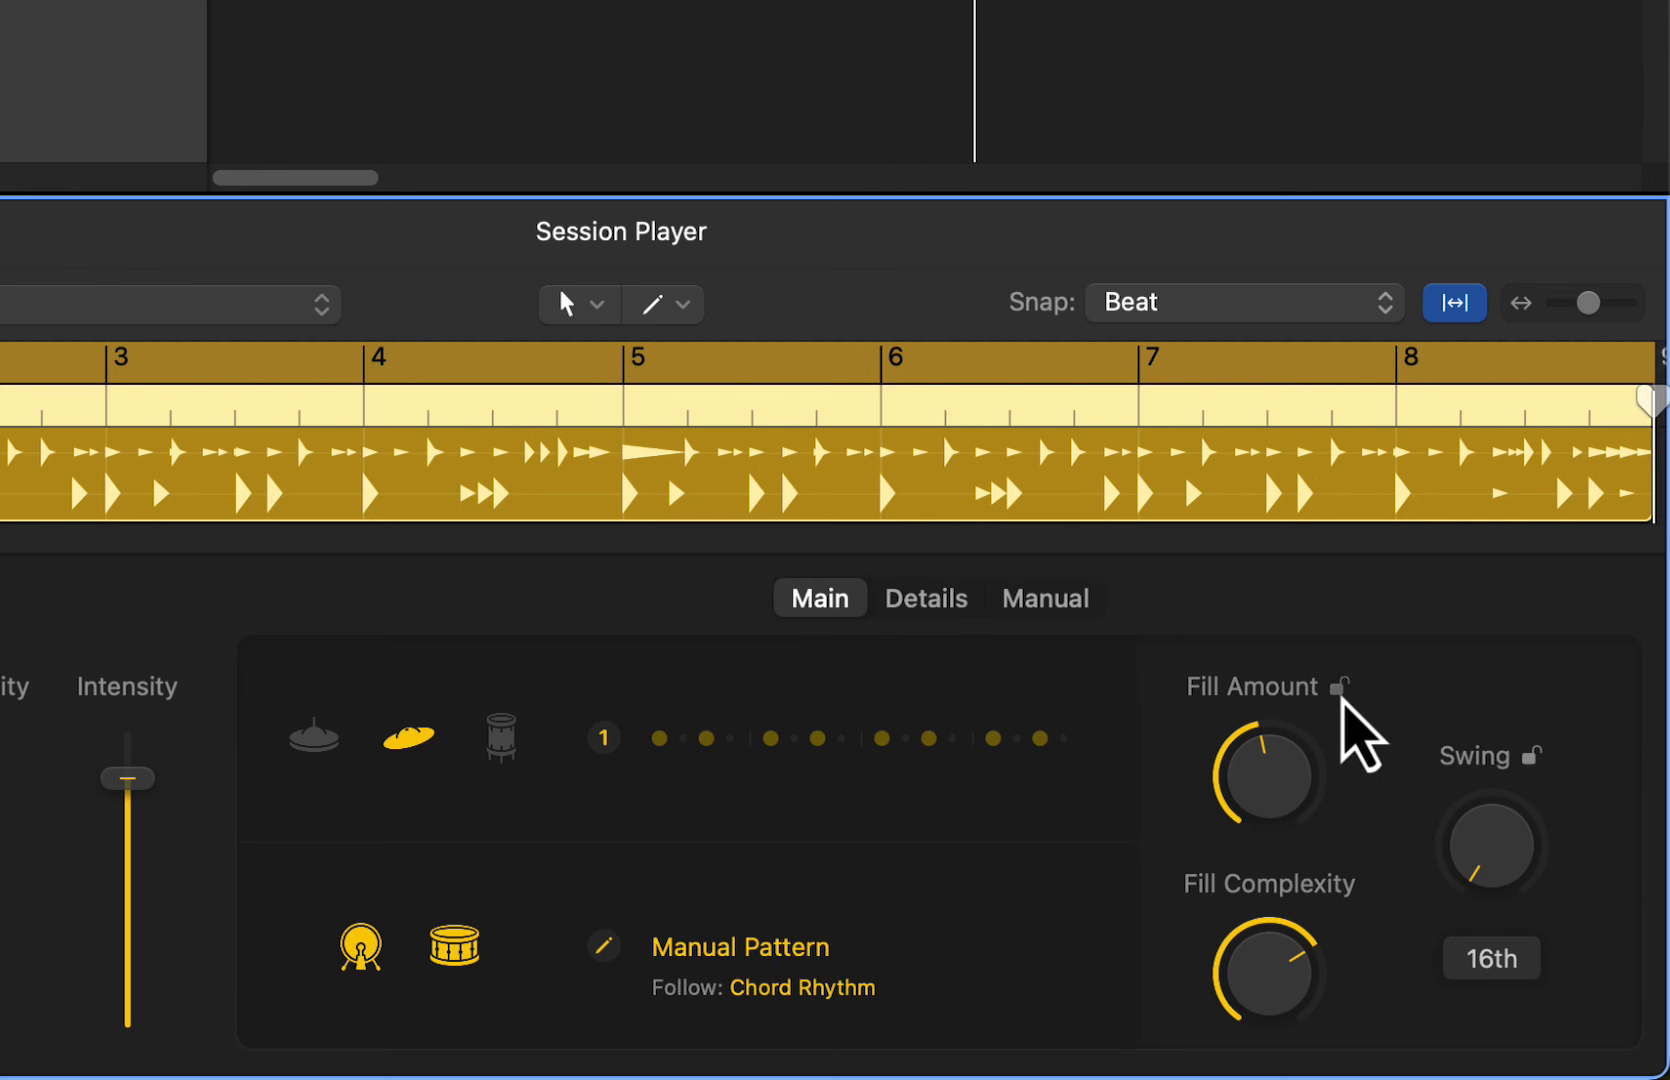
# Set Fill Amount to 60% and choose shaker pattern variation 2
pyautogui.click(1340, 692)
pyautogui.click(1342, 698)
pyautogui.moveTo(1264, 790); pyautogui.dragTo(1279, 727)
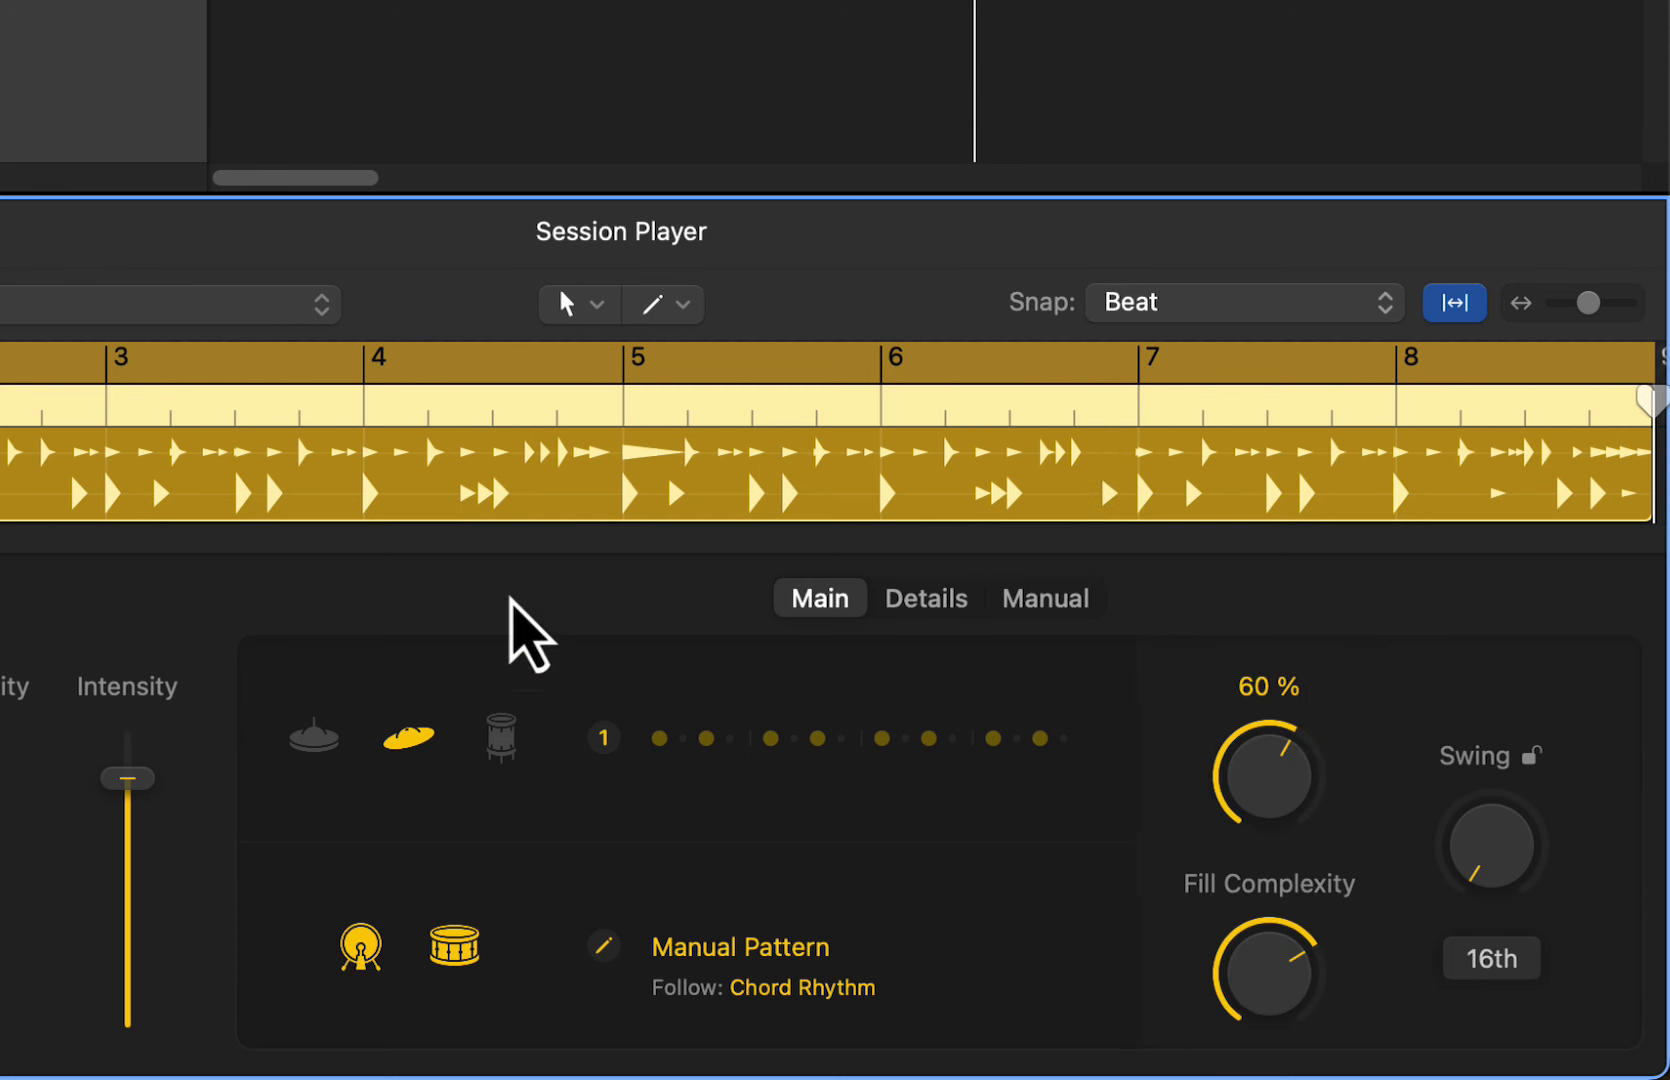
pyautogui.click(724, 733)
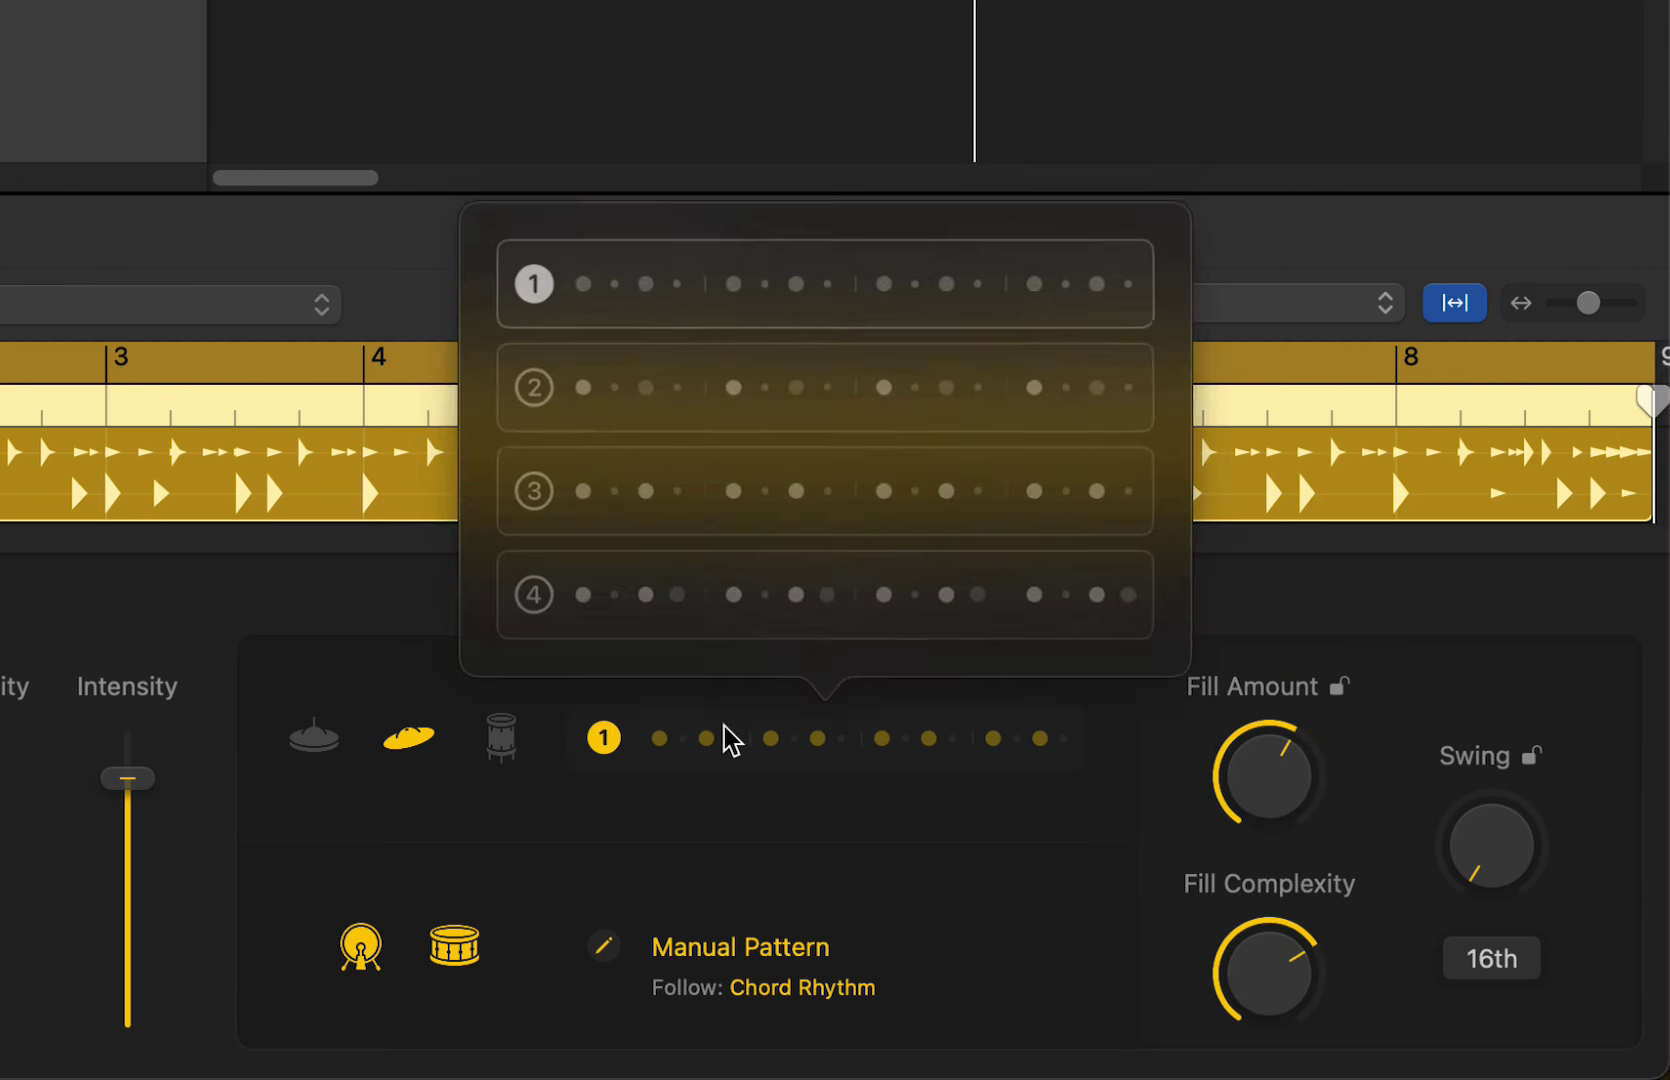
pyautogui.click(705, 395)
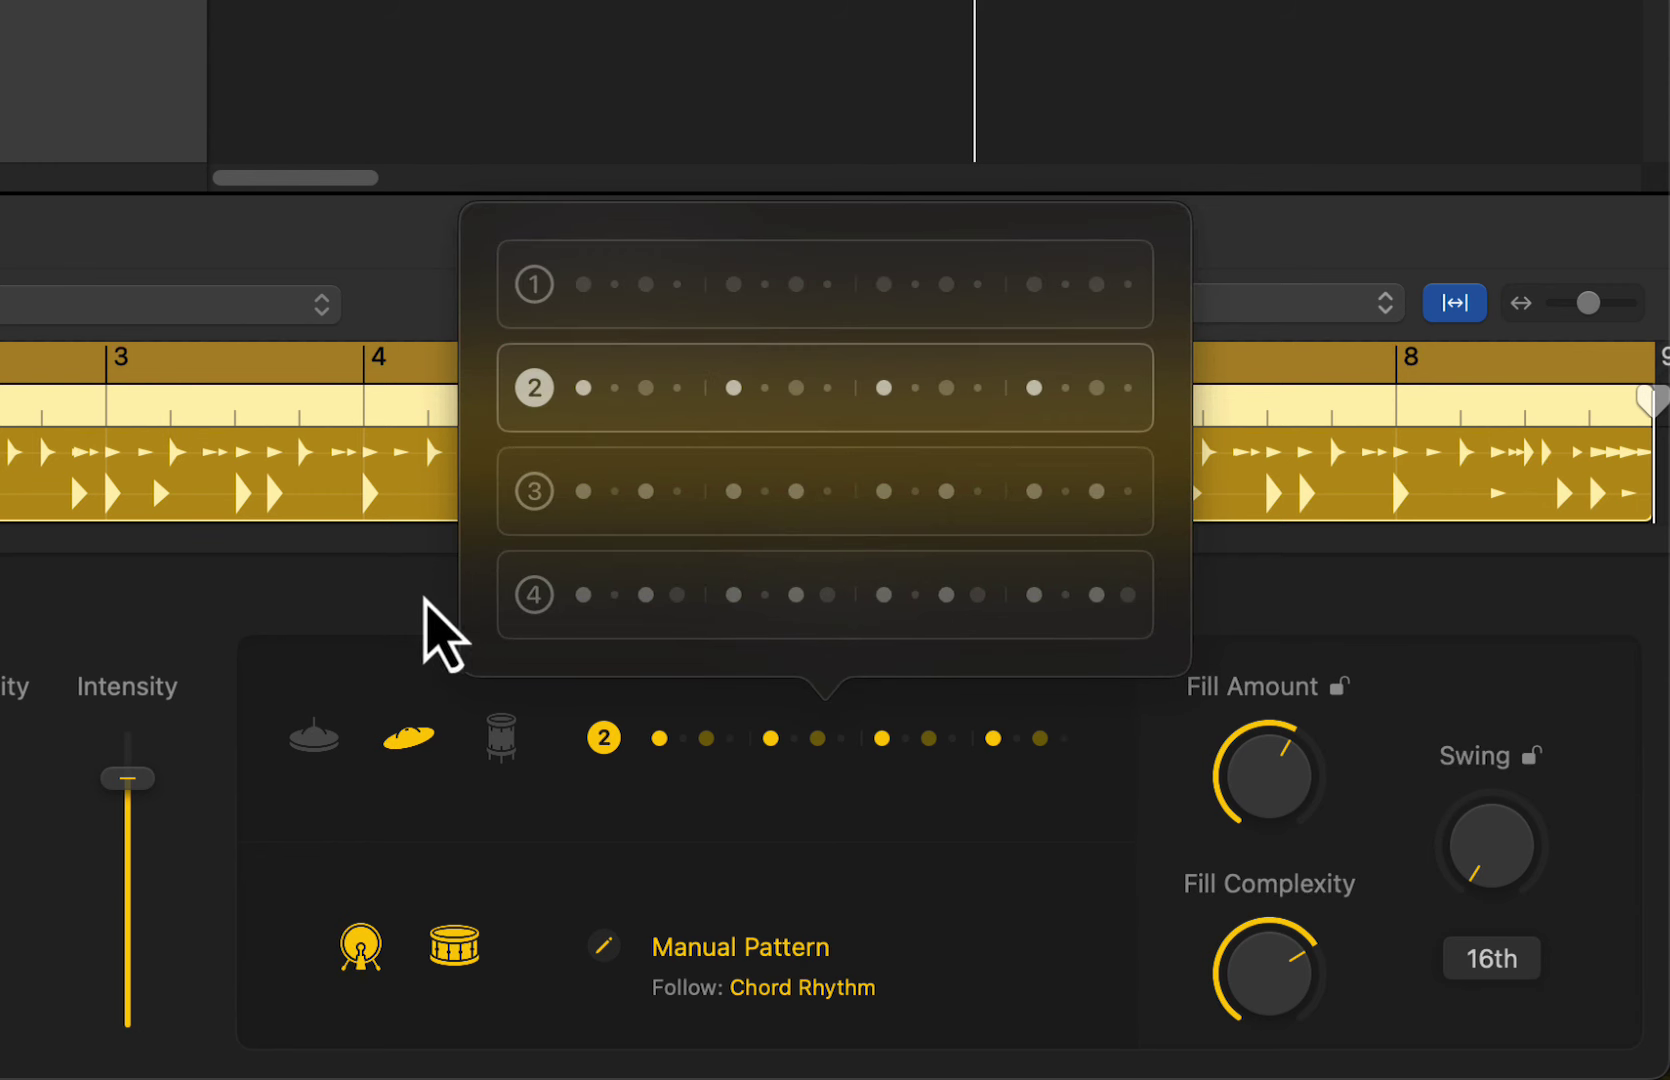
pyautogui.click(412, 610)
# Switch the top line back to hi-hat and select hi-hat pattern 3
pyautogui.click(312, 740)
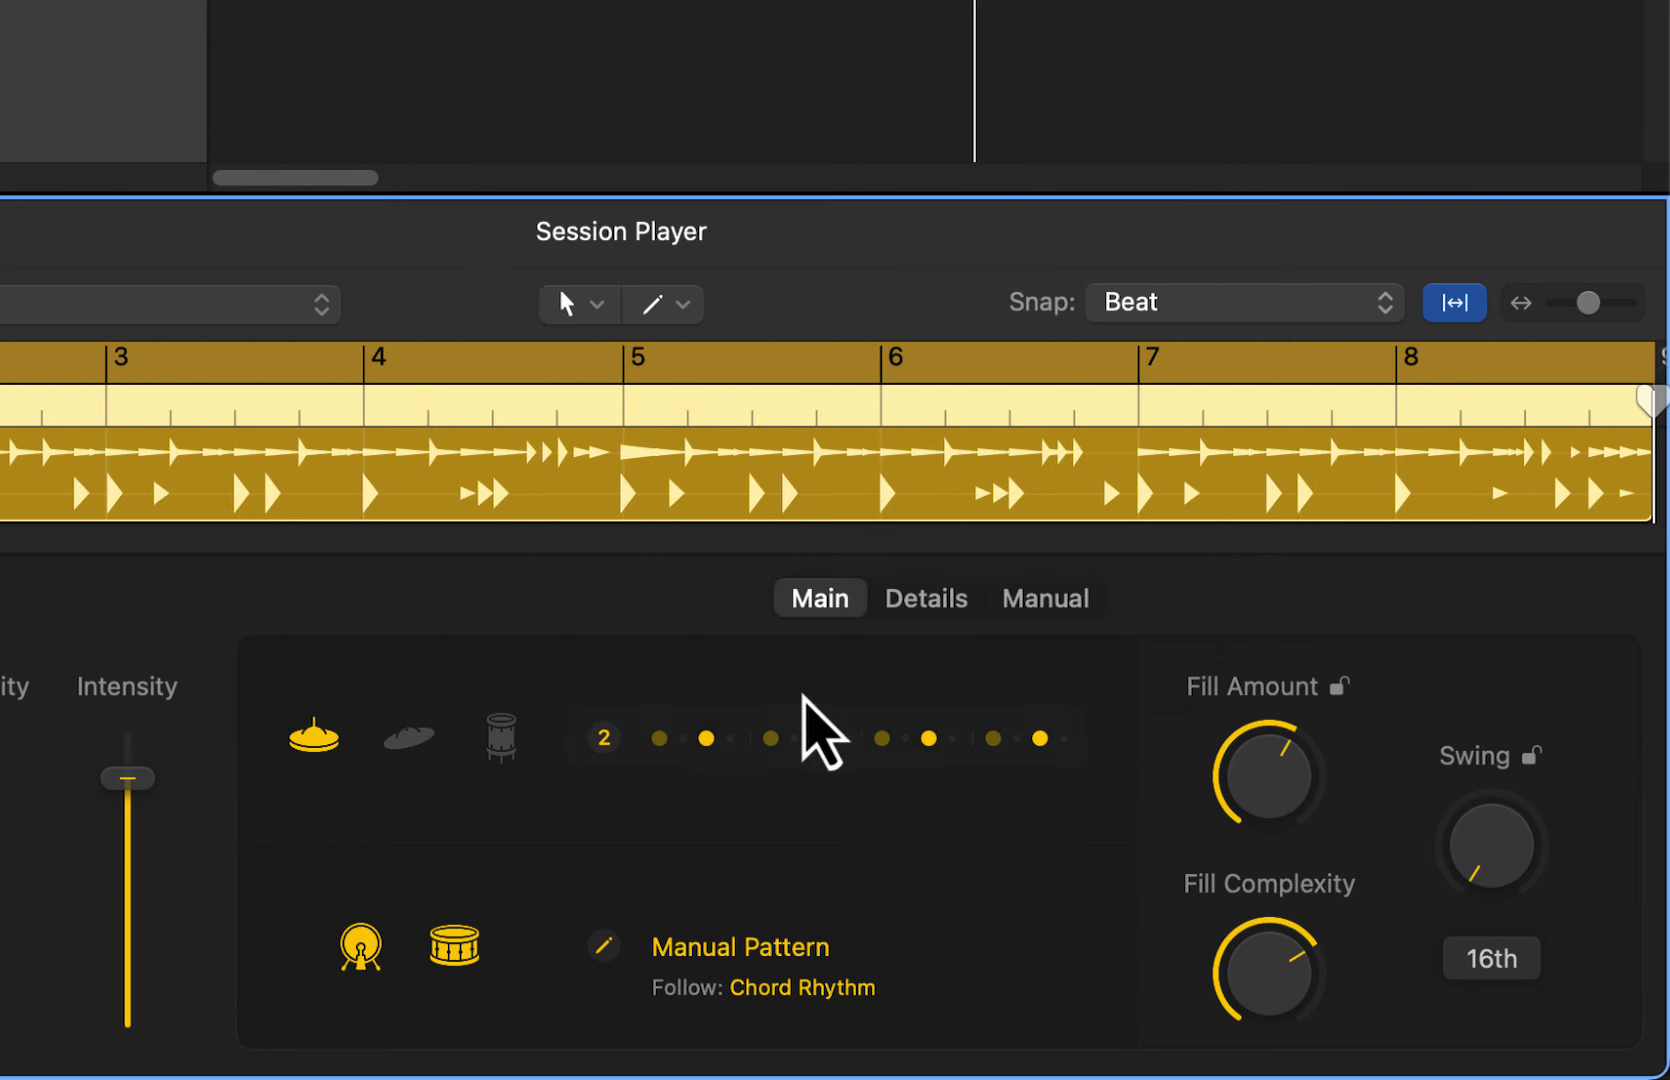
pyautogui.click(850, 740)
pyautogui.click(783, 410)
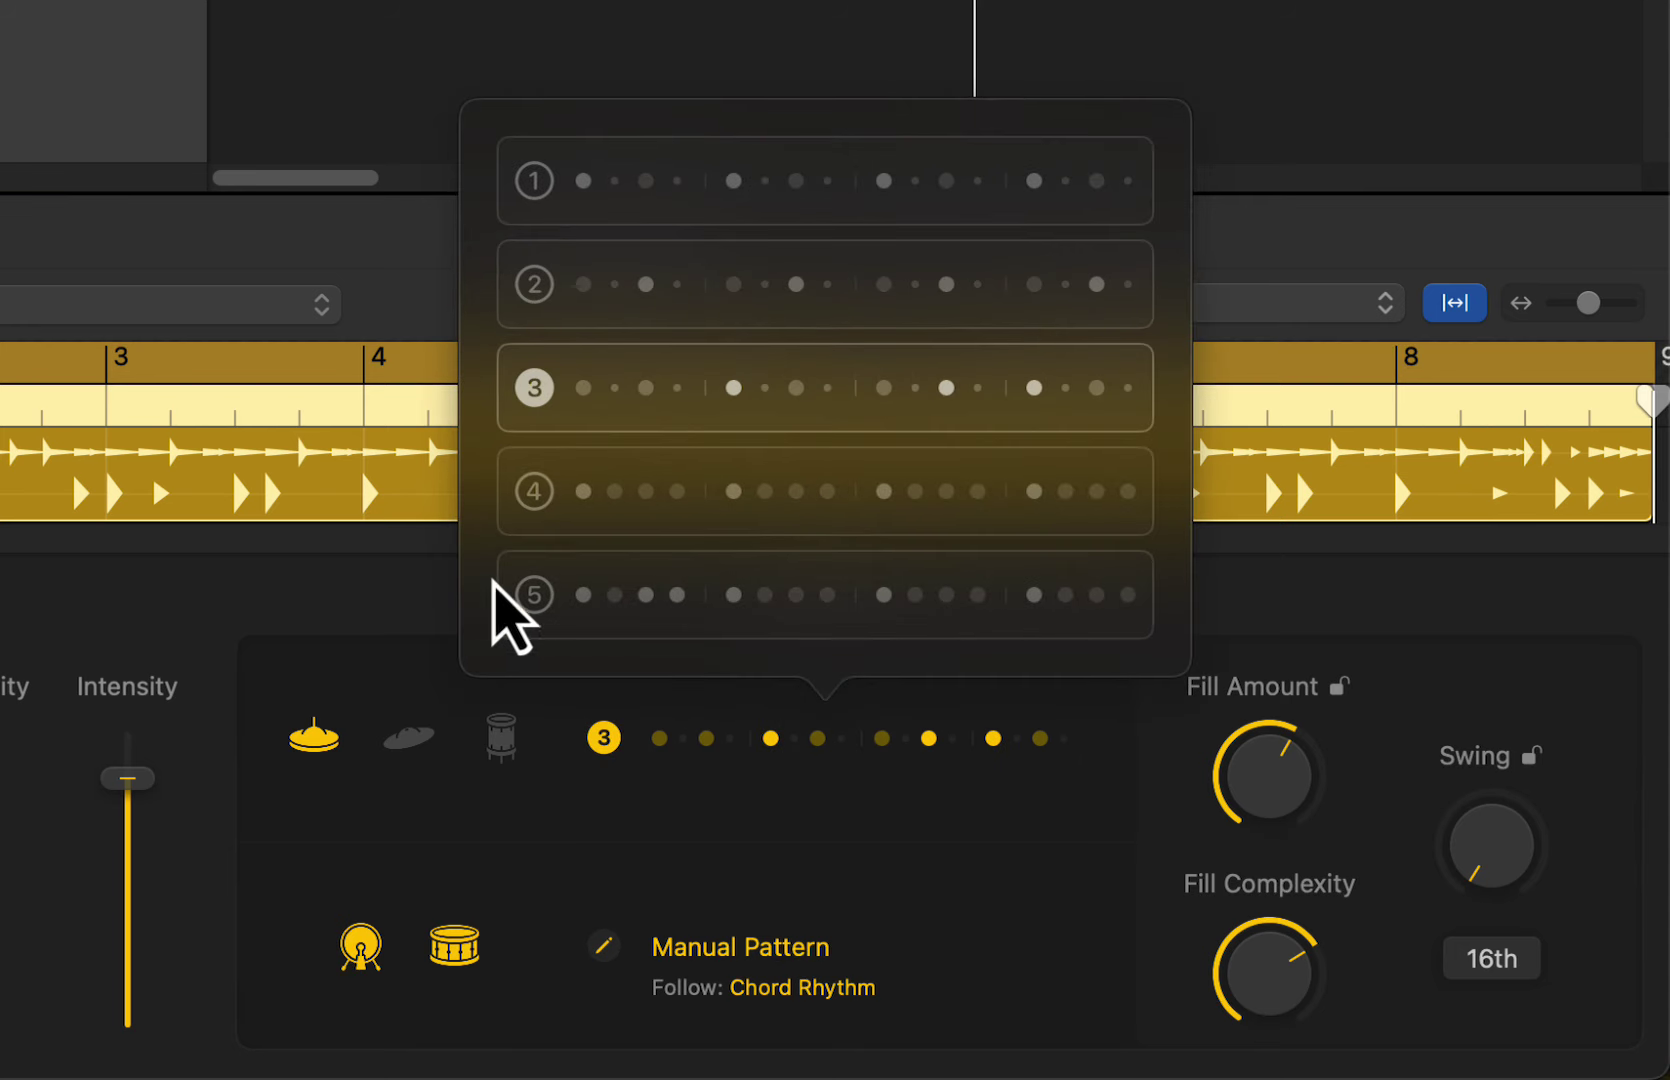
pyautogui.click(400, 600)
# Lower Fill Amount to 46% and Fill Complexity to about 50%, and boost Ghost Notes
pyautogui.moveTo(1268, 785); pyautogui.dragTo(1266, 842)
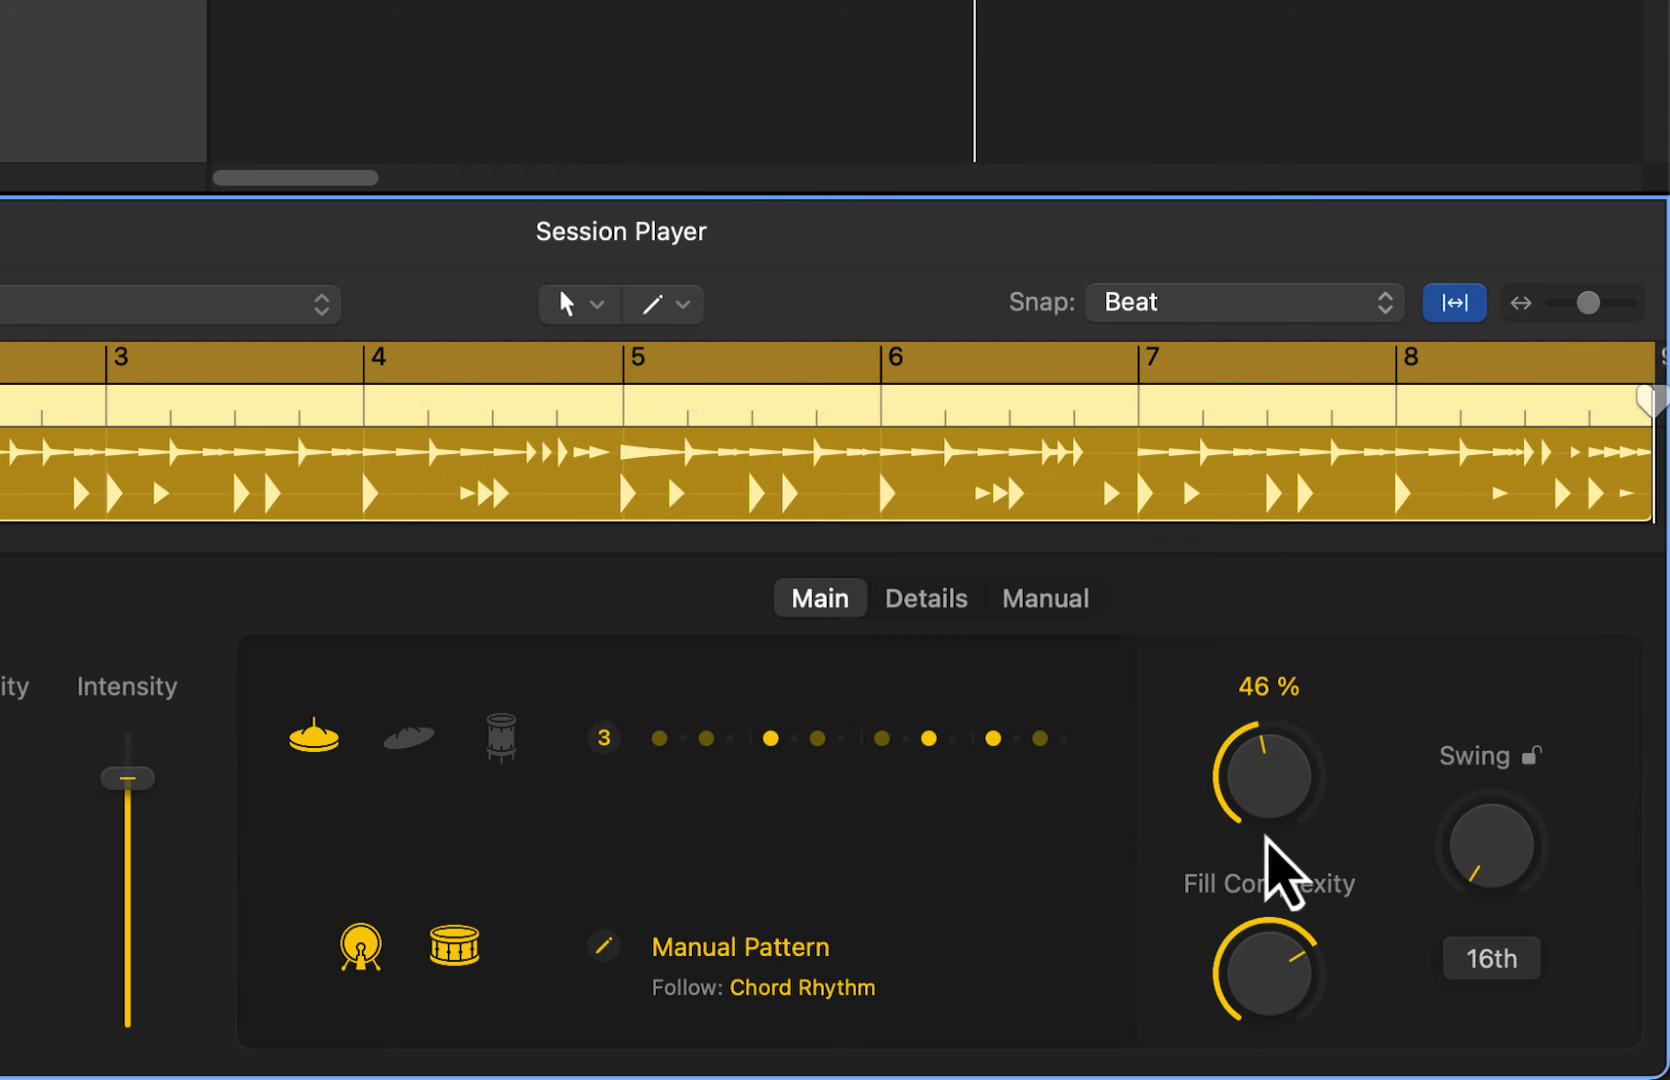
pyautogui.moveTo(1262, 962); pyautogui.dragTo(1279, 1044)
pyautogui.click(941, 612)
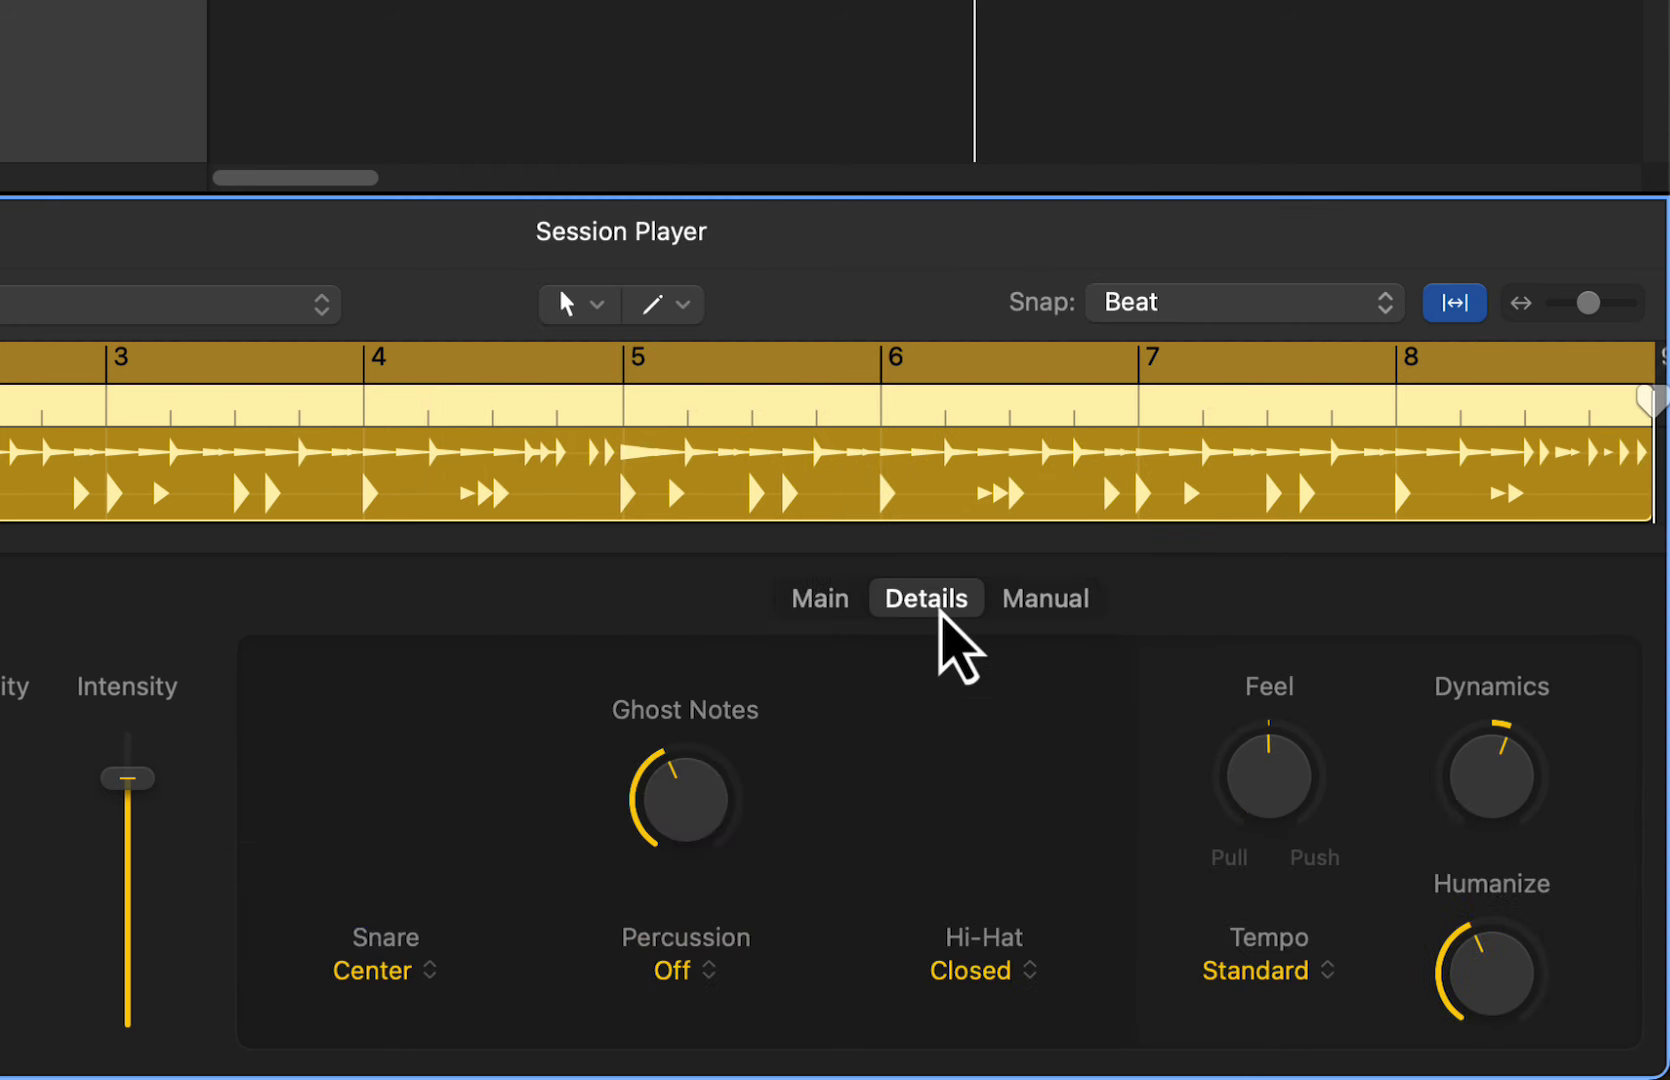
pyautogui.moveTo(690, 801); pyautogui.dragTo(676, 500)
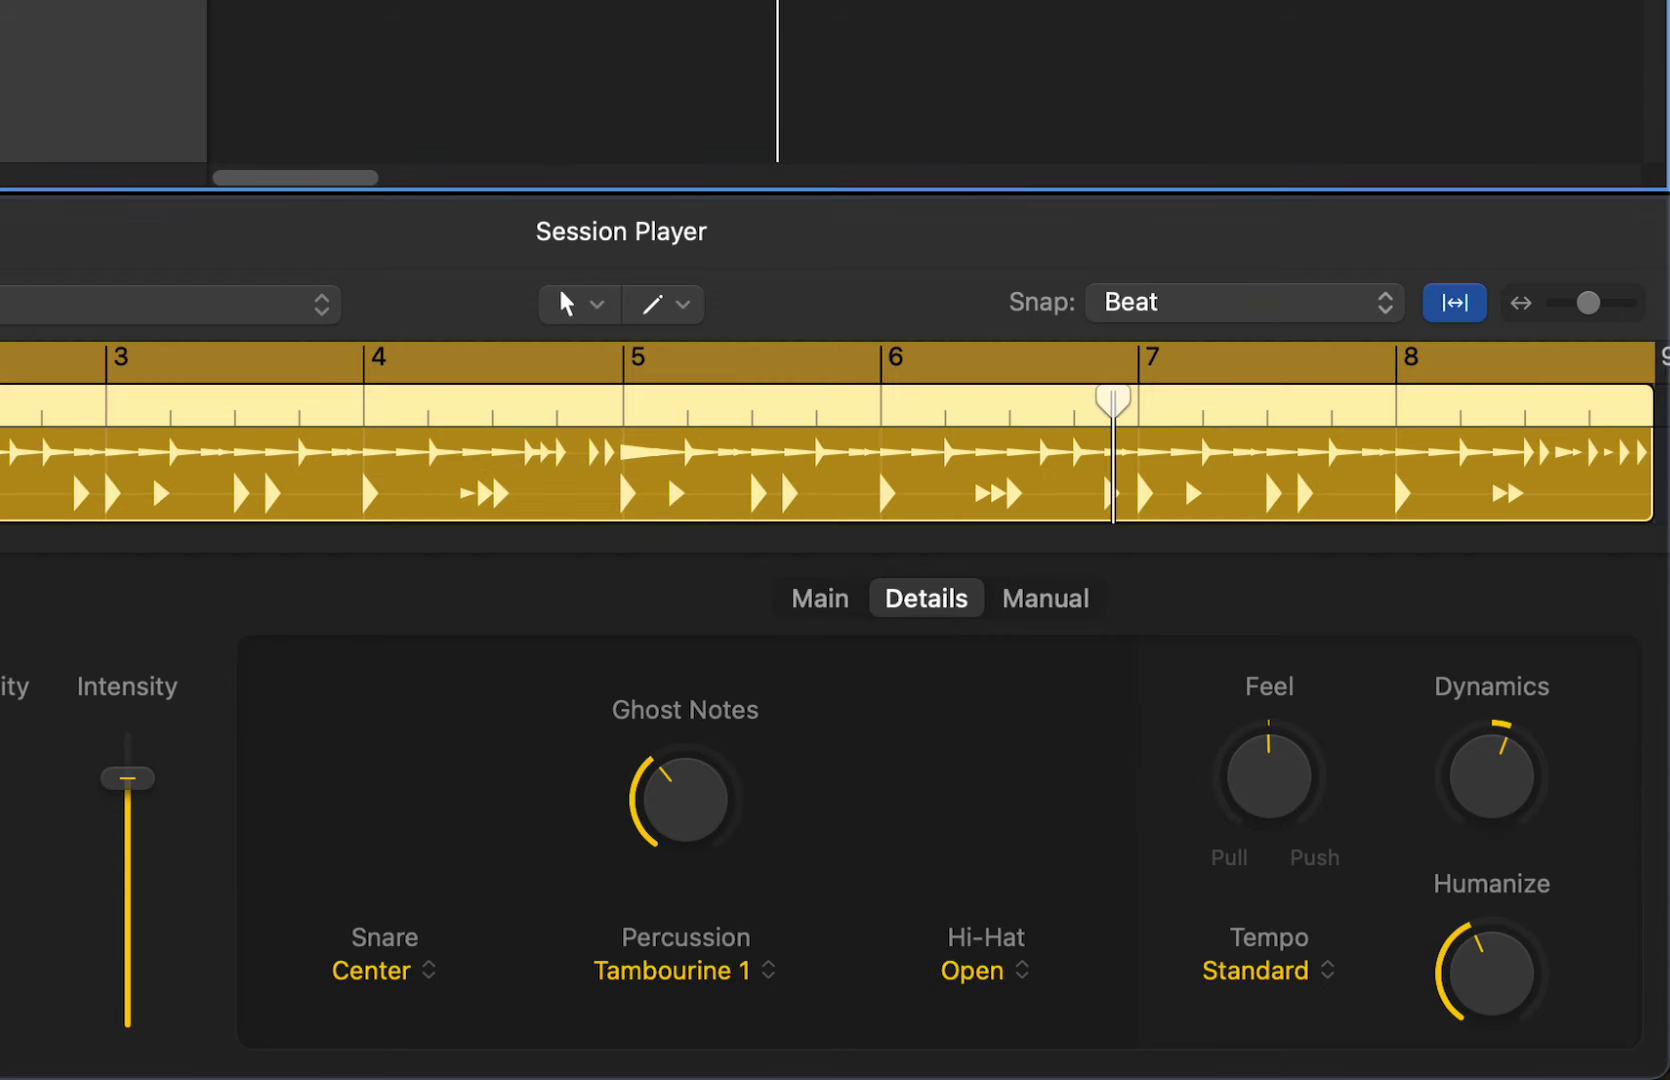
# Add a Bass Player track via Option-Cmd-N, getting an Indie Disco region, and show its Main settings
pyautogui.press('alt+super+n')
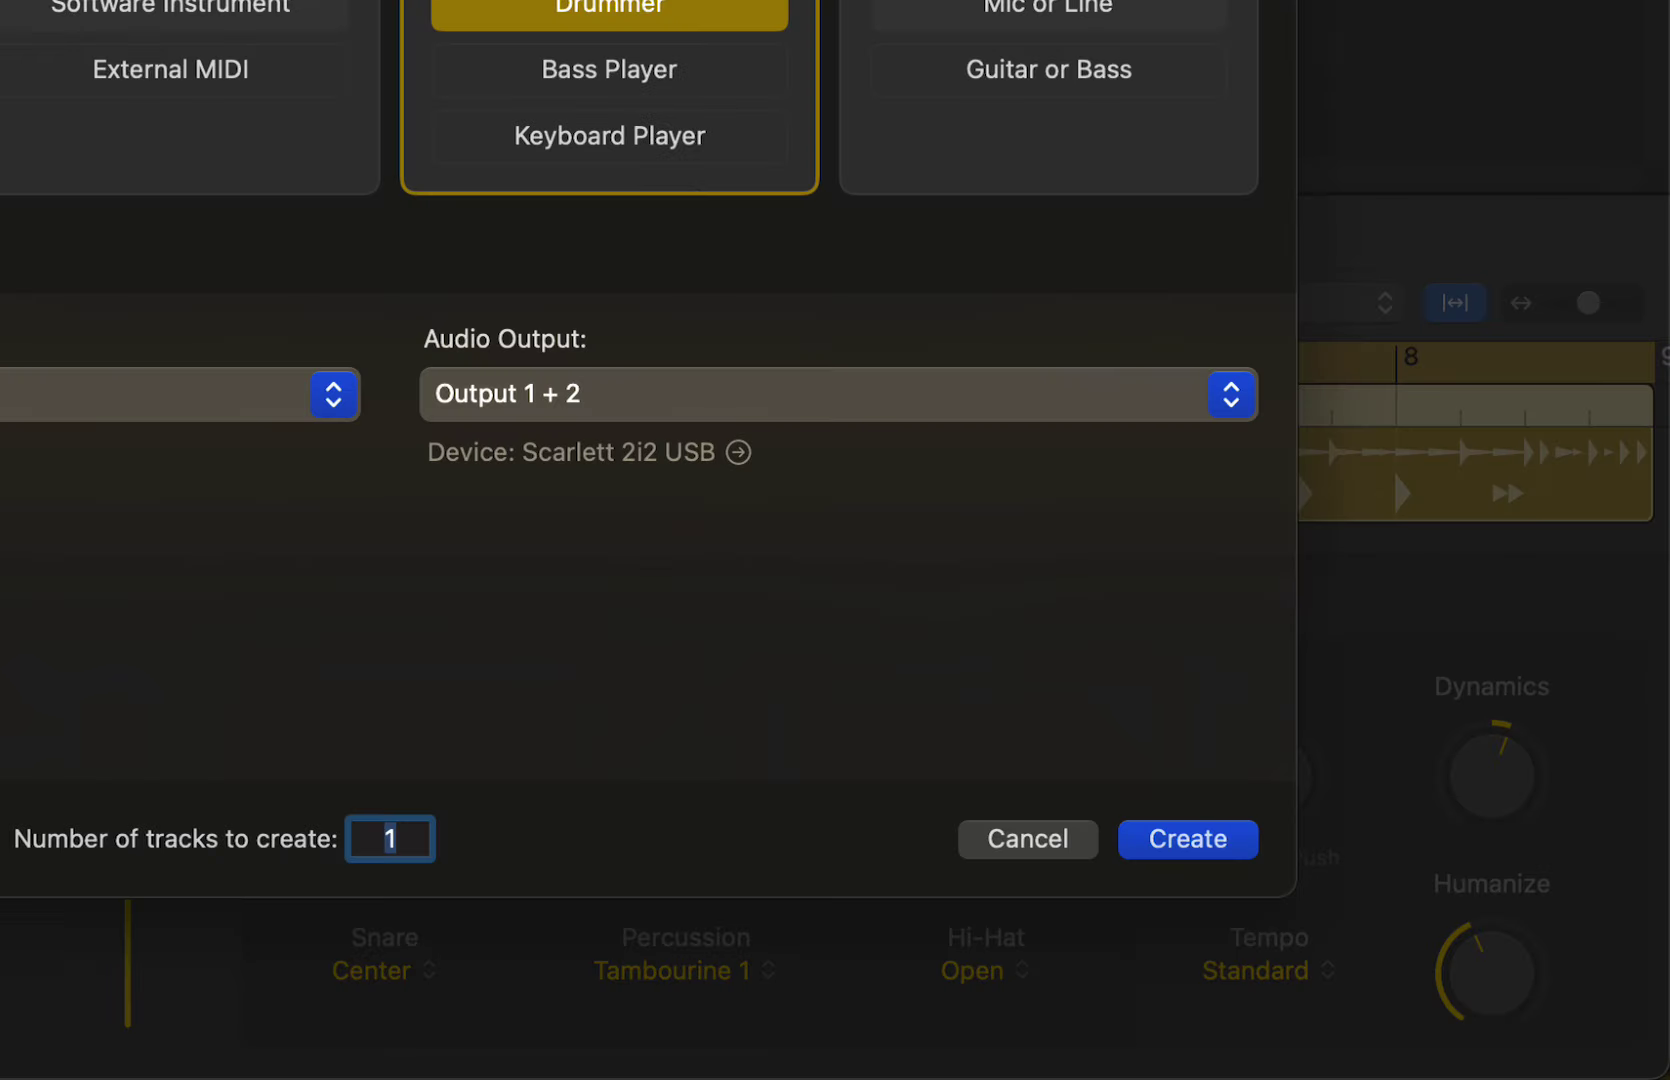
pyautogui.click(571, 68)
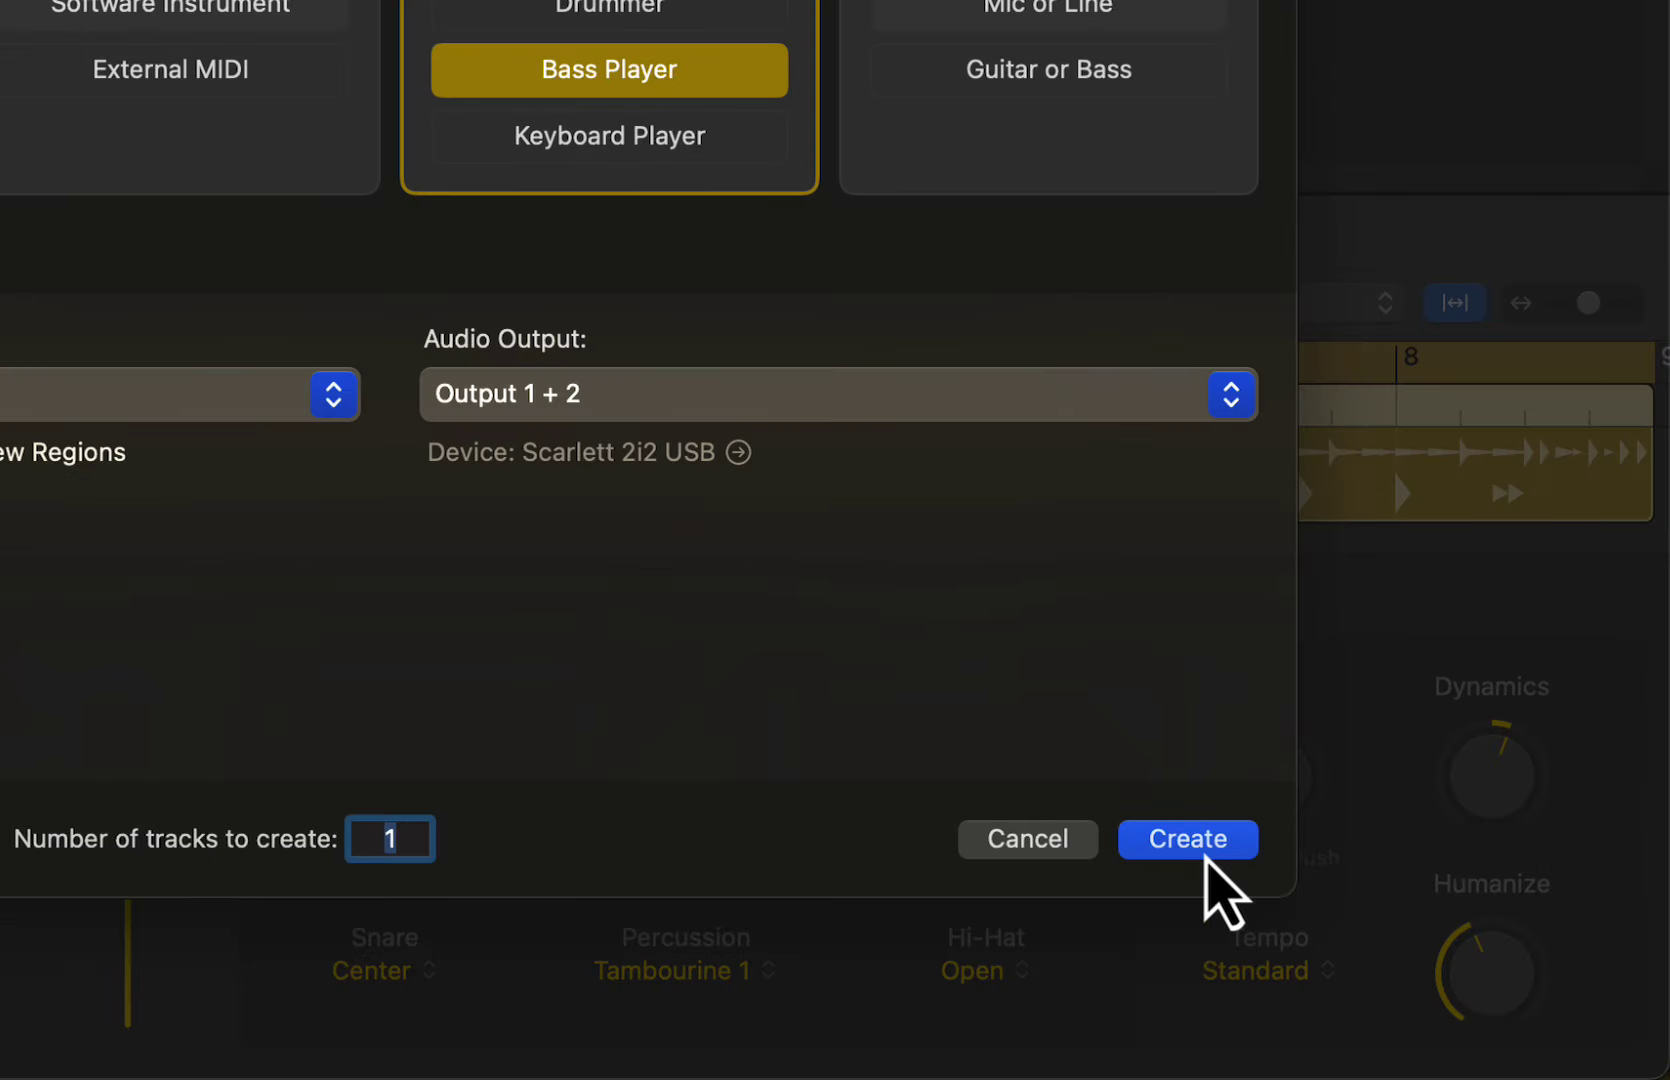
pyautogui.click(1205, 855)
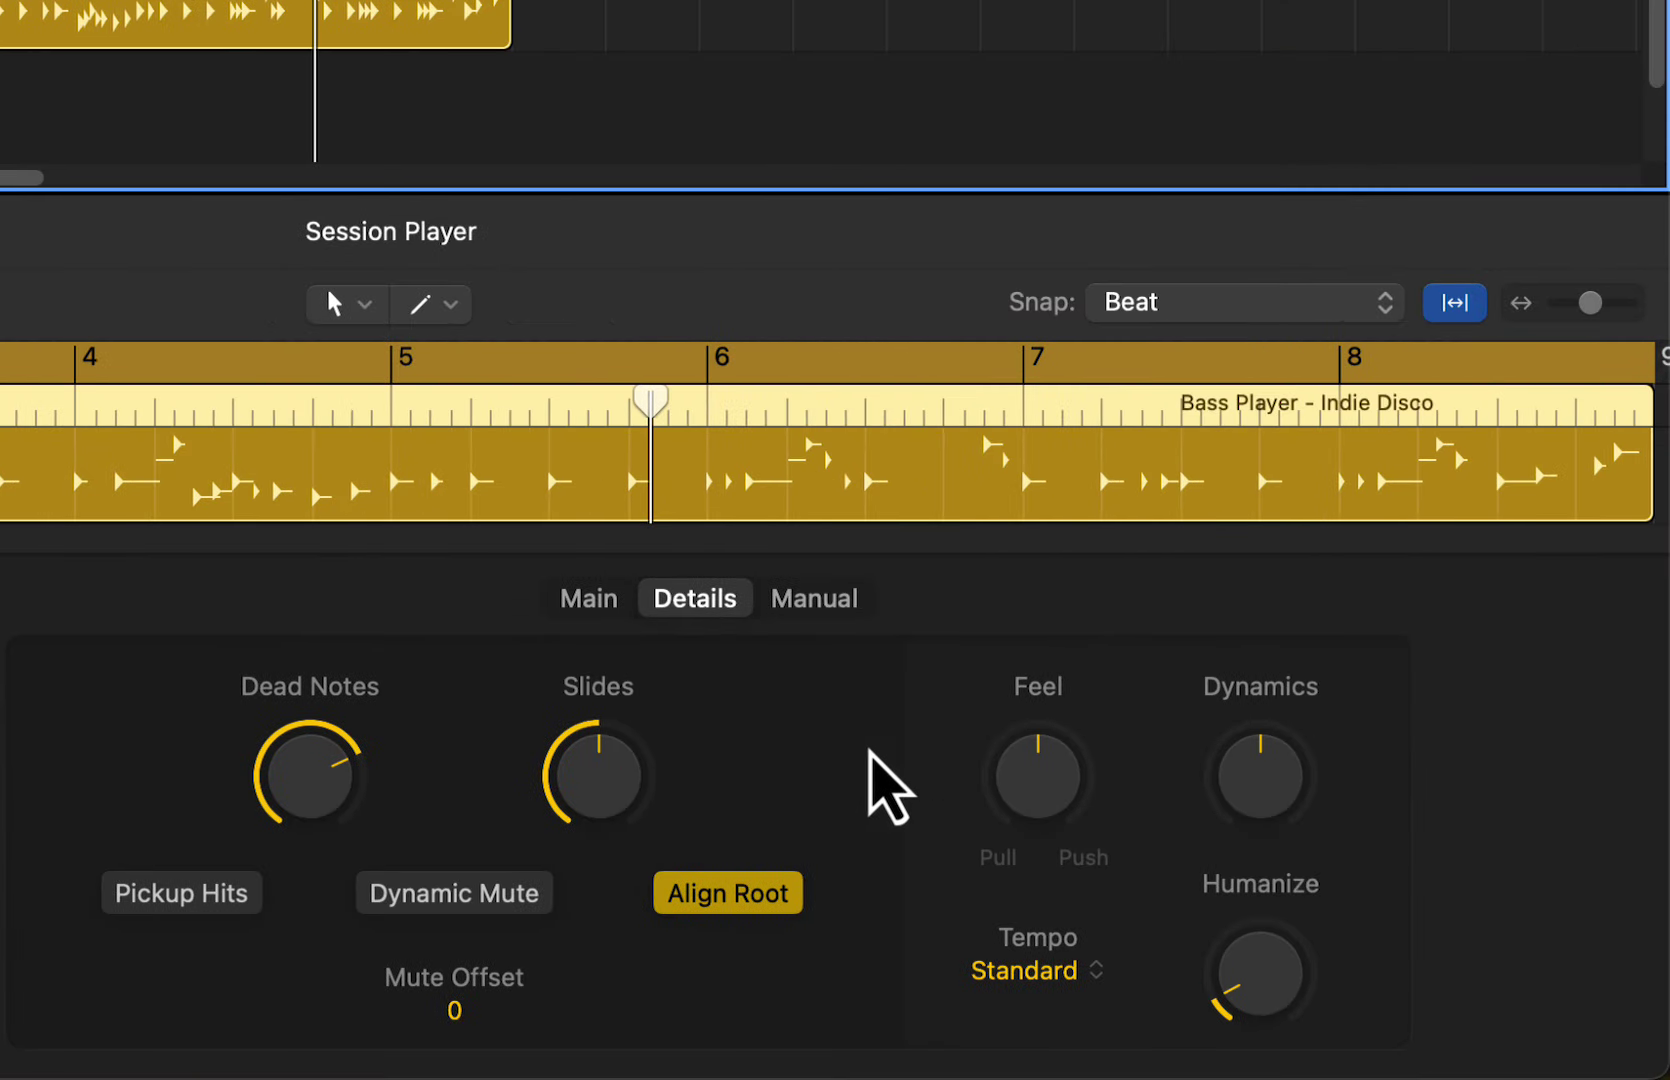
pyautogui.click(587, 597)
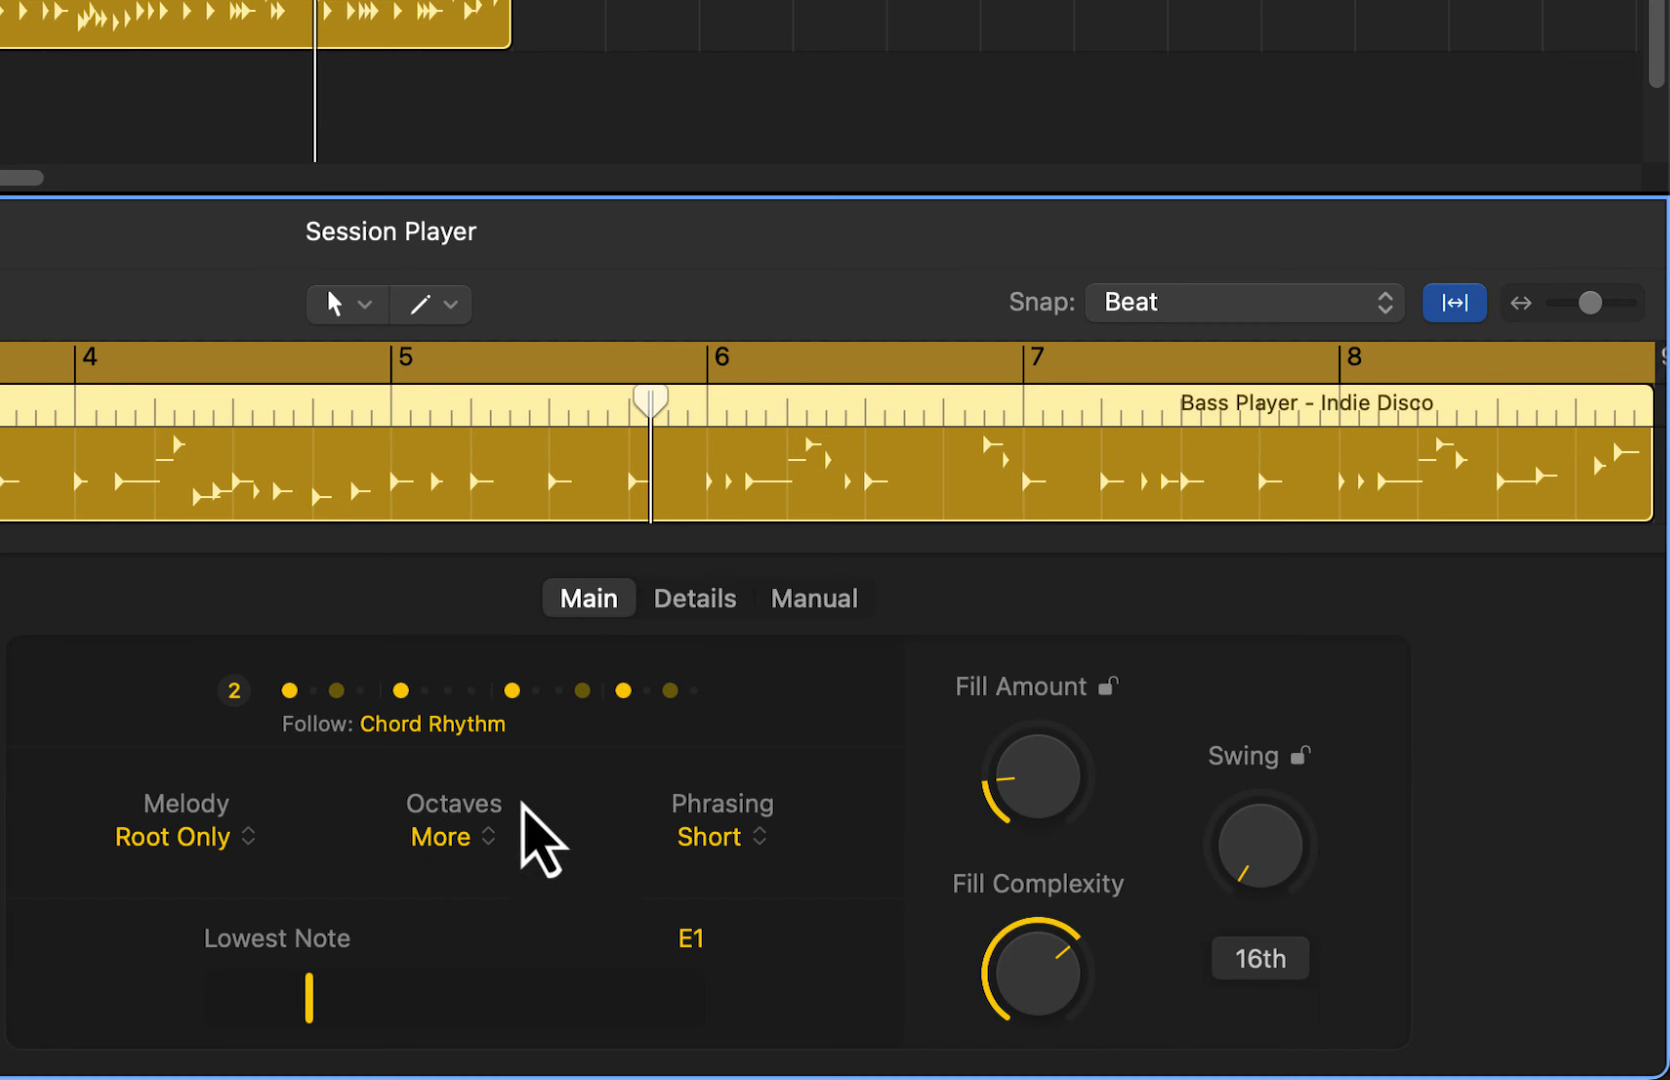
# Set the bass to follow Chord Rhythm with Portland chosen as the track to follow
pyautogui.click(487, 730)
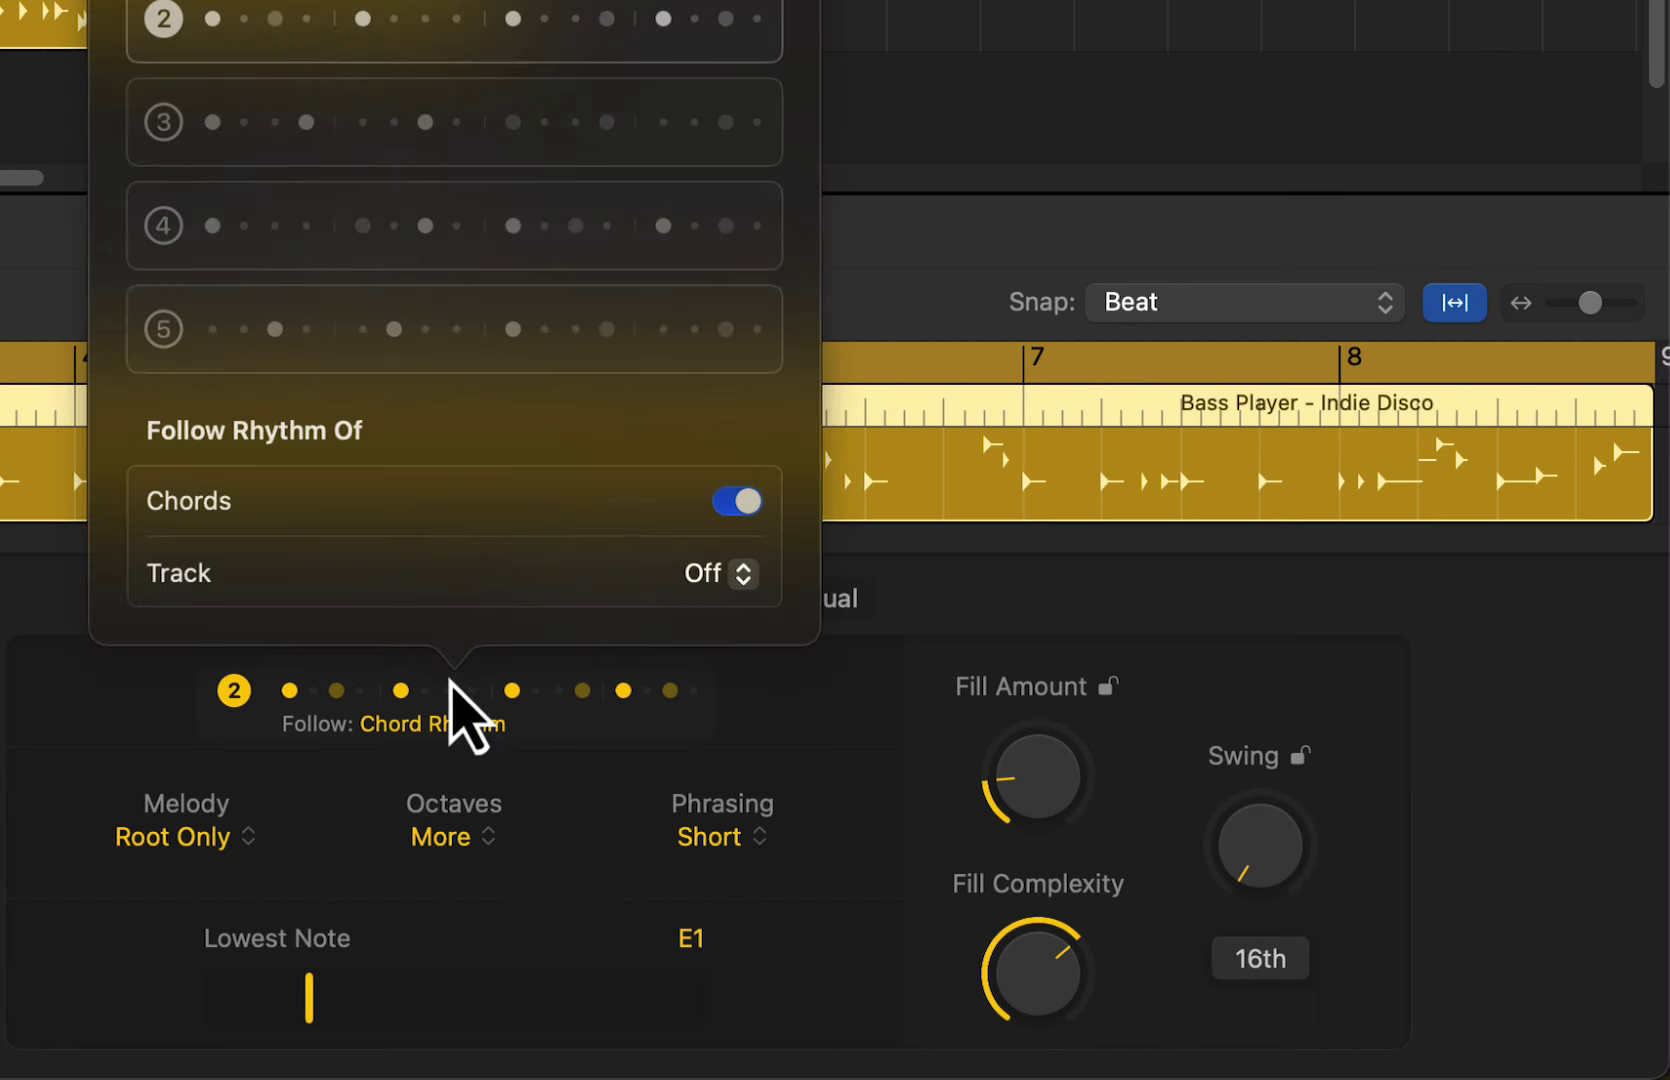
pyautogui.click(735, 585)
pyautogui.click(790, 663)
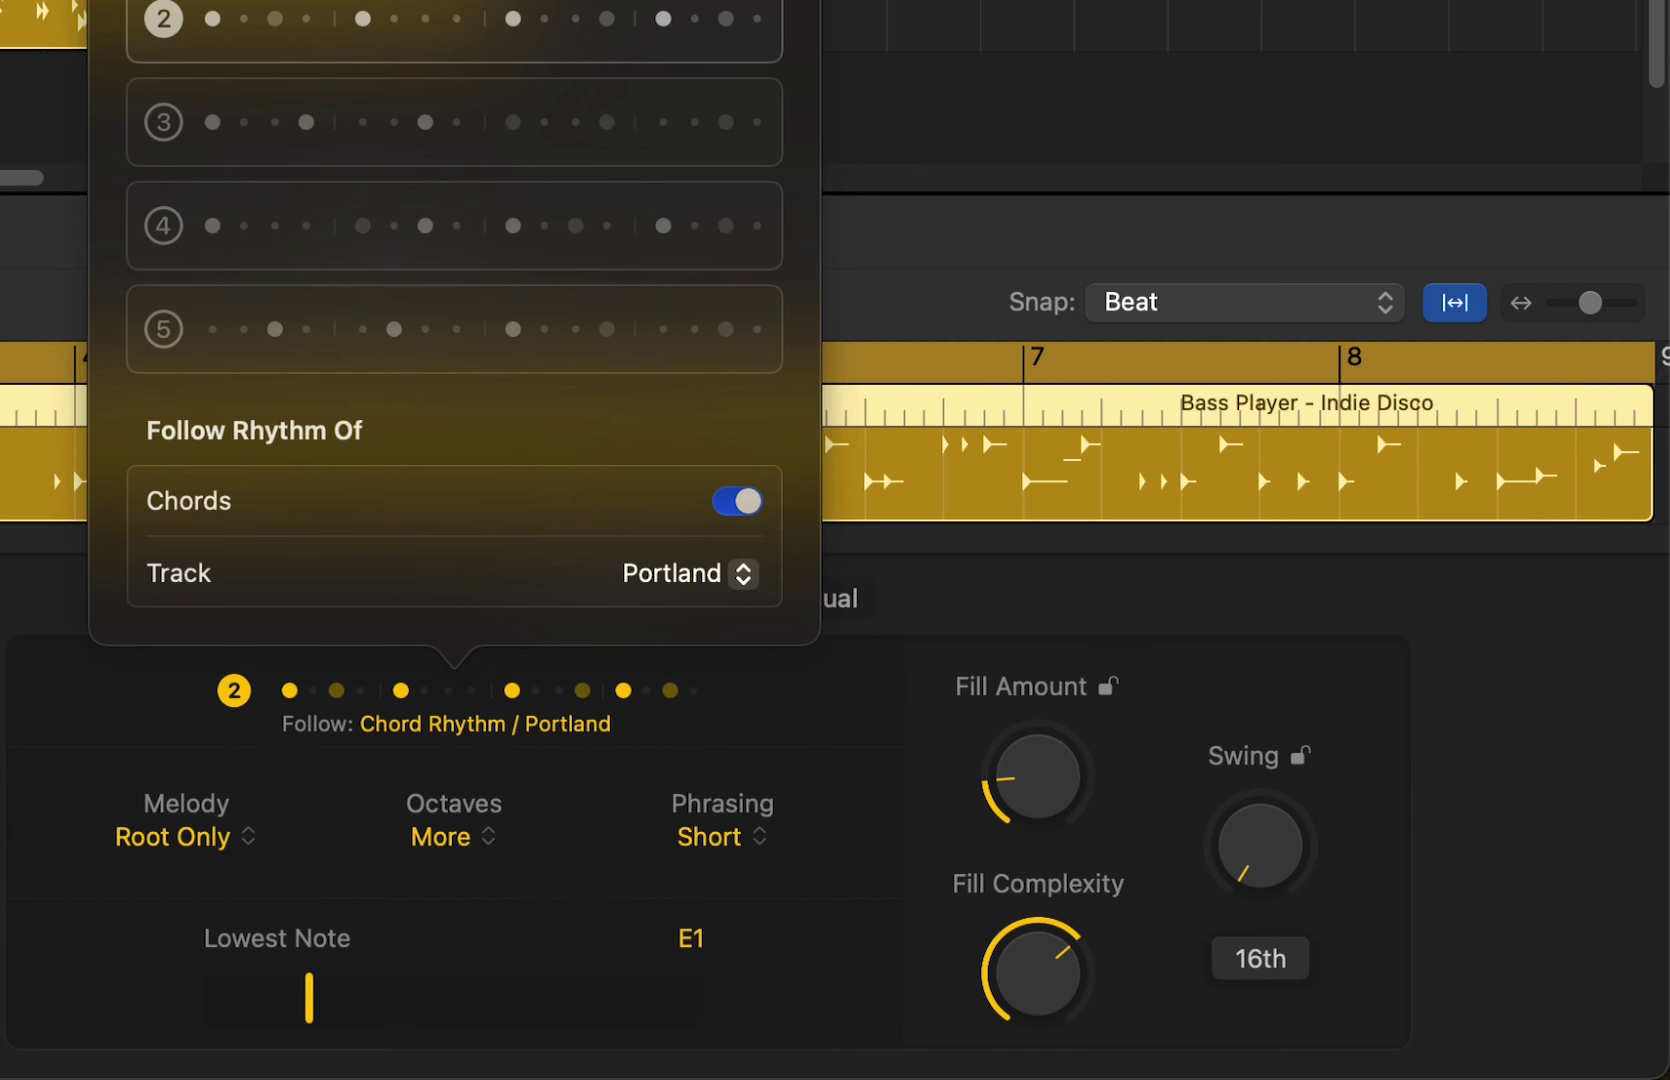
pyautogui.click(1520, 775)
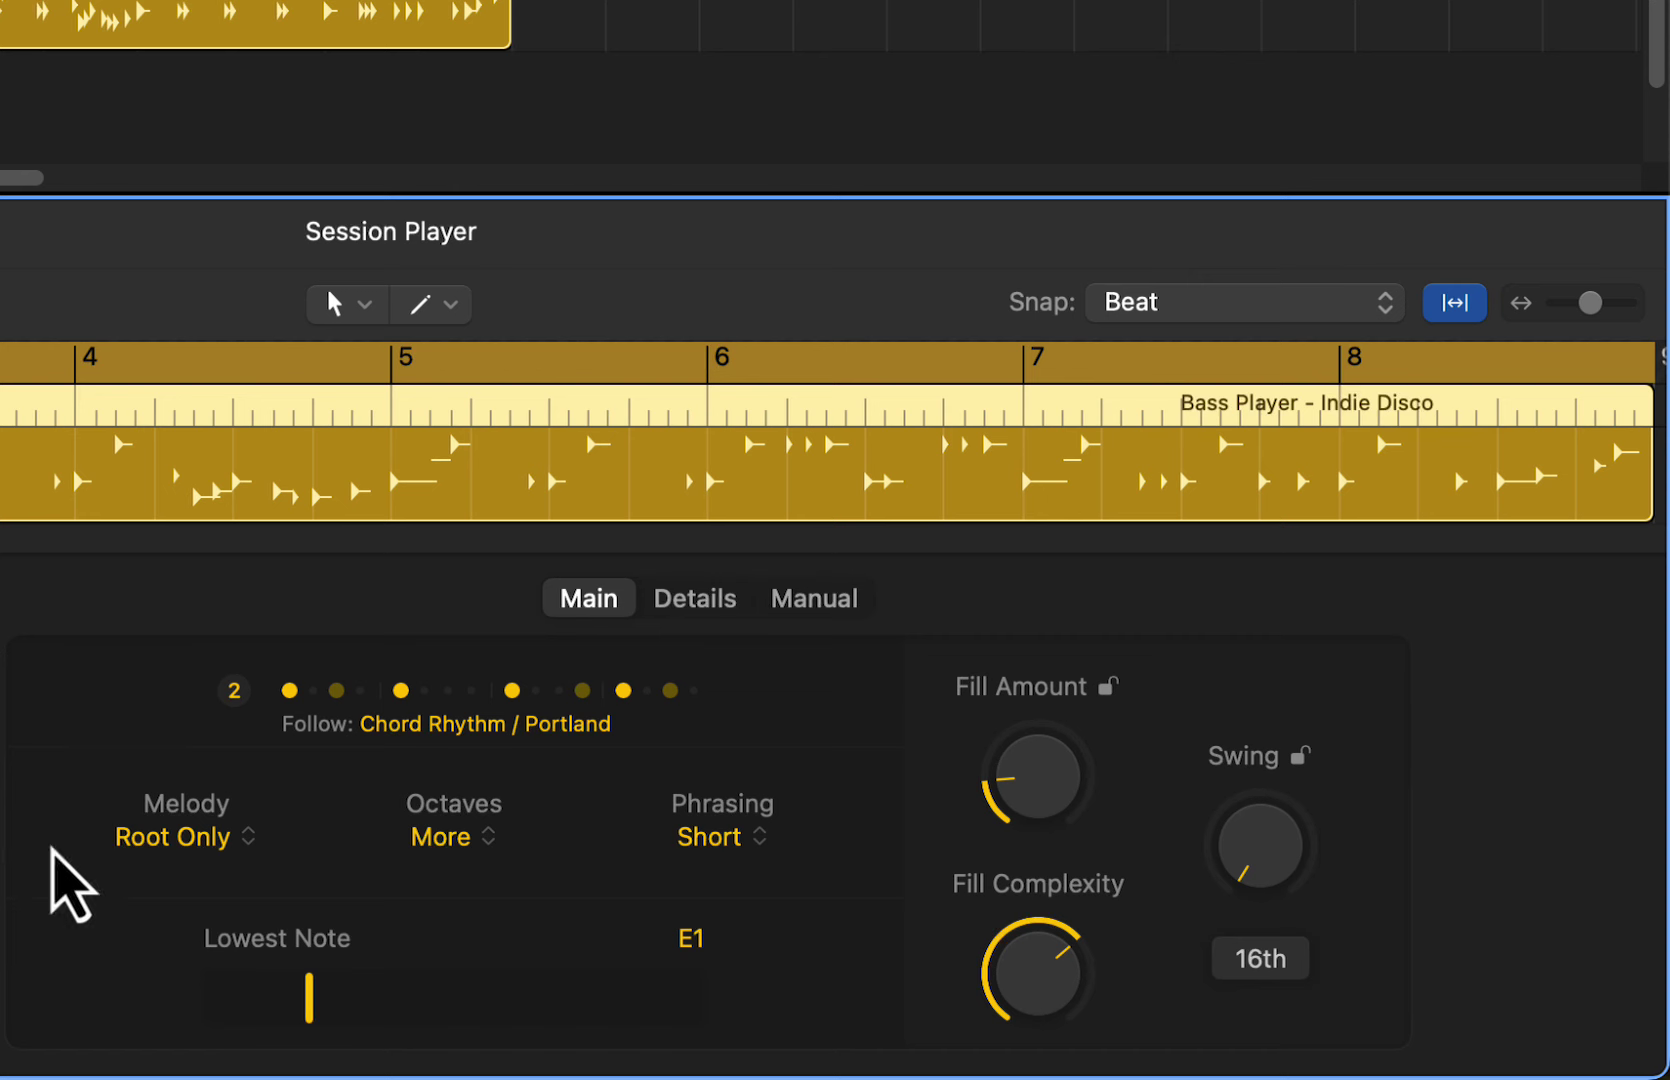
# Give the bass a manual pattern with notes on upbeat steps 3, 7, 11 and 15, then deselect the region
pyautogui.click(814, 598)
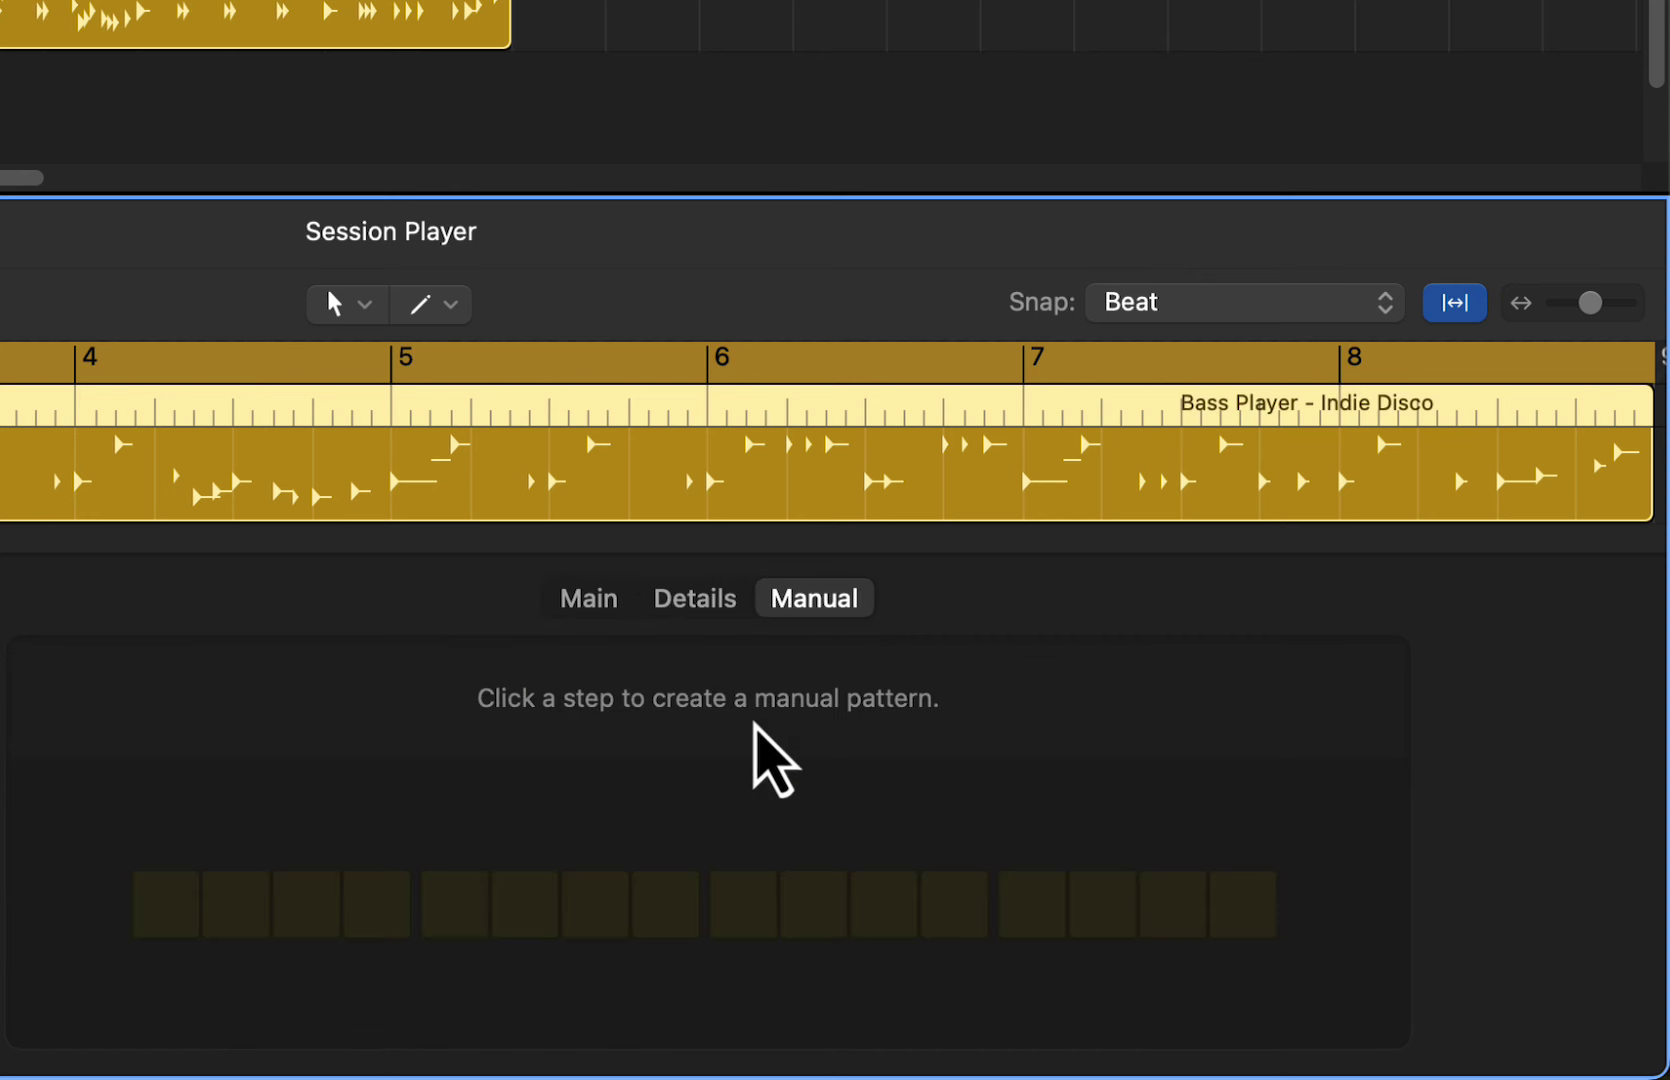
pyautogui.click(315, 905)
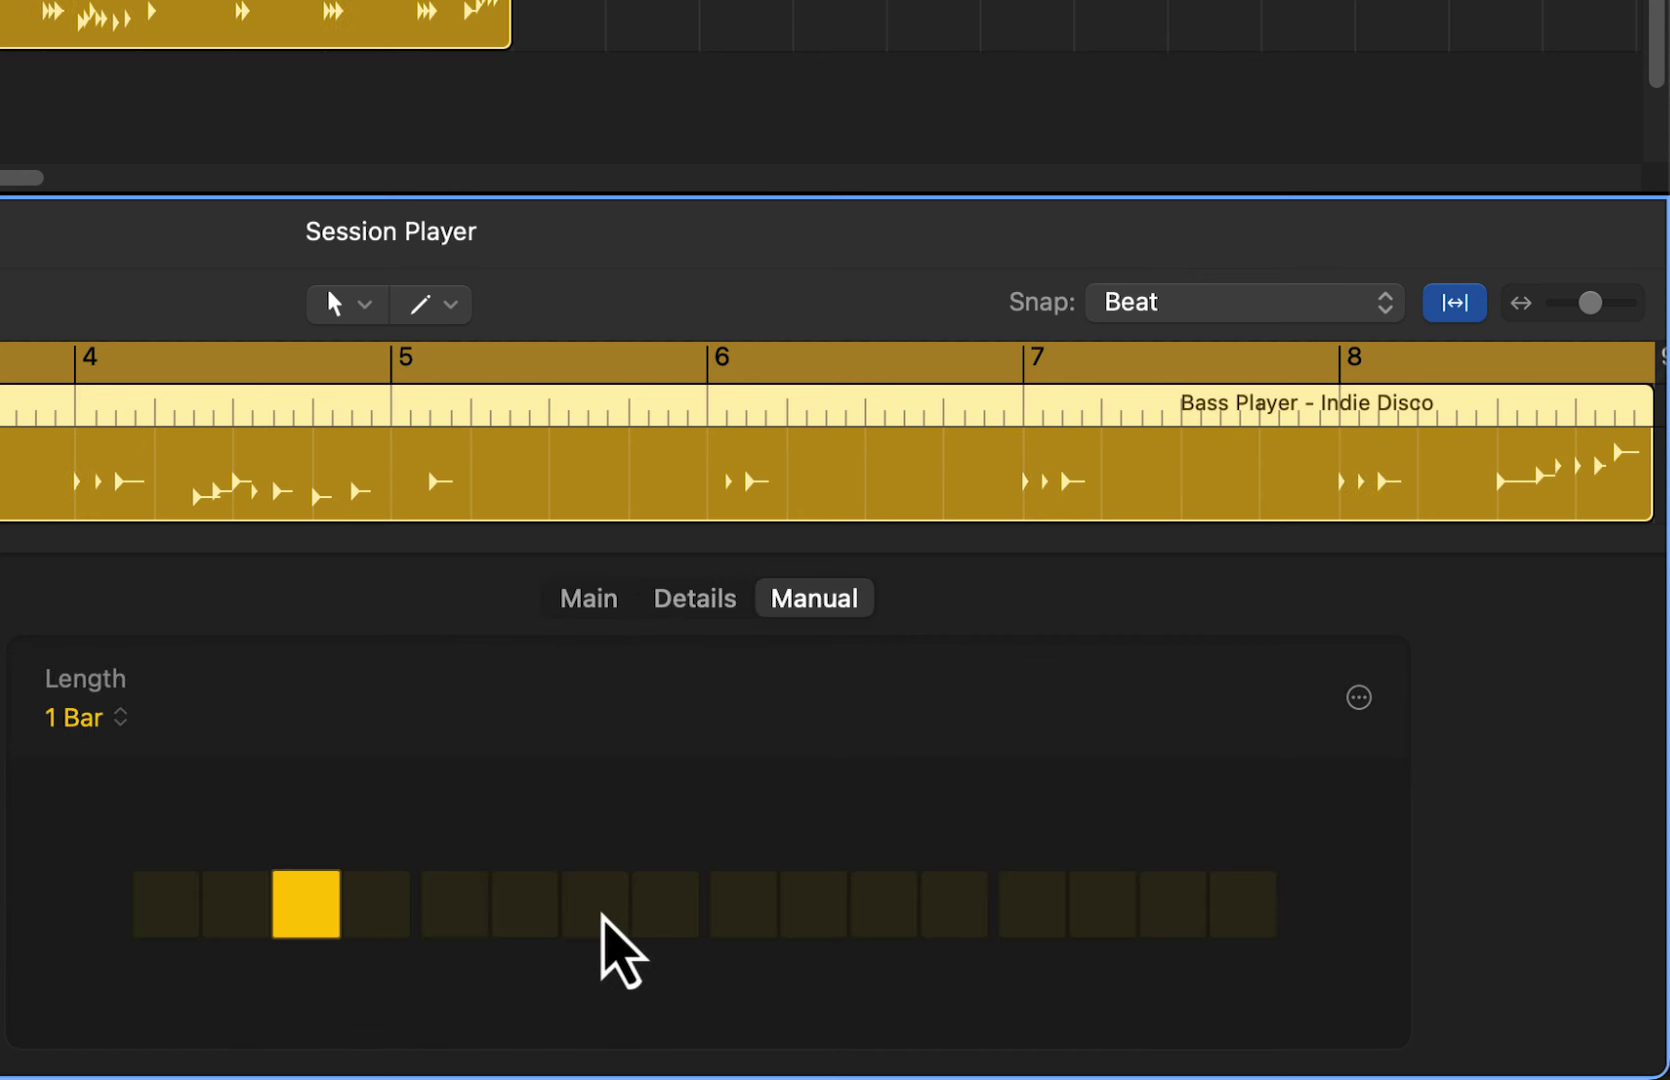
pyautogui.click(598, 915)
pyautogui.click(905, 922)
pyautogui.click(1174, 924)
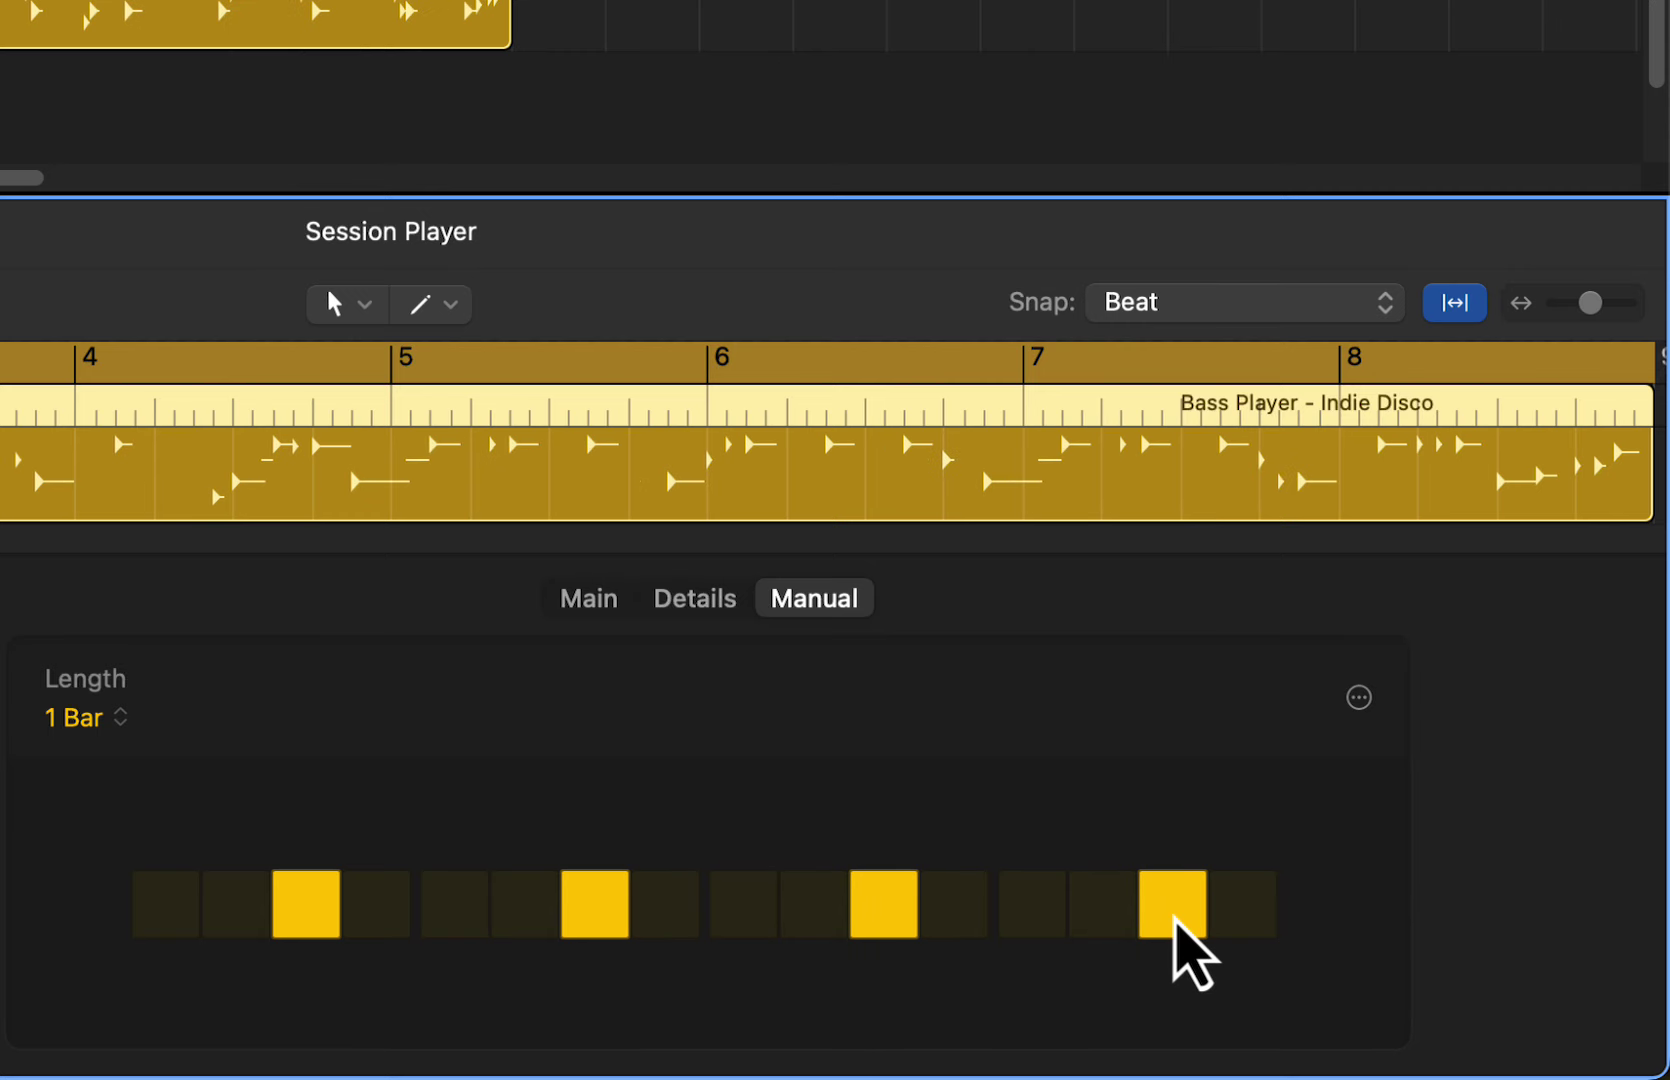
pyautogui.click(1045, 3)
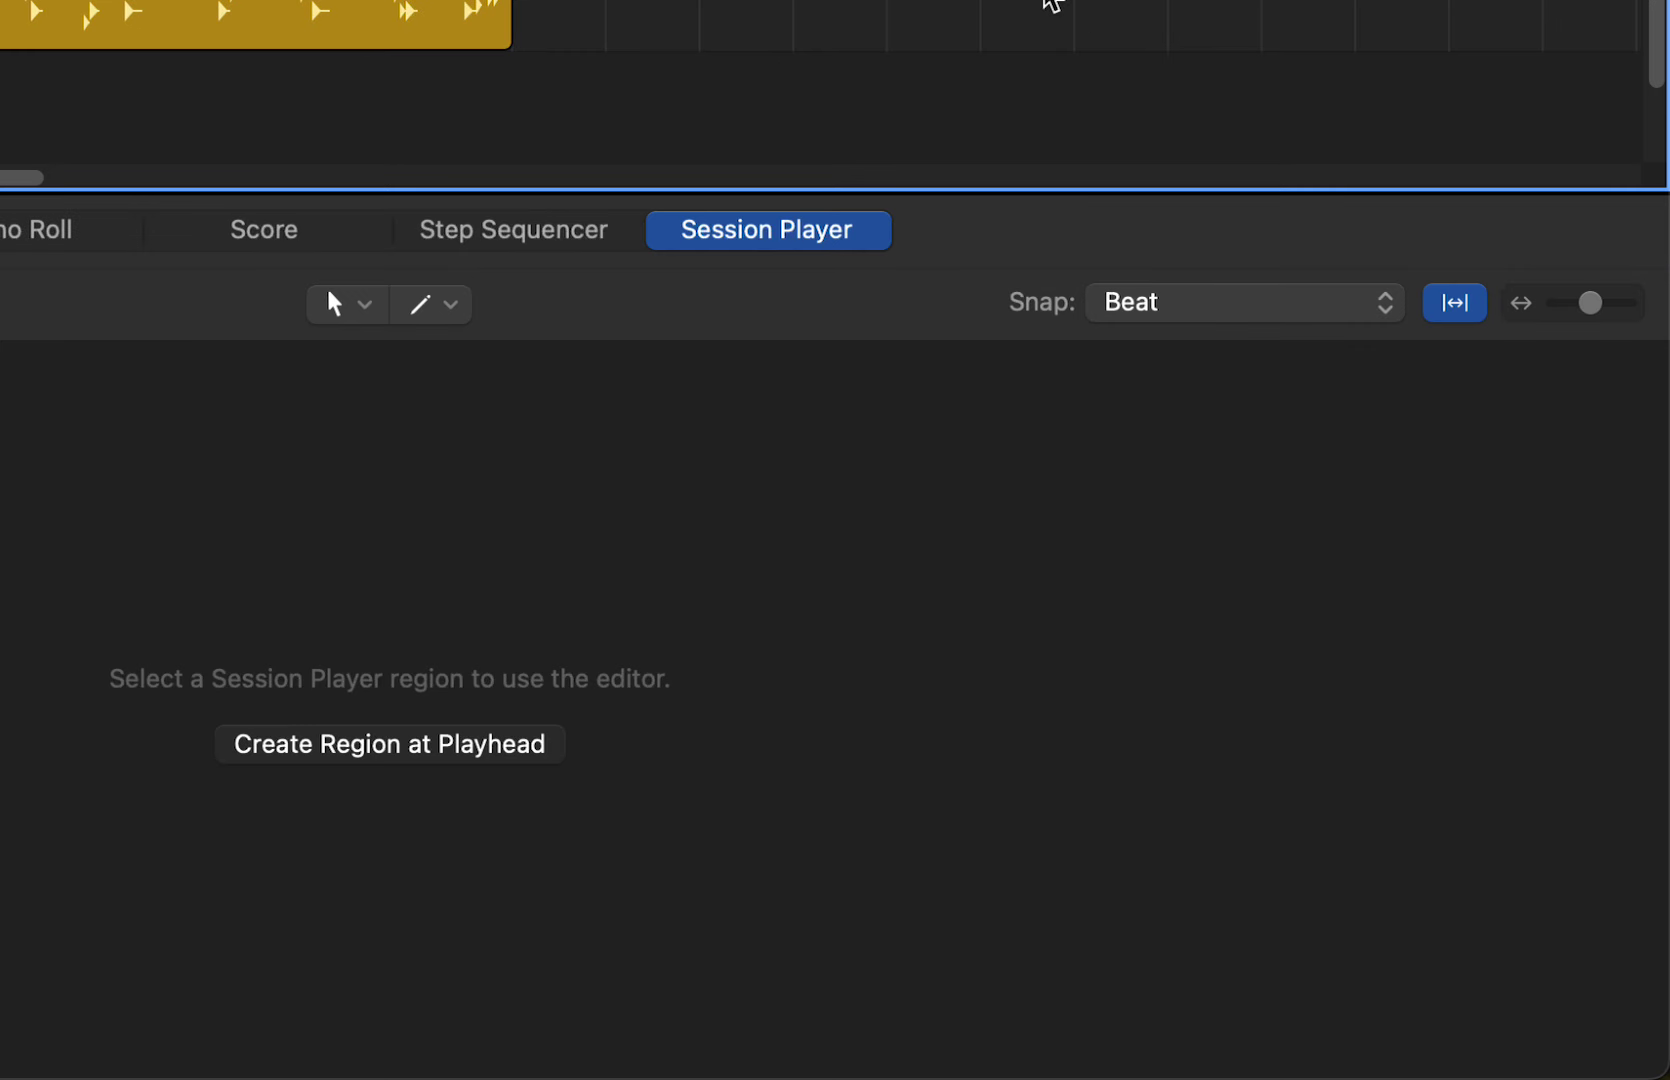
# Select the Indie Disco bass region to show its Manual Pattern settings in the editor
pyautogui.click(484, 12)
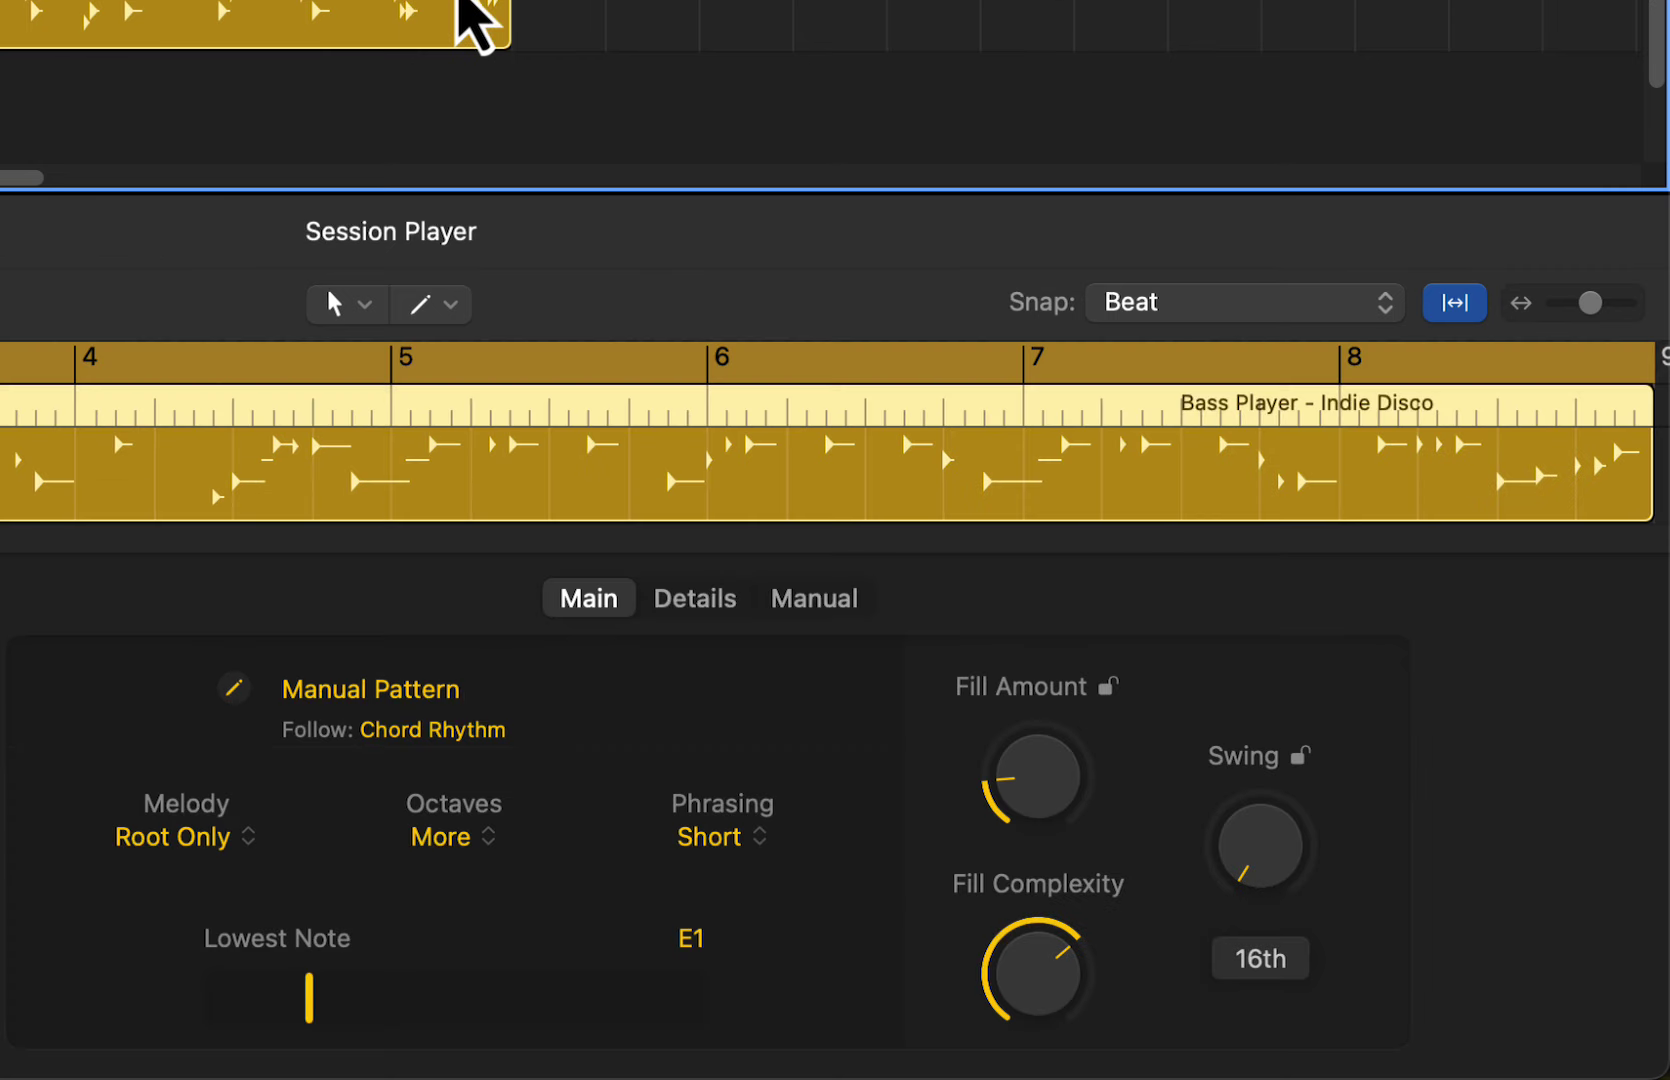